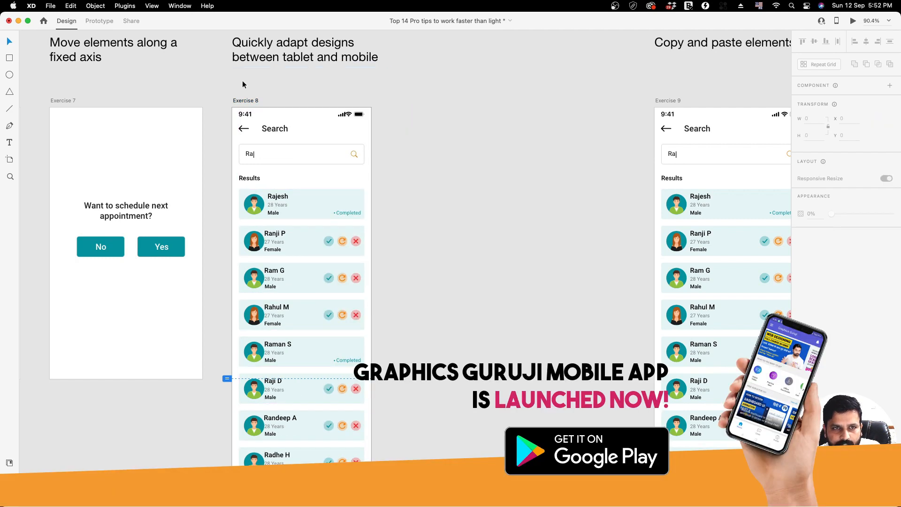
Step: Try widening the Exercise 8 artboard to about 684 to test how its layout adapts, and undo the resize
{"action": "left_click", "coordinate": [249, 100]}
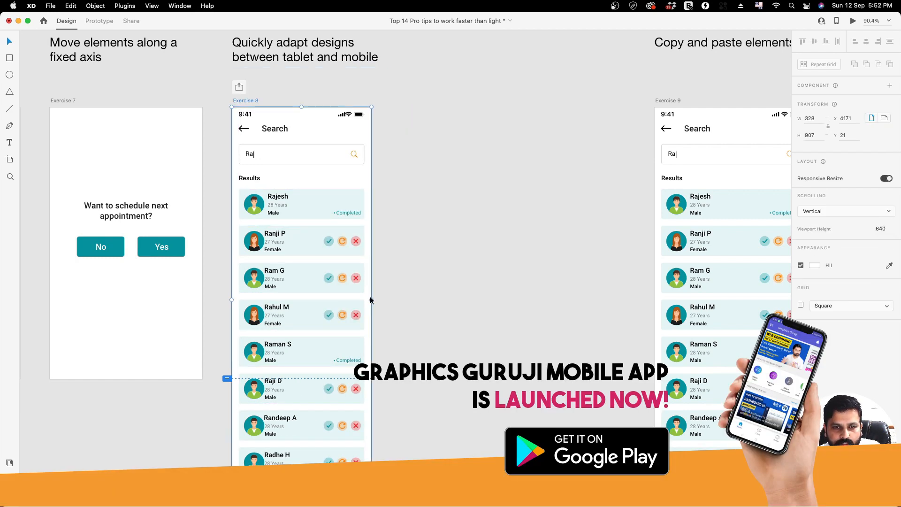
{"action": "left_click_drag", "start_coordinate": [372, 299], "coordinate": [523, 299]}
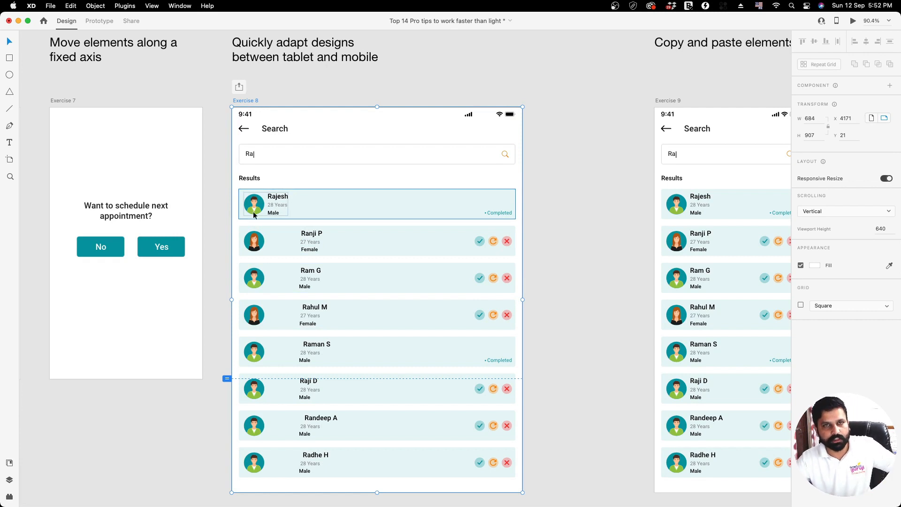
{"action": "key", "text": "super+z"}
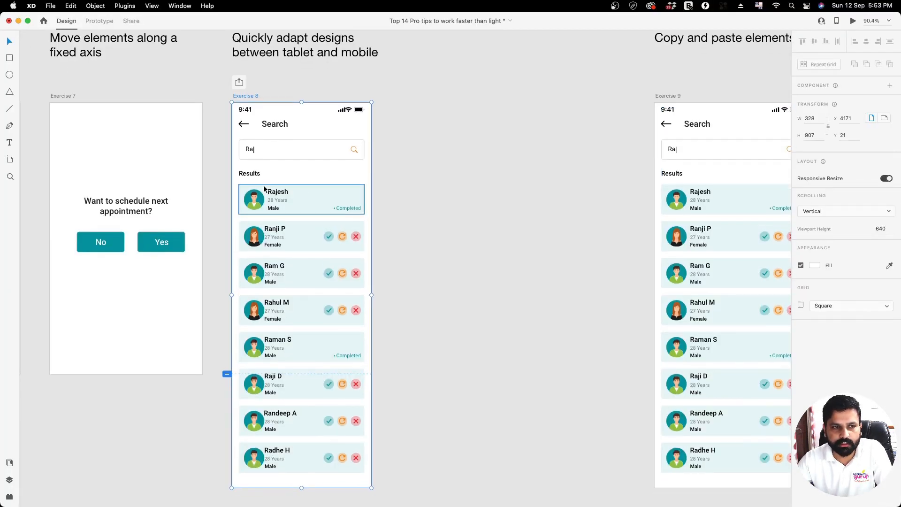
Step: Check how the avatar and text are grouped in the first result card, and restore the Exercise 8 artboard's width to 360
{"action": "scroll", "coordinate": [264, 189], "scroll_direction": "down", "scroll_amount": 2}
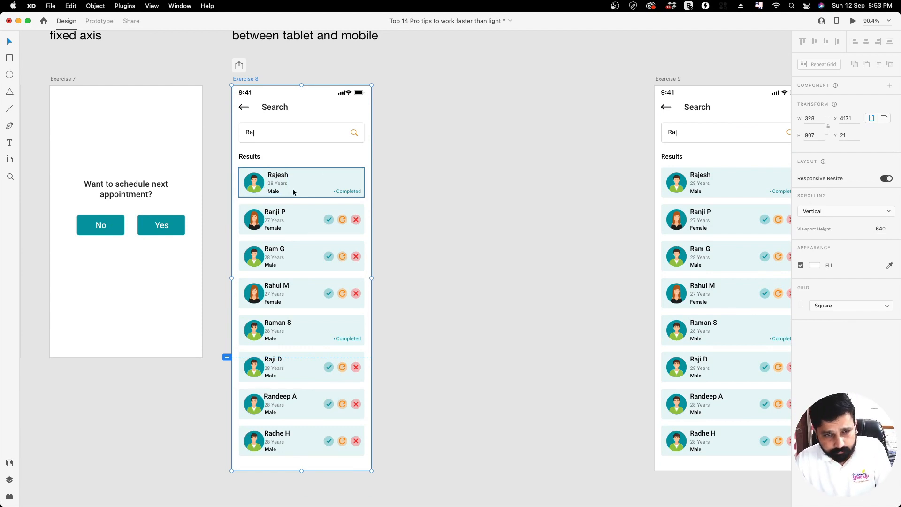
{"action": "double_click", "coordinate": [278, 184]}
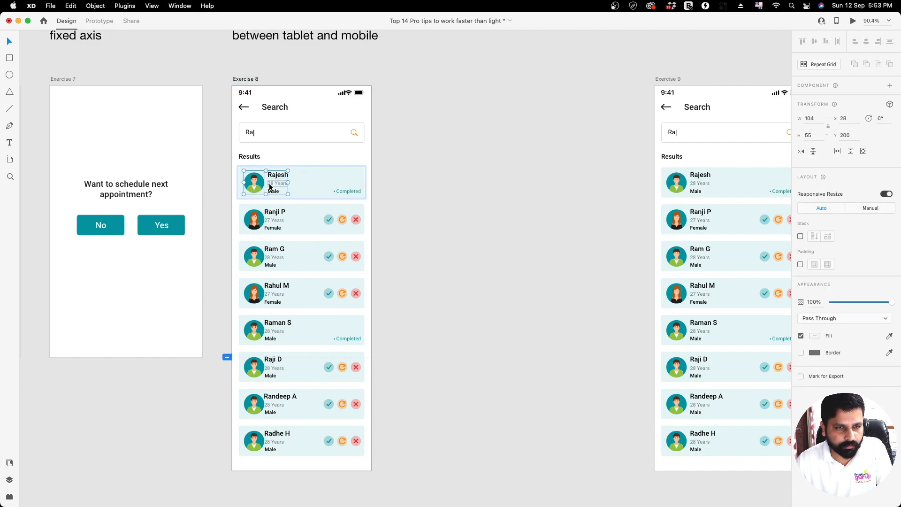
{"action": "left_click", "coordinate": [255, 72]}
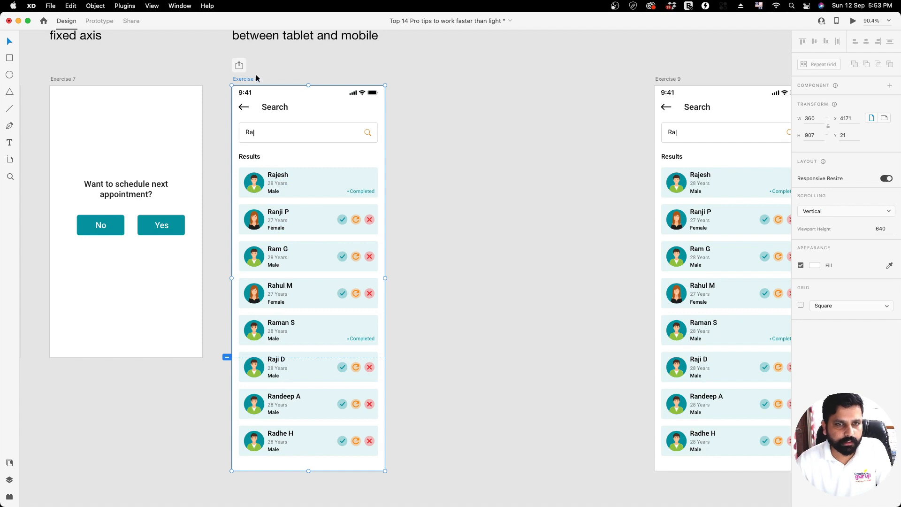
Step: Group the avatar with the name, age and gender texts in the second result card of Exercise 8
{"action": "left_click", "coordinate": [259, 222]}
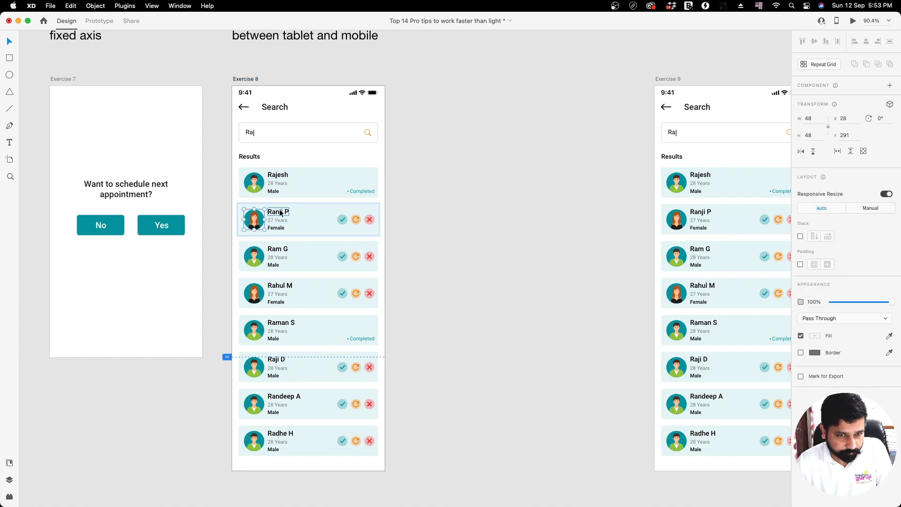
{"action": "left_click", "coordinate": [279, 219], "text": "shift"}
{"action": "left_click", "coordinate": [278, 230], "text": "shift"}
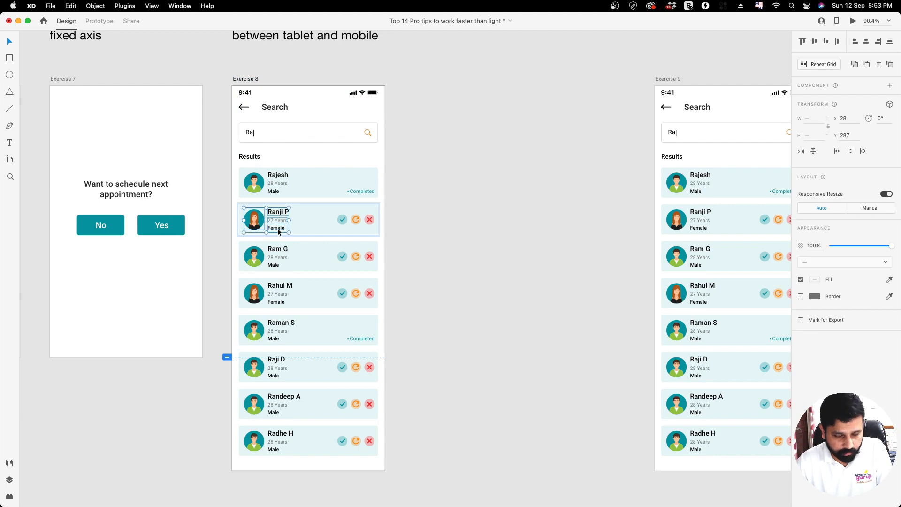
{"action": "key", "text": "super+g"}
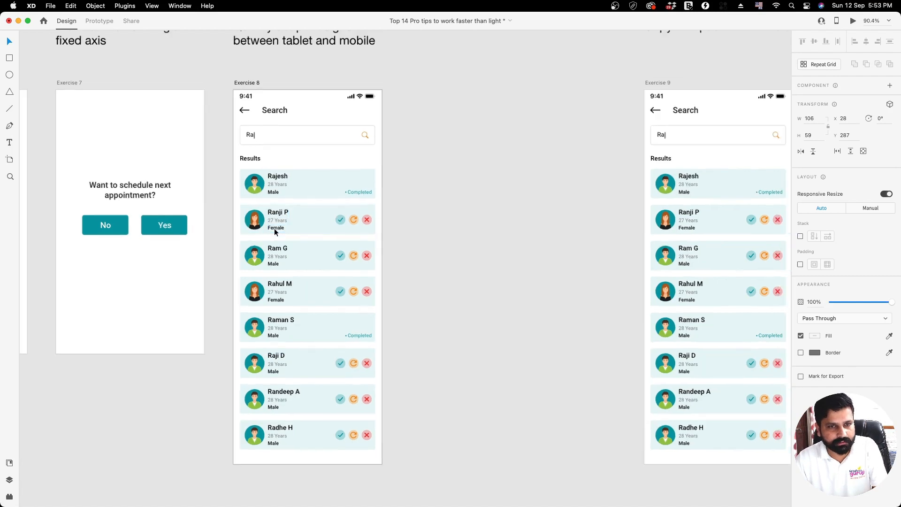
Step: Examine the grouping of the avatar details in the second result card and of the action icons in the second and third cards
{"action": "scroll", "coordinate": [274, 228], "scroll_direction": "up", "scroll_amount": 3}
{"action": "left_click", "coordinate": [283, 219]}
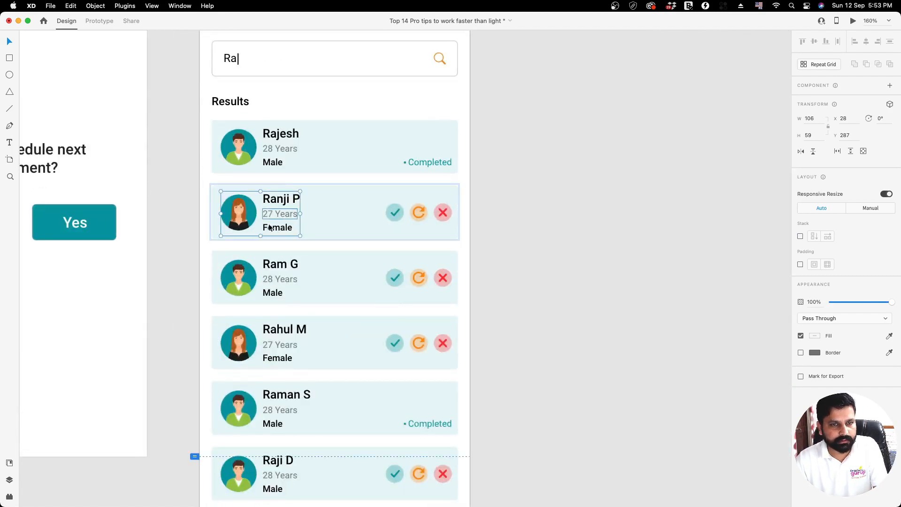
{"action": "scroll", "coordinate": [269, 227], "scroll_direction": "up", "scroll_amount": 2}
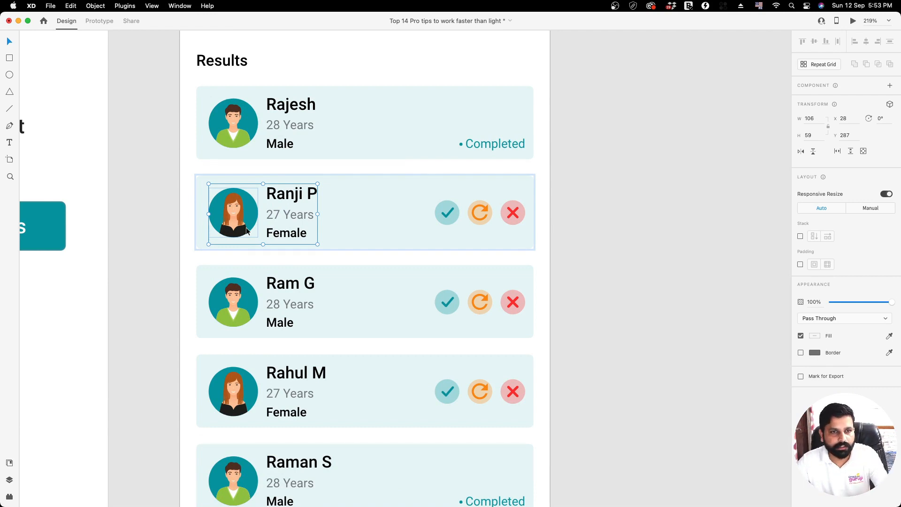
{"action": "left_click", "coordinate": [453, 220]}
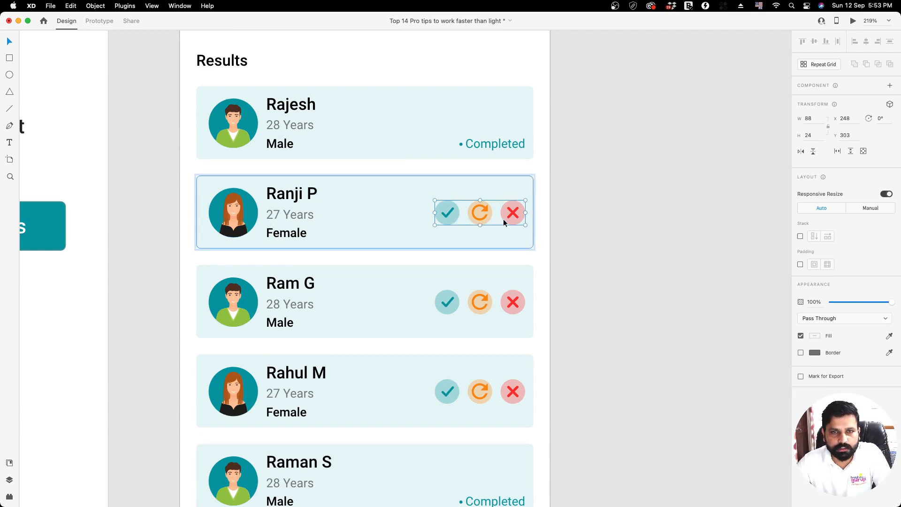
{"action": "scroll", "coordinate": [503, 222], "scroll_direction": "down", "scroll_amount": 1}
{"action": "left_click", "coordinate": [450, 300]}
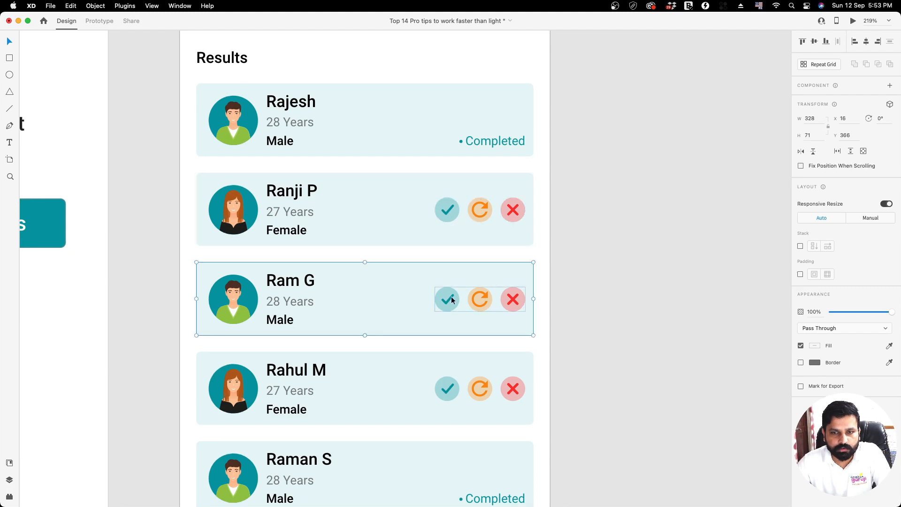
{"action": "double_click", "coordinate": [453, 301]}
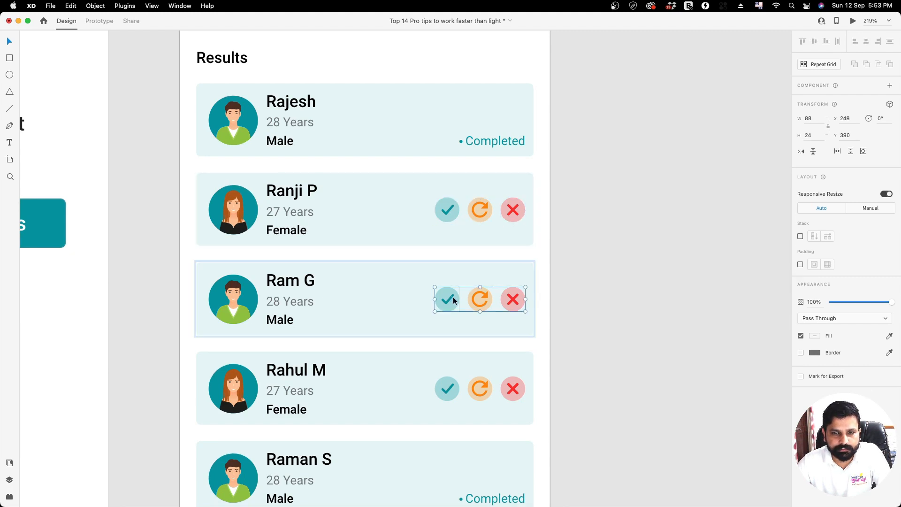
{"action": "key", "text": "Escape"}
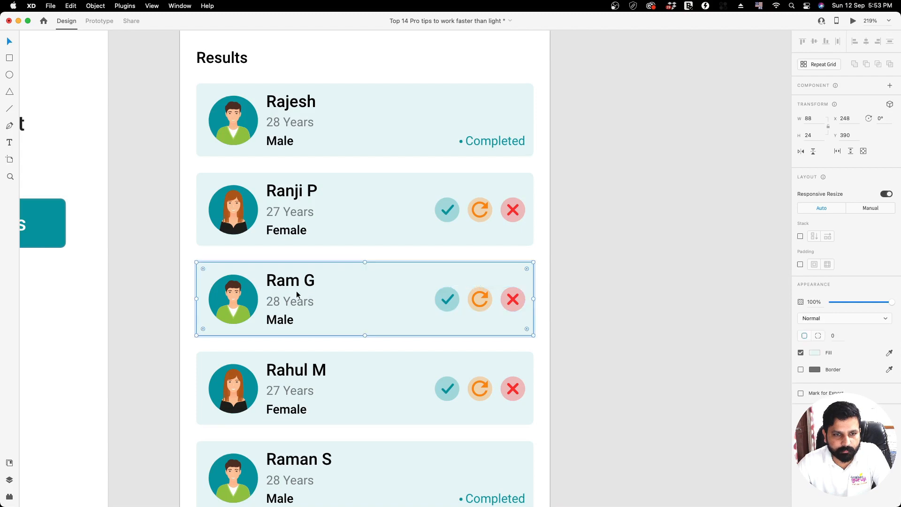
Step: Group the avatar with the name, age and gender texts in the third result card
{"action": "double_click", "coordinate": [233, 301]}
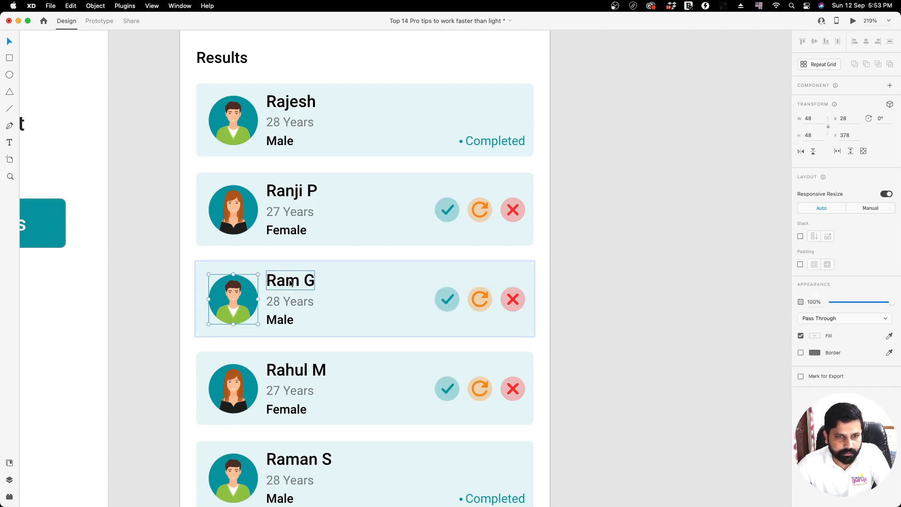
{"action": "left_click", "coordinate": [284, 304], "text": "shift"}
{"action": "left_click", "coordinate": [279, 321], "text": "shift"}
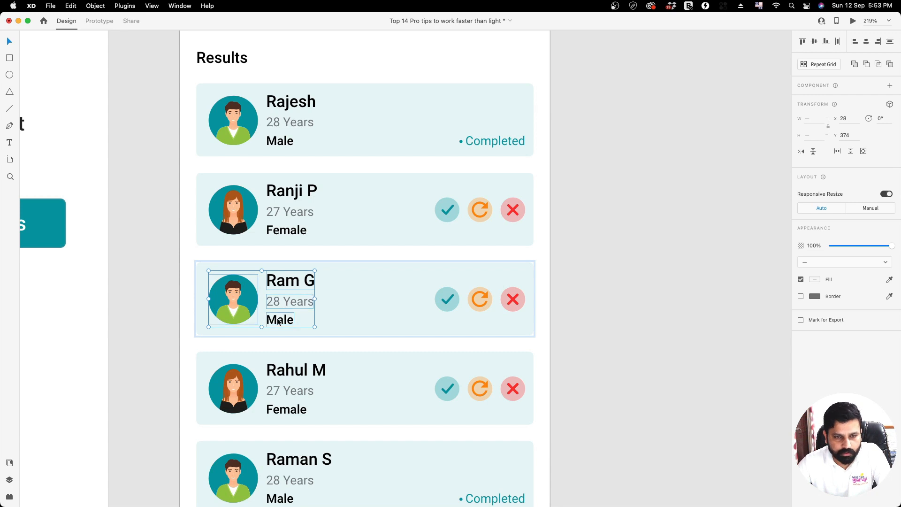
{"action": "key", "text": "super+g"}
Step: Group the avatar with the name, age and gender texts in the fourth result card
{"action": "scroll", "coordinate": [287, 324], "scroll_direction": "down", "scroll_amount": 2}
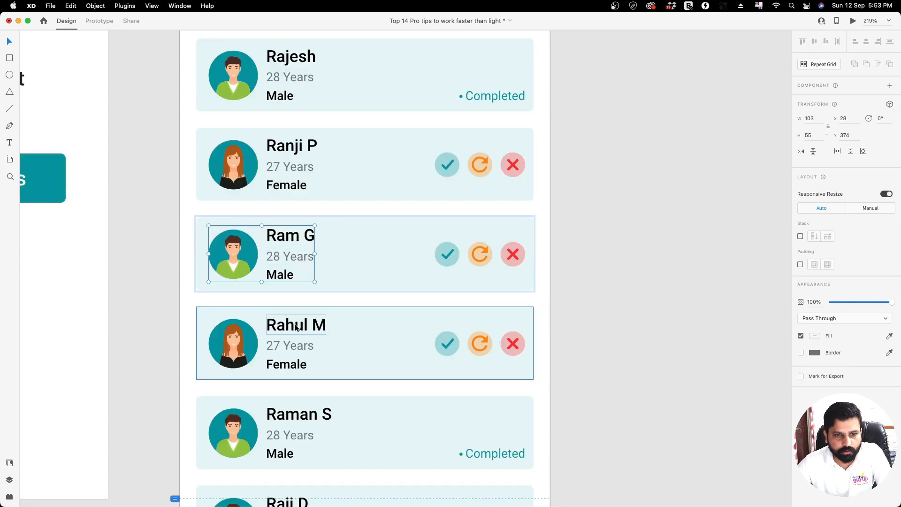
{"action": "left_click", "coordinate": [296, 327]}
{"action": "key", "text": "Return"}
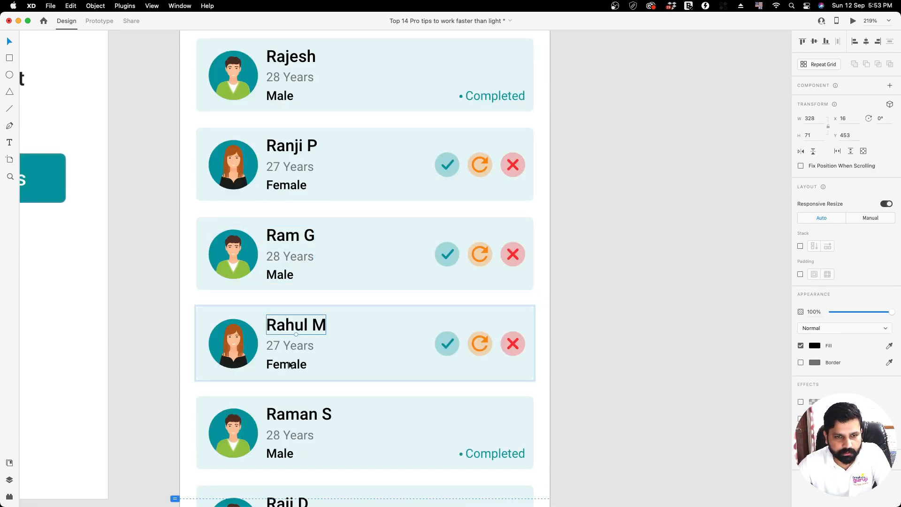
{"action": "left_click", "coordinate": [289, 347], "text": "shift"}
{"action": "left_click", "coordinate": [287, 365], "text": "shift"}
{"action": "left_click", "coordinate": [237, 353], "text": "shift"}
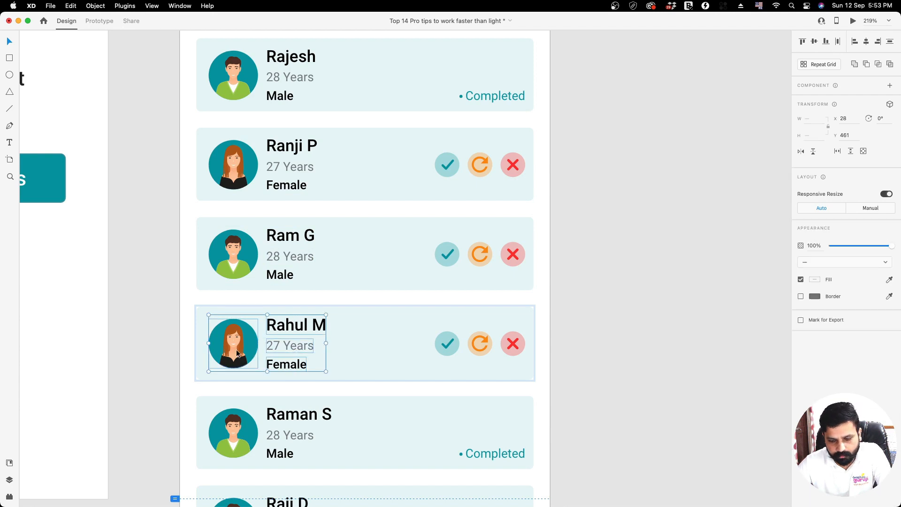
{"action": "key", "text": "super+g"}
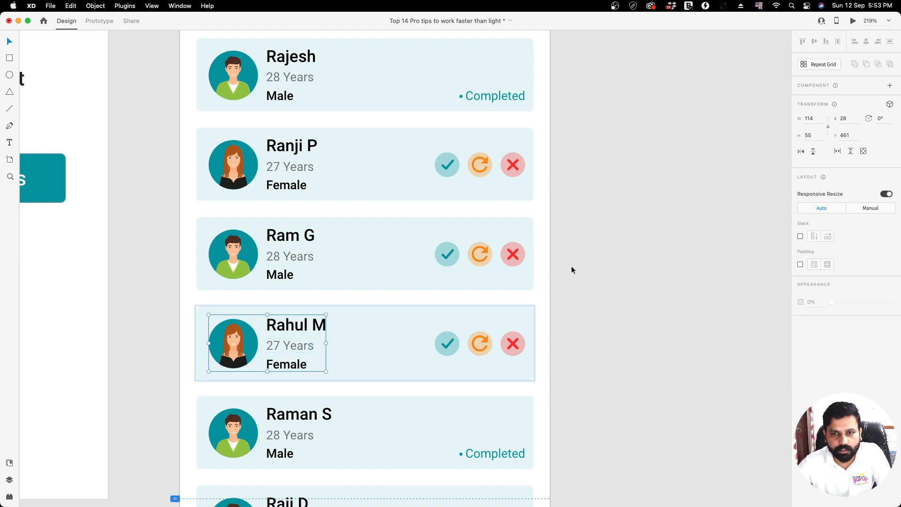
Step: Try widening the Exercise 8 artboard to test the grouped result cards, and return its width to 360
{"action": "left_click", "coordinate": [540, 258]}
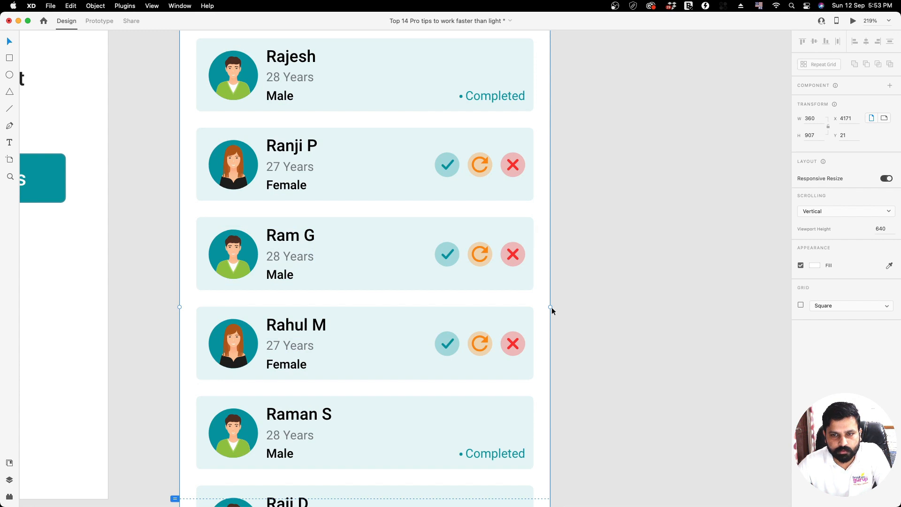
{"action": "left_click_drag", "start_coordinate": [664, 312], "coordinate": [735, 312]}
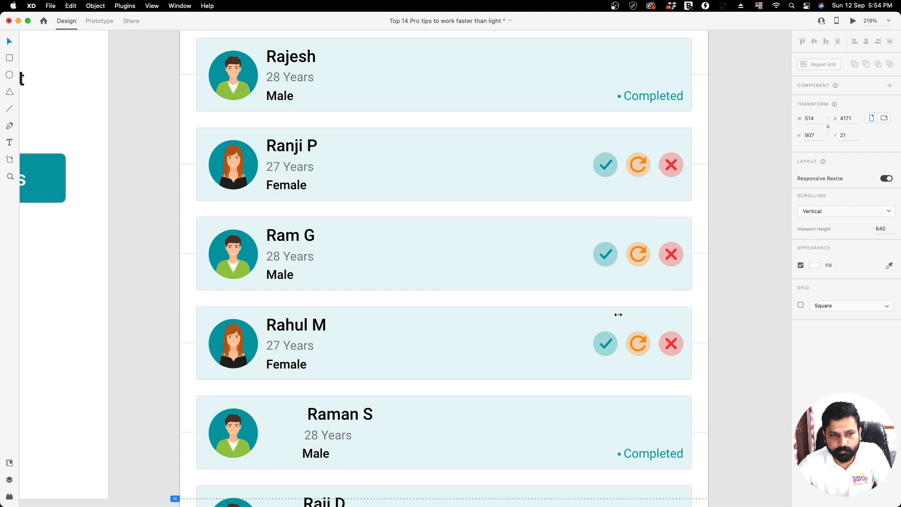
{"action": "left_click_drag", "start_coordinate": [618, 314], "coordinate": [573, 319]}
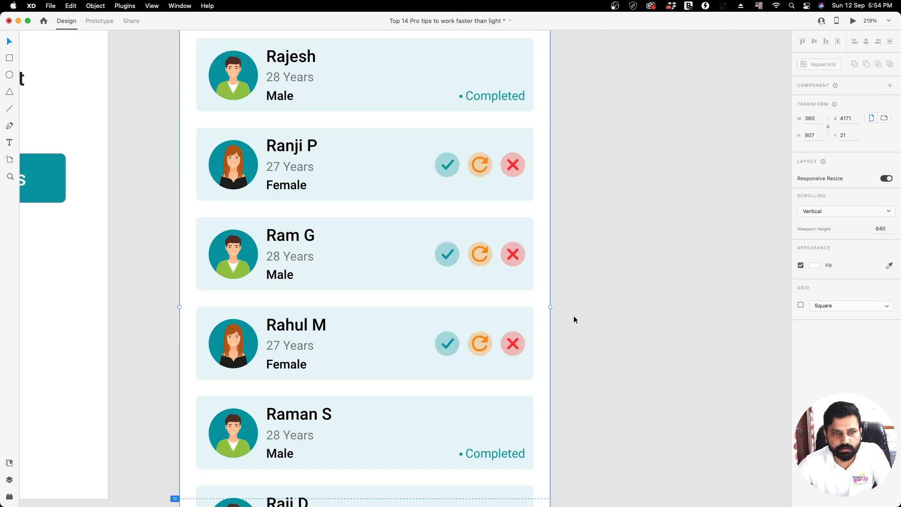
Step: Try widening the artboard to about 631 to check the header and status bar spacing, and undo the resize
{"action": "scroll", "coordinate": [556, 316], "scroll_direction": "up", "scroll_amount": 5}
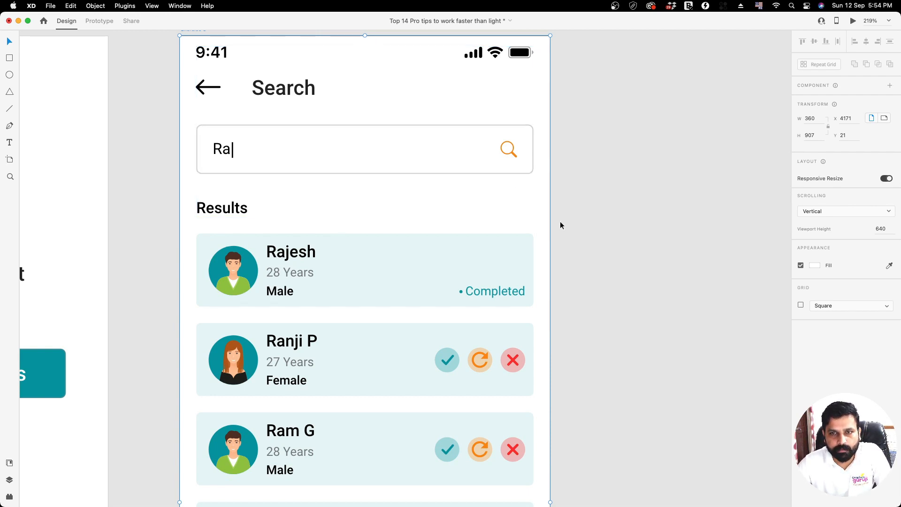
{"action": "scroll", "coordinate": [537, 76], "scroll_direction": "down", "scroll_amount": 5}
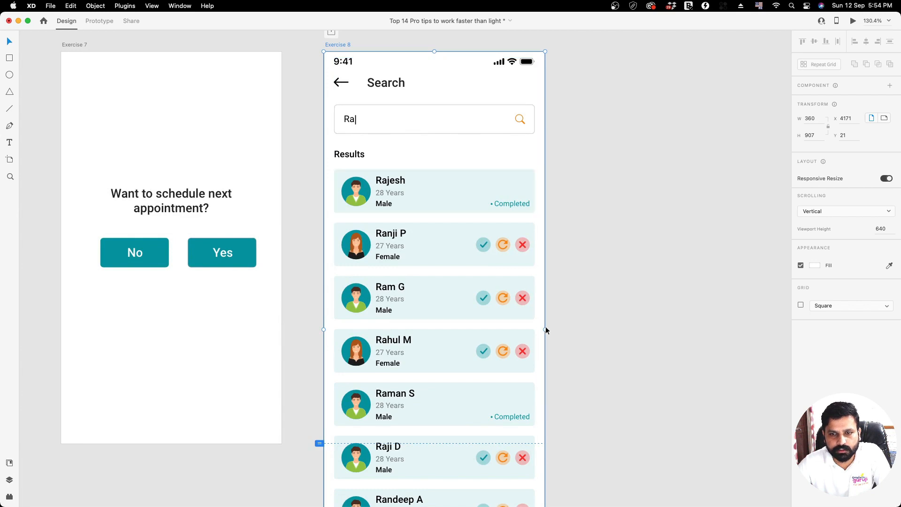
{"action": "left_click_drag", "start_coordinate": [545, 329], "coordinate": [711, 327]}
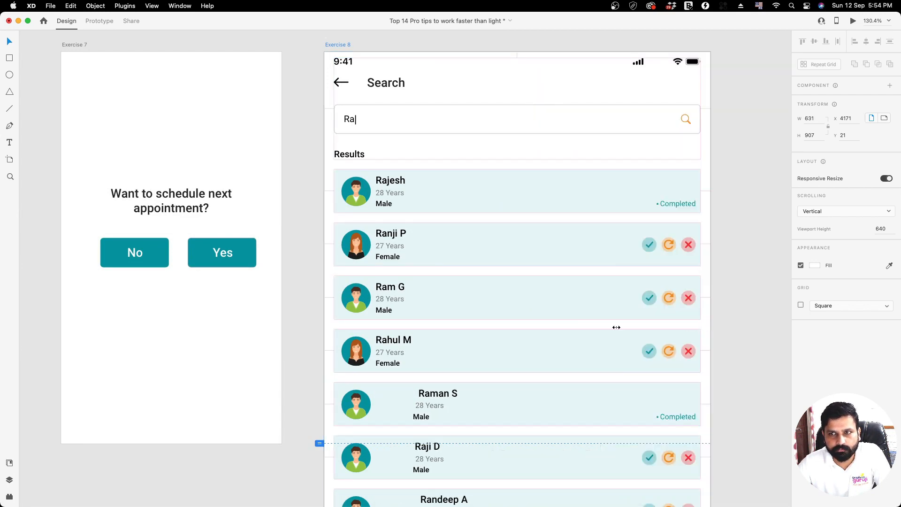
{"action": "key", "text": "super+z"}
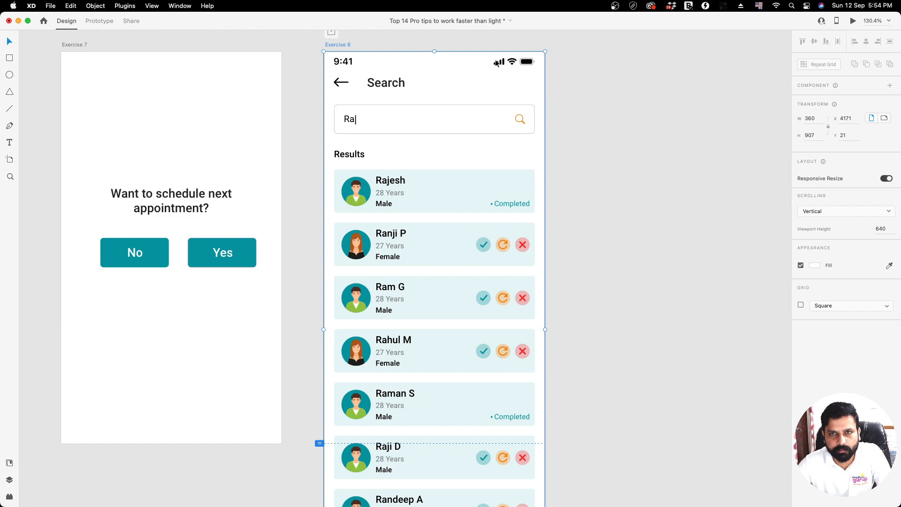
Step: Inspect the status bar icons up close, try widening the artboard to about 658, and undo the resize
{"action": "scroll", "coordinate": [501, 60], "scroll_direction": "up", "scroll_amount": 5}
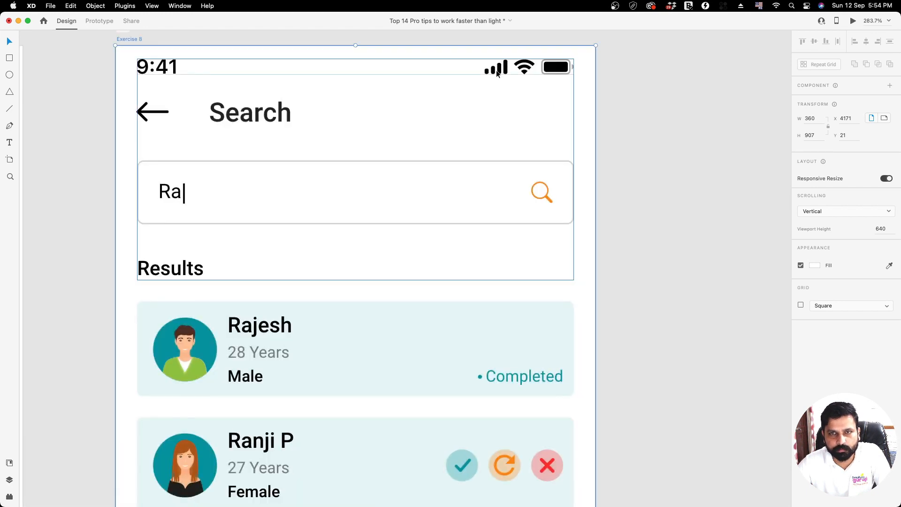
{"action": "scroll", "coordinate": [498, 72], "scroll_direction": "down", "scroll_amount": 5}
{"action": "scroll", "coordinate": [536, 351], "scroll_direction": "up", "scroll_amount": 2}
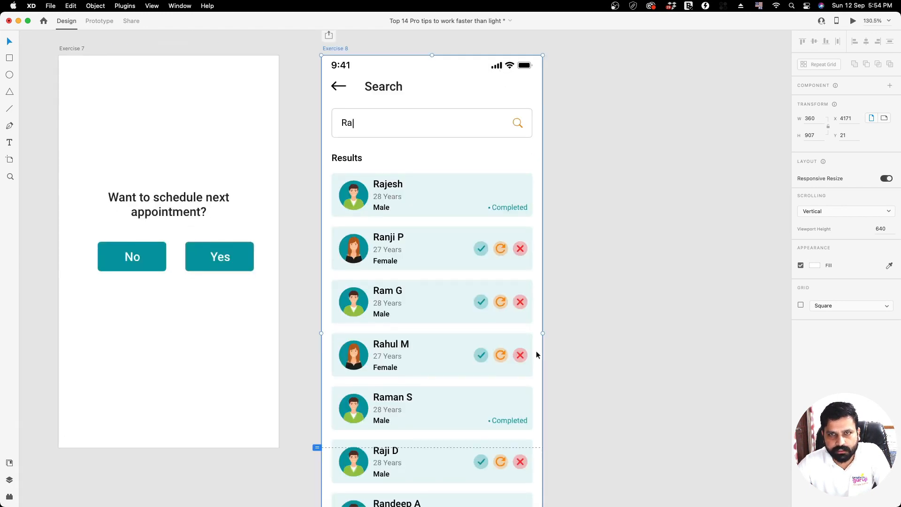
{"action": "left_click_drag", "start_coordinate": [543, 333], "coordinate": [730, 340]}
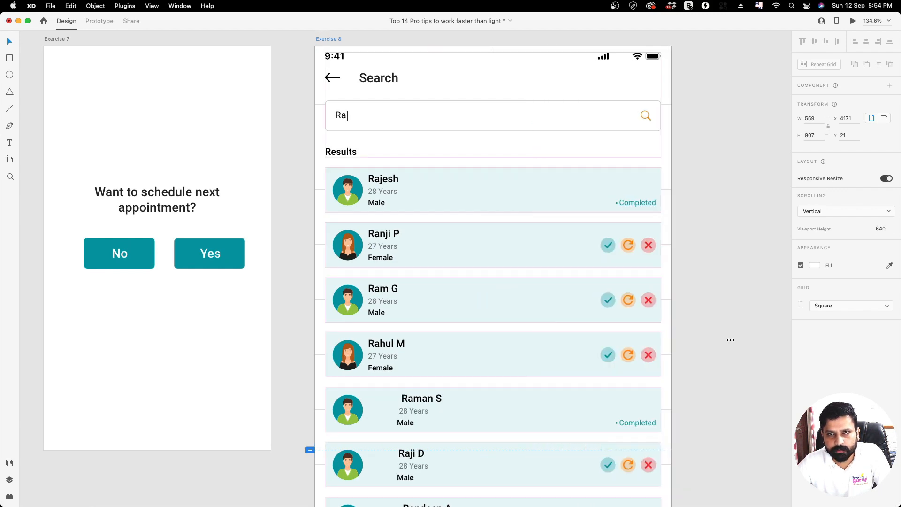
{"action": "key", "text": "super+z"}
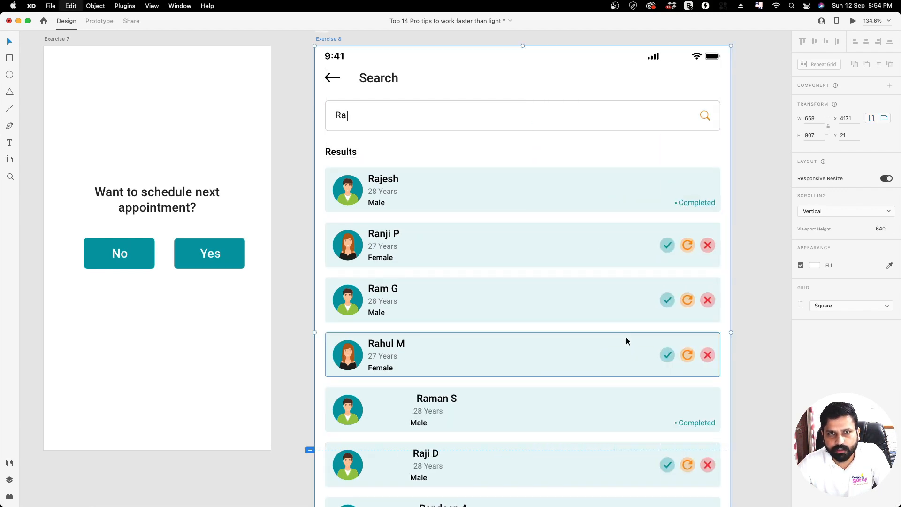
Step: Group the battery, Wi-Fi and signal icons in the Exercise 8 status bar
{"action": "double_click", "coordinate": [520, 57]}
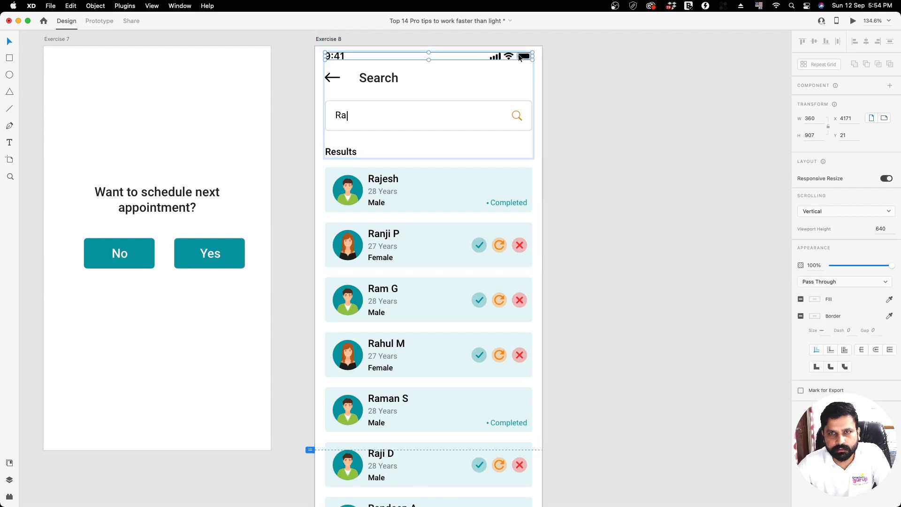
{"action": "double_click", "coordinate": [521, 57]}
{"action": "left_click", "coordinate": [508, 58], "text": "shift"}
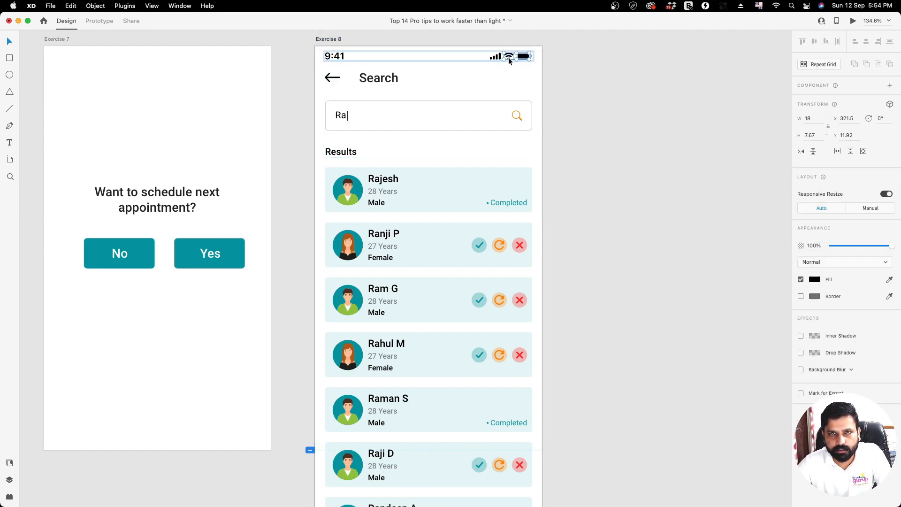
{"action": "left_click", "coordinate": [497, 57], "text": "shift"}
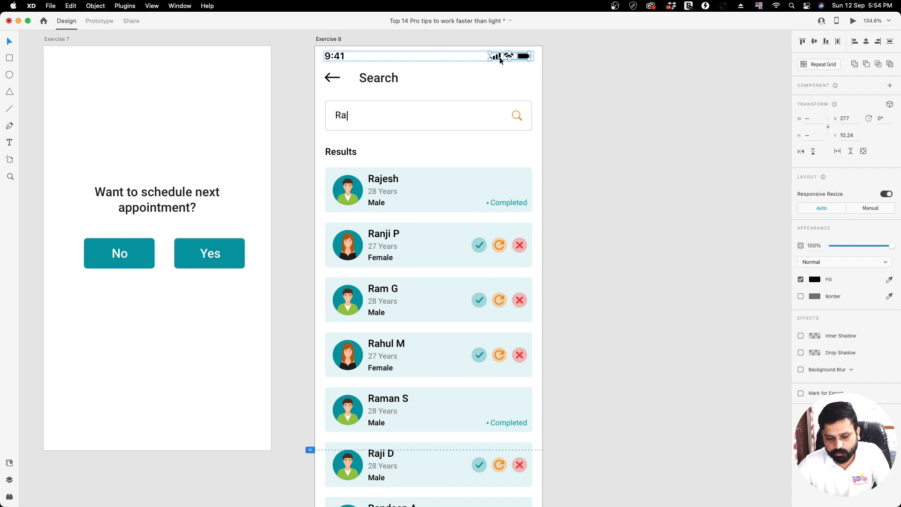
{"action": "key", "text": "super+g"}
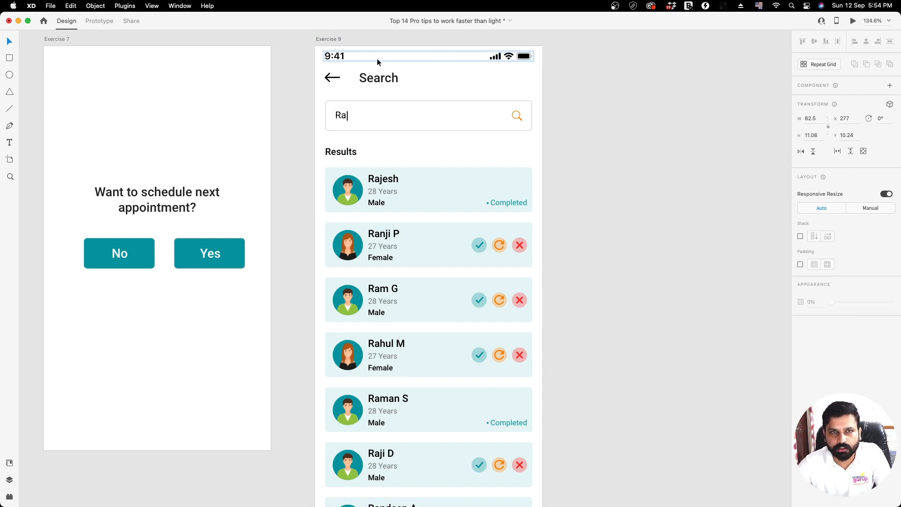
Step: Try resizing the Exercise 8 artboard to widths of about 588 and 330, and return it to 360
{"action": "left_click", "coordinate": [329, 38]}
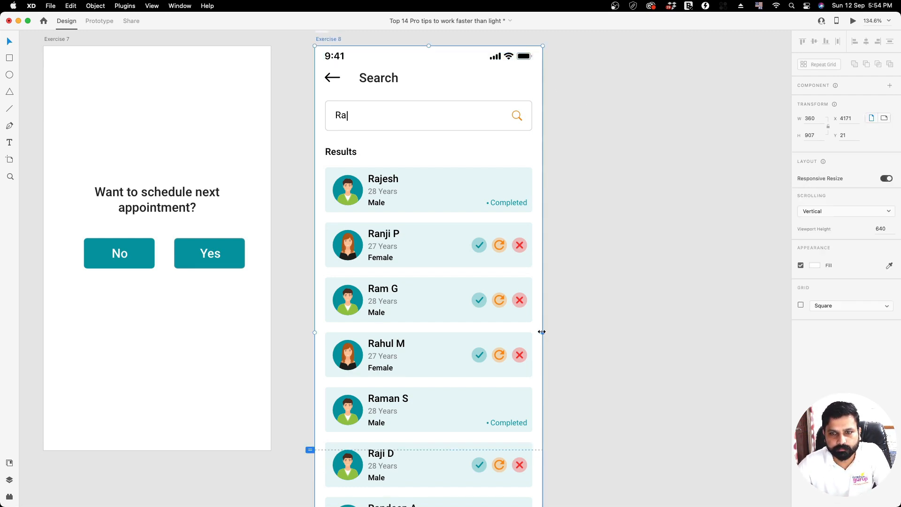
{"action": "left_click_drag", "start_coordinate": [542, 331], "coordinate": [687, 328]}
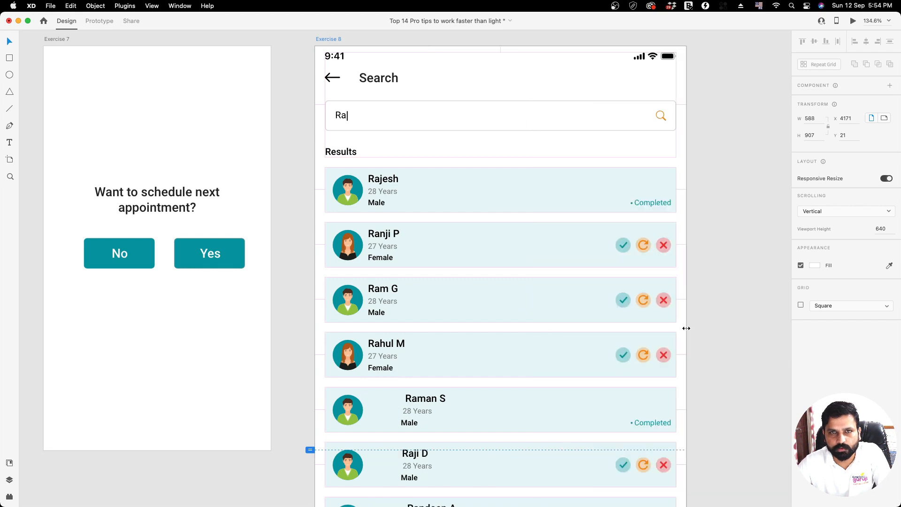
{"action": "left_click_drag", "start_coordinate": [524, 323], "coordinate": [523, 324]}
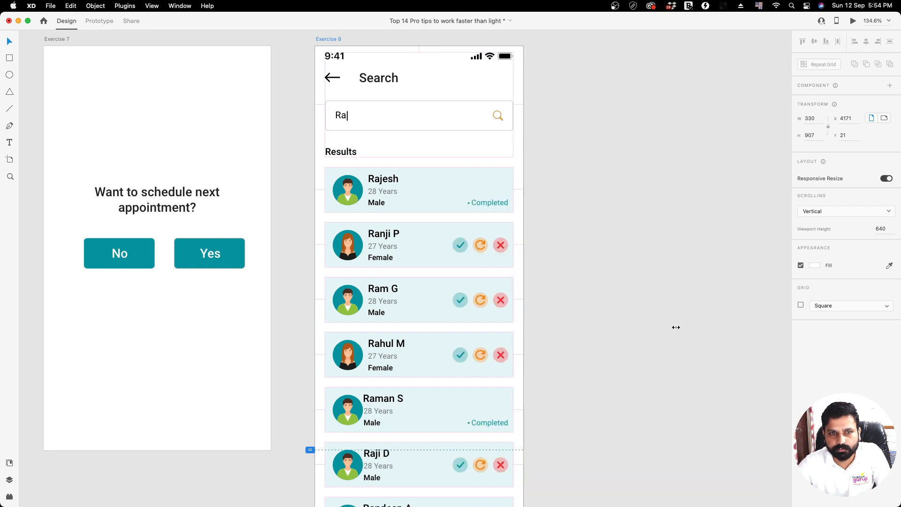
{"action": "left_click_drag", "start_coordinate": [676, 327], "coordinate": [676, 327]}
{"action": "left_click_drag", "start_coordinate": [558, 325], "coordinate": [559, 328]}
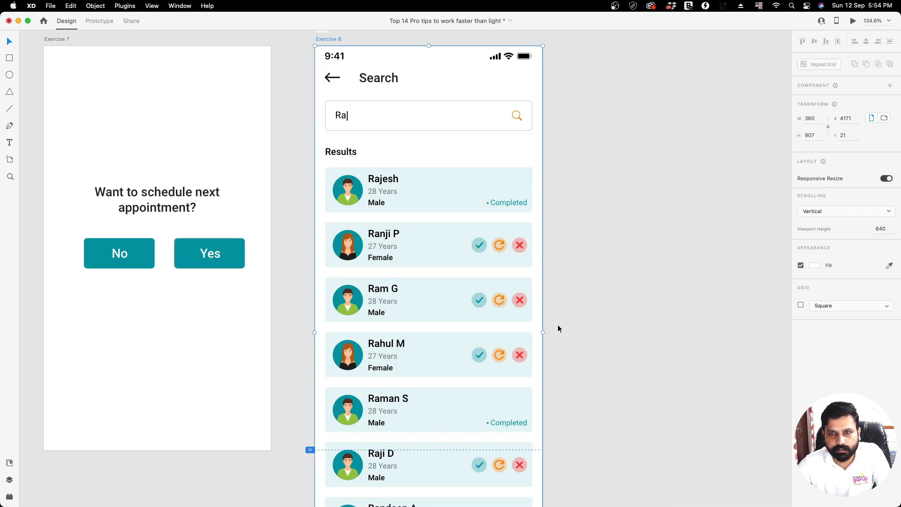
Step: Place a copy of the sixth Exercise 8 result card on the empty canvas beside the artboard
{"action": "left_click", "coordinate": [426, 185]}
{"action": "scroll", "coordinate": [422, 211], "scroll_direction": "down", "scroll_amount": 5}
{"action": "left_click", "coordinate": [374, 307]}
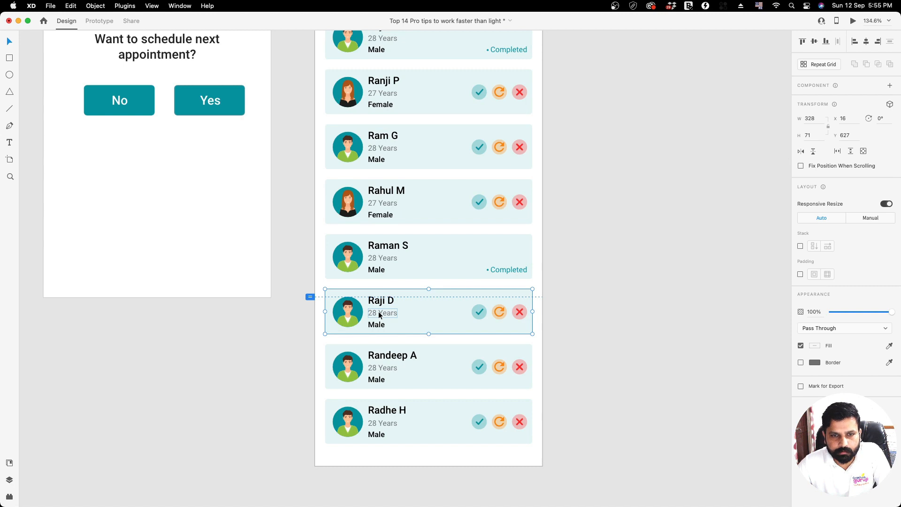
{"action": "left_click", "coordinate": [668, 280]}
{"action": "left_click_drag", "start_coordinate": [668, 279], "coordinate": [436, 280]}
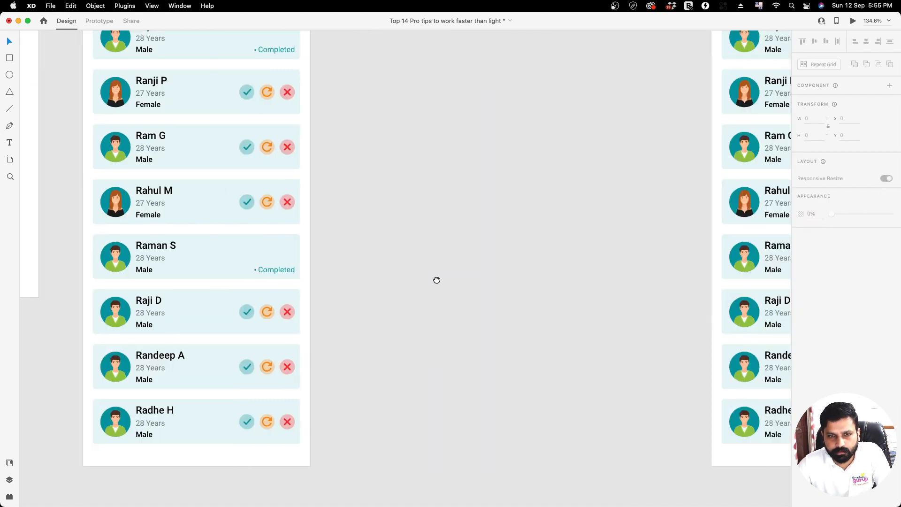
{"action": "left_click_drag", "start_coordinate": [162, 309], "coordinate": [445, 312]}
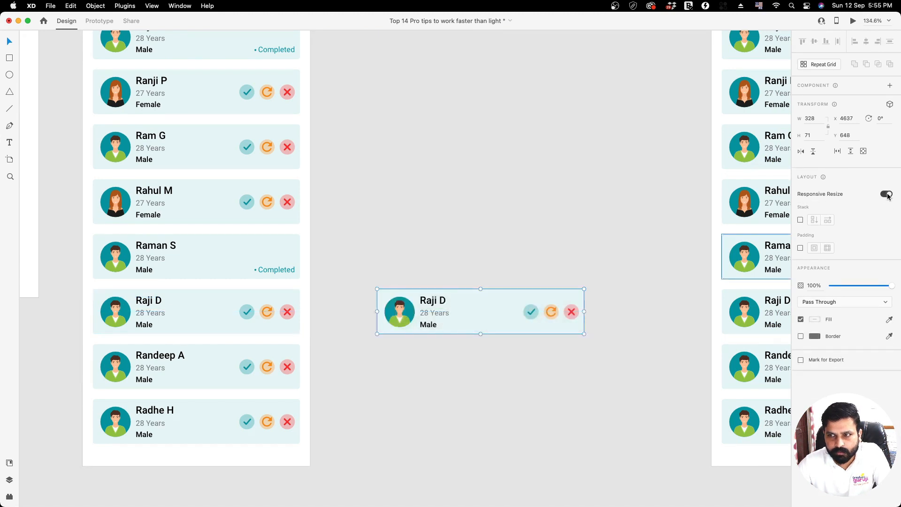
Step: Turn off Responsive Resize for the copied card, try widening it, and undo the resize
{"action": "left_click", "coordinate": [887, 203]}
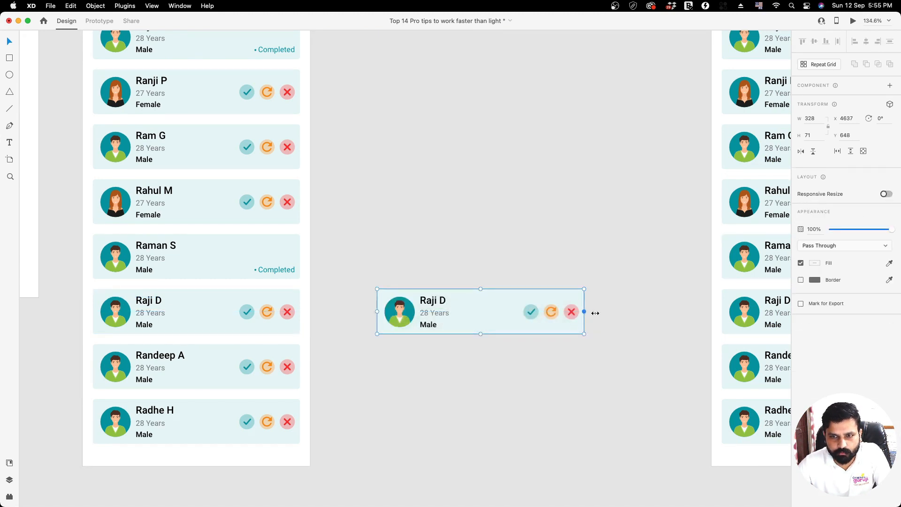
{"action": "left_click_drag", "start_coordinate": [595, 313], "coordinate": [693, 314]}
{"action": "key", "text": "super+z"}
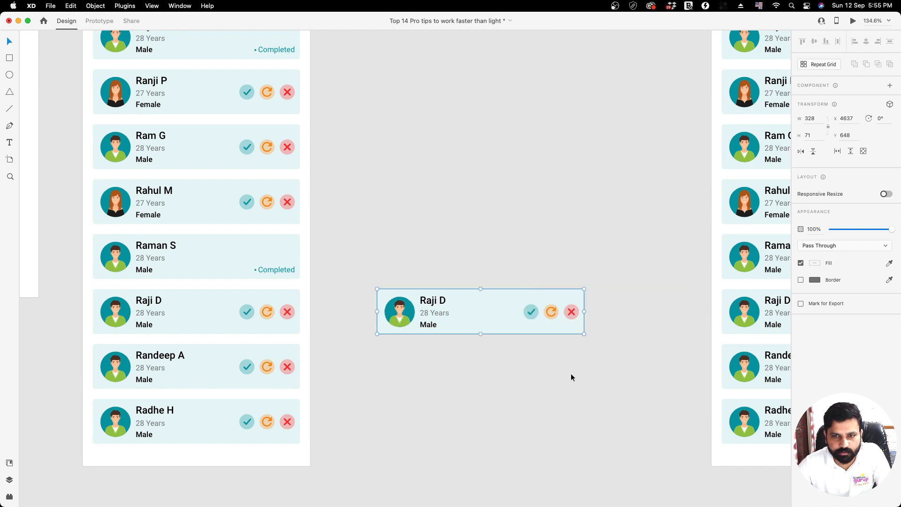
Step: Turn Responsive Resize back on for the copied card, try widening it, and undo the resize
{"action": "left_click", "coordinate": [888, 196]}
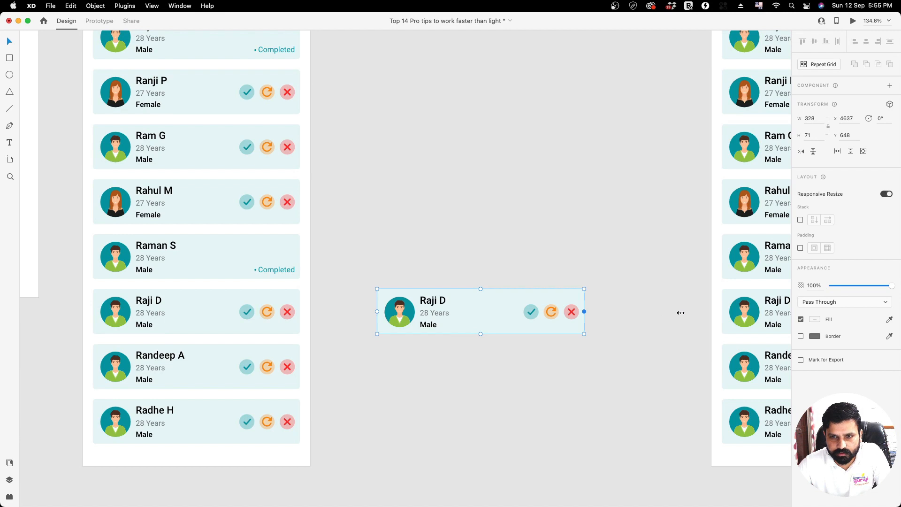
{"action": "left_click_drag", "start_coordinate": [680, 313], "coordinate": [681, 313]}
{"action": "key", "text": "super+z"}
{"action": "left_click_drag", "start_coordinate": [584, 312], "coordinate": [675, 311]}
{"action": "key", "text": "super+z"}
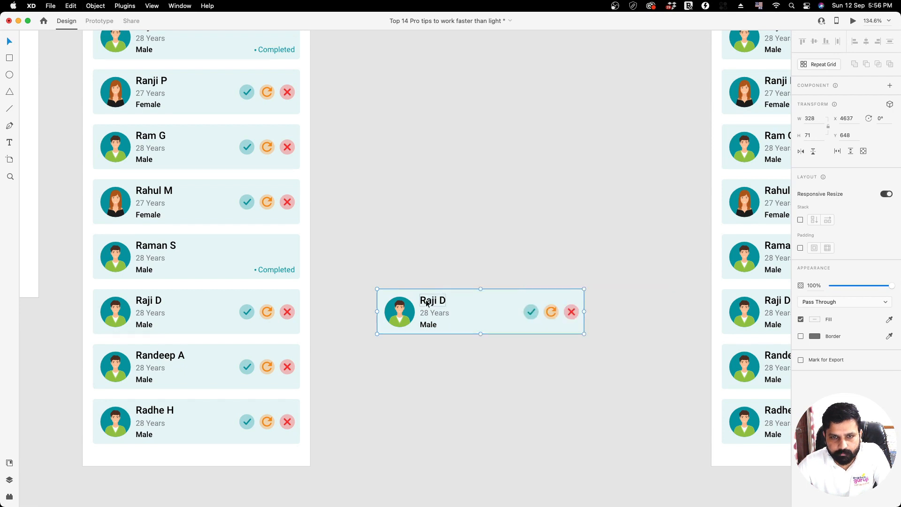
Step: Group the avatar with the name, age and gender texts in the copied card
{"action": "double_click", "coordinate": [428, 303]}
{"action": "left_click", "coordinate": [427, 315], "text": "shift"}
{"action": "left_click", "coordinate": [426, 324], "text": "shift"}
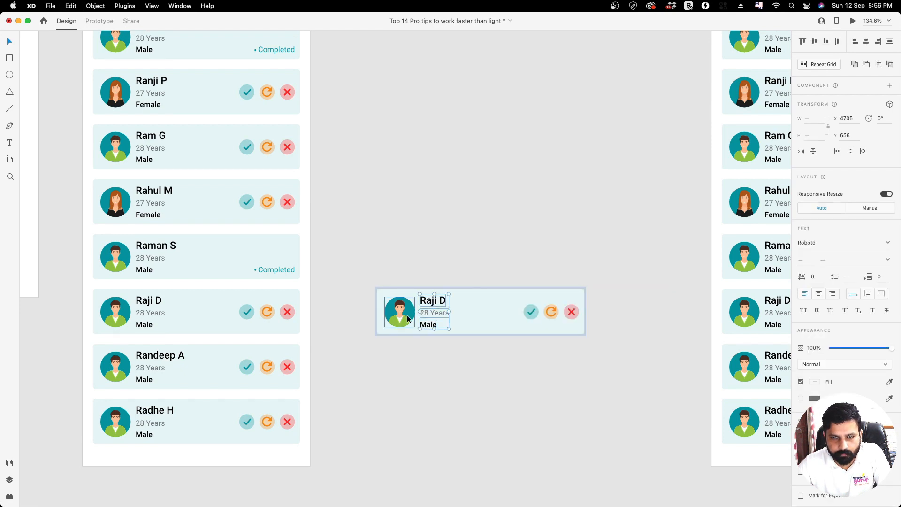
{"action": "left_click", "coordinate": [408, 319], "text": "shift"}
{"action": "key", "text": "super+g"}
{"action": "left_click", "coordinate": [471, 377]}
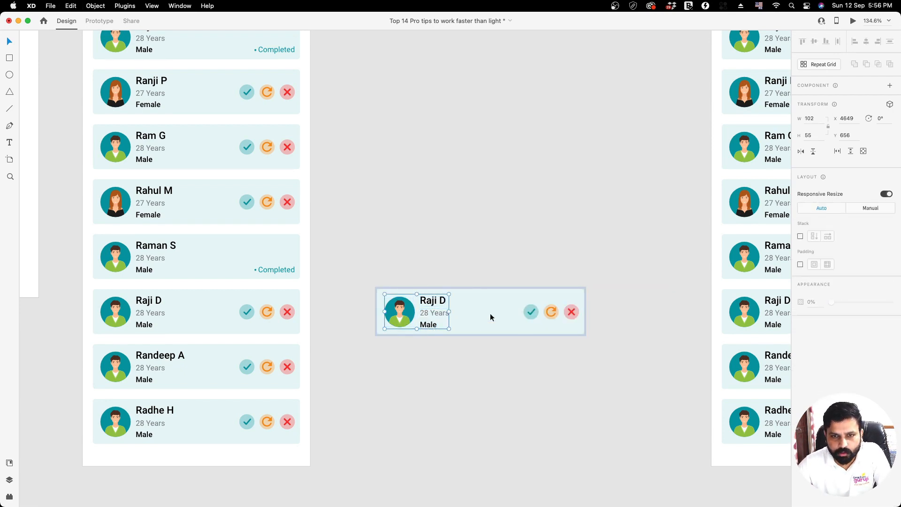
Step: Test the grouped card copy by narrowing it to 248, and delete the copy
{"action": "left_click", "coordinate": [491, 316]}
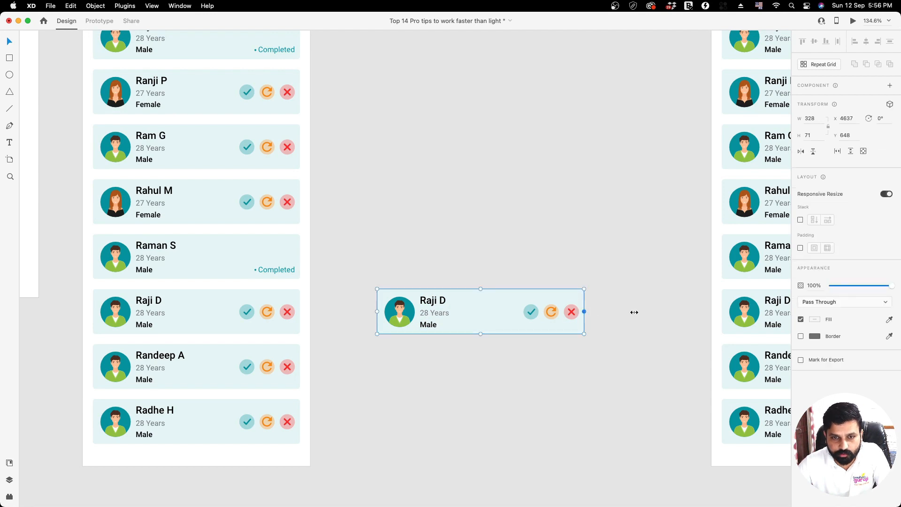
{"action": "left_click_drag", "start_coordinate": [634, 312], "coordinate": [534, 317]}
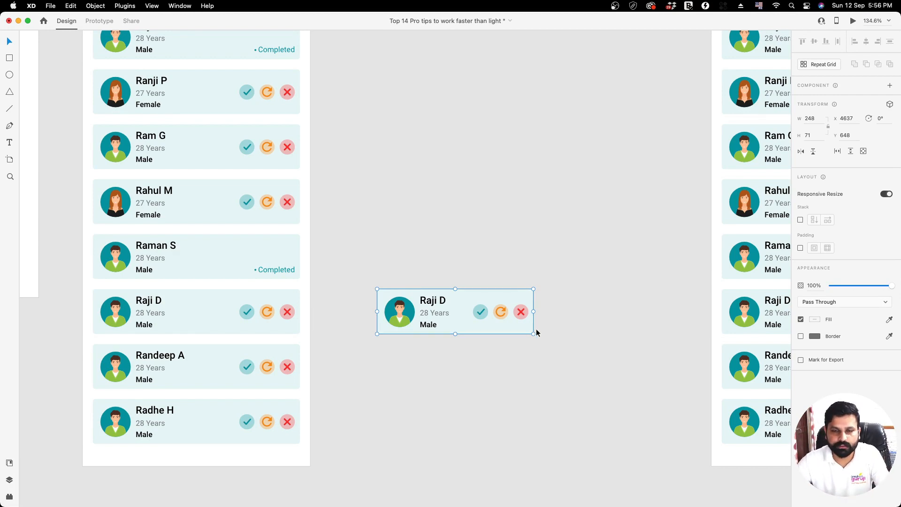
{"action": "key", "text": "Delete"}
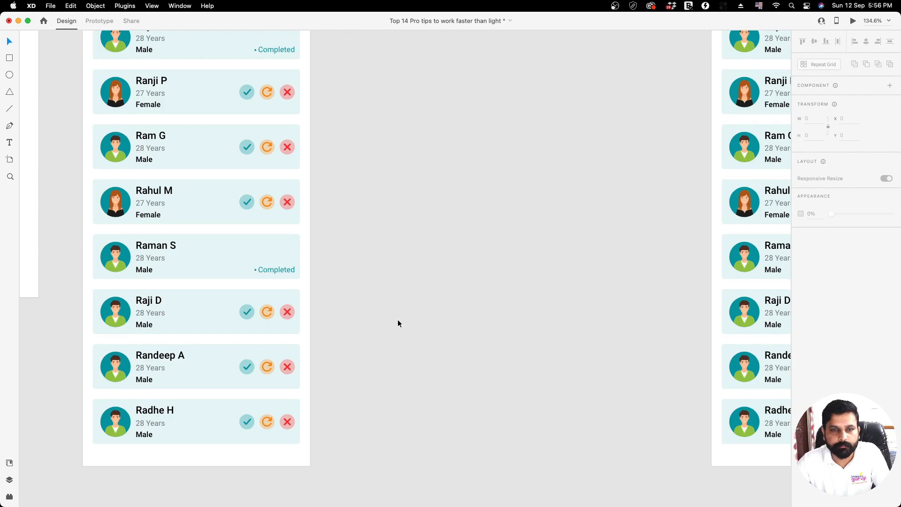
Step: Copy the status bar from Exercise 9 and paste it into both Exercise 9a and Exercise 9b
{"action": "scroll", "coordinate": [398, 319], "scroll_direction": "down", "scroll_amount": 5}
{"action": "scroll", "coordinate": [751, 111], "scroll_direction": "up", "scroll_amount": 2}
{"action": "scroll", "coordinate": [682, 117], "scroll_direction": "up", "scroll_amount": 4}
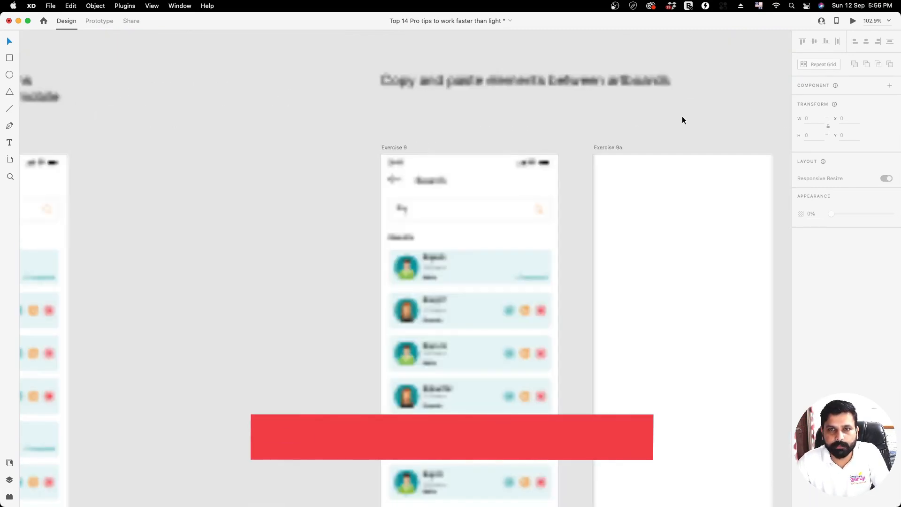
{"action": "key", "text": "space"}
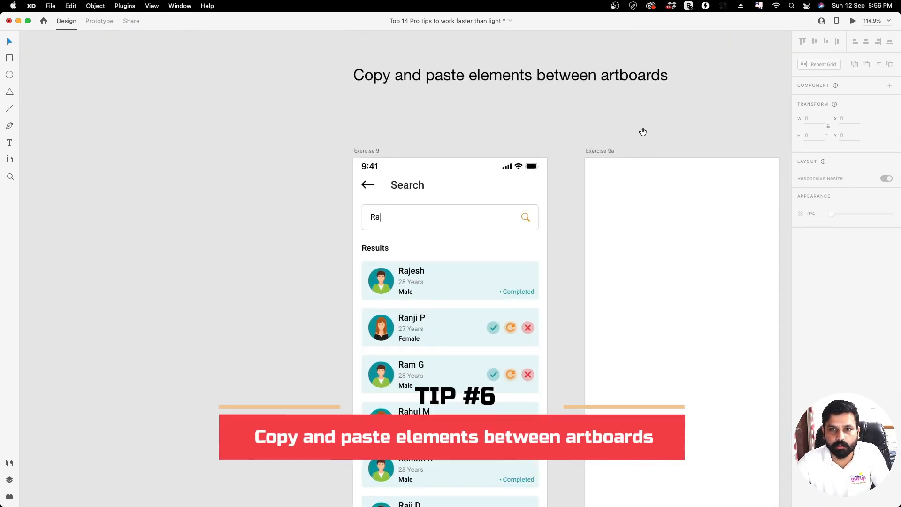
{"action": "left_click_drag", "start_coordinate": [642, 133], "coordinate": [378, 106]}
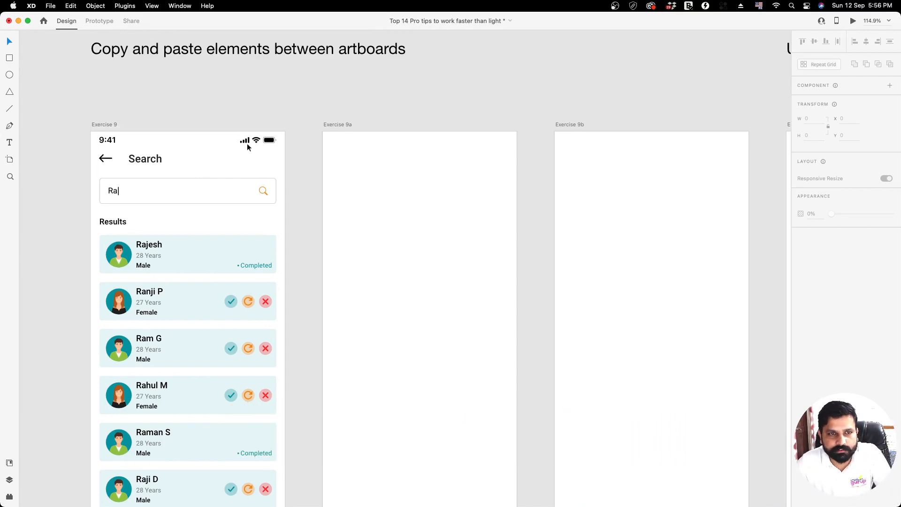
{"action": "mouse_move", "coordinate": [246, 143]}
{"action": "left_mouse_down"}
{"action": "mouse_move", "coordinate": [248, 123]}
{"action": "mouse_move", "coordinate": [229, 143]}
{"action": "mouse_move", "coordinate": [244, 158]}
{"action": "left_mouse_up"}
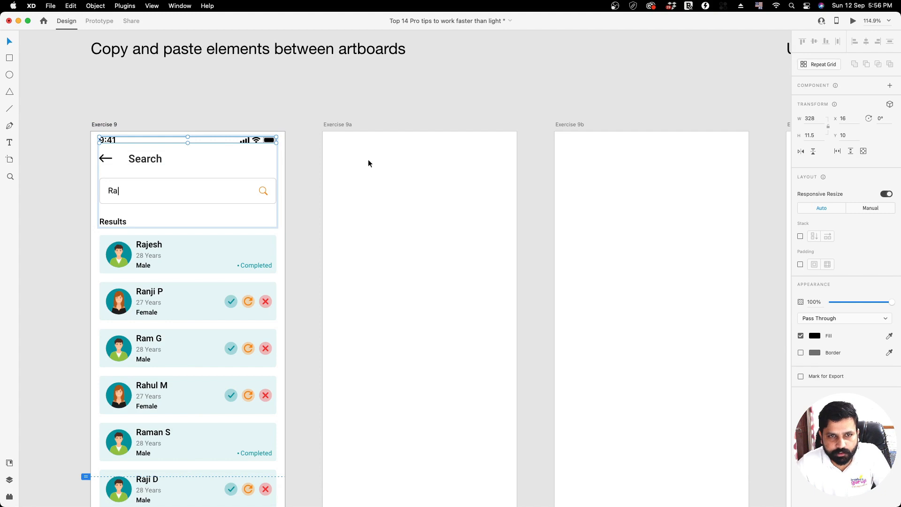
{"action": "key", "text": "super+c"}
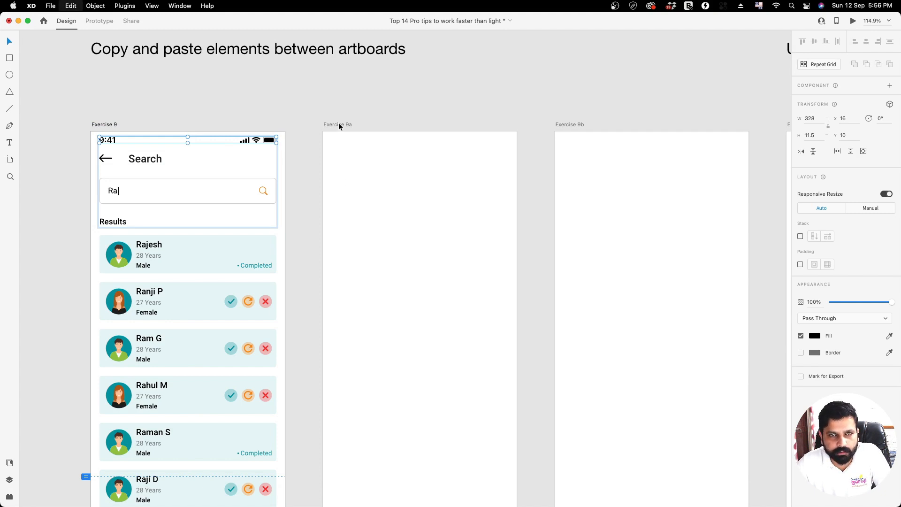
{"action": "left_click", "coordinate": [339, 124]}
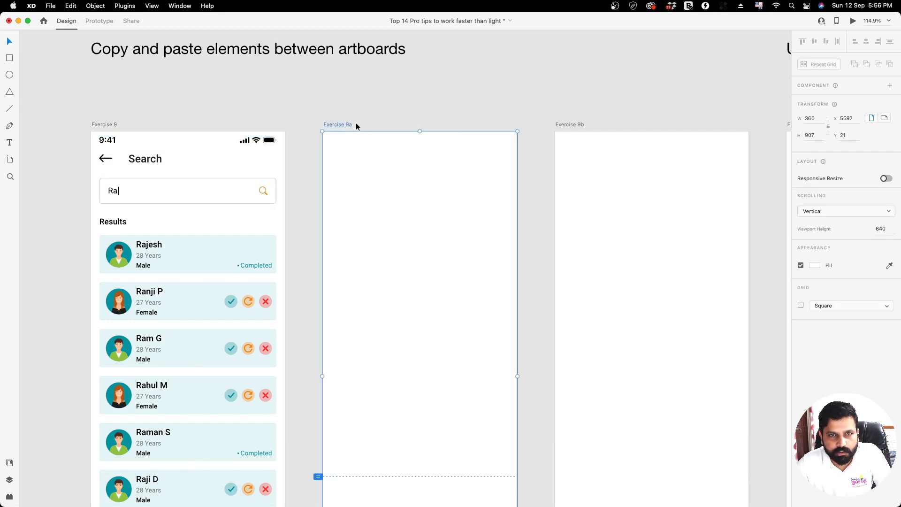
{"action": "left_click", "coordinate": [567, 124], "text": "shift"}
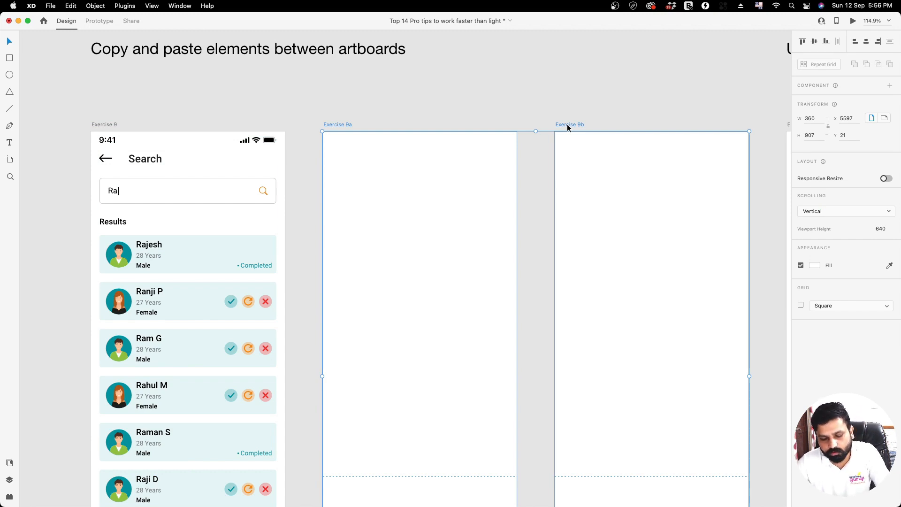
{"action": "key", "text": "super+v"}
{"action": "left_click", "coordinate": [413, 150]}
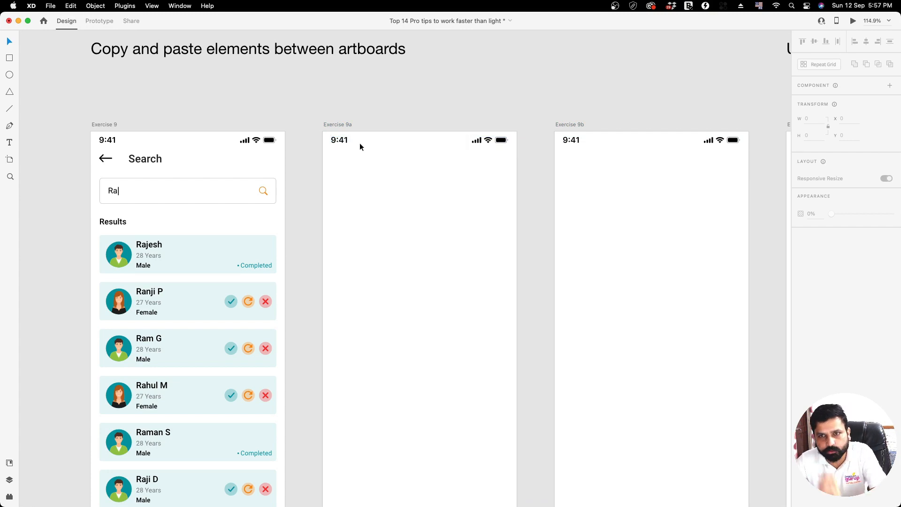
Step: Copy the back arrow and Search title group from Exercise 9 into Exercise 9a
{"action": "double_click", "coordinate": [103, 162]}
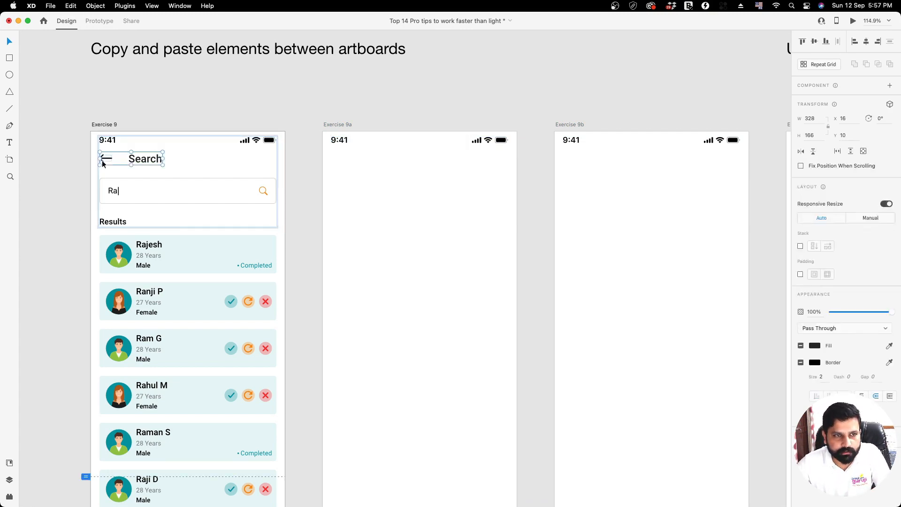
{"action": "key", "text": "super+c"}
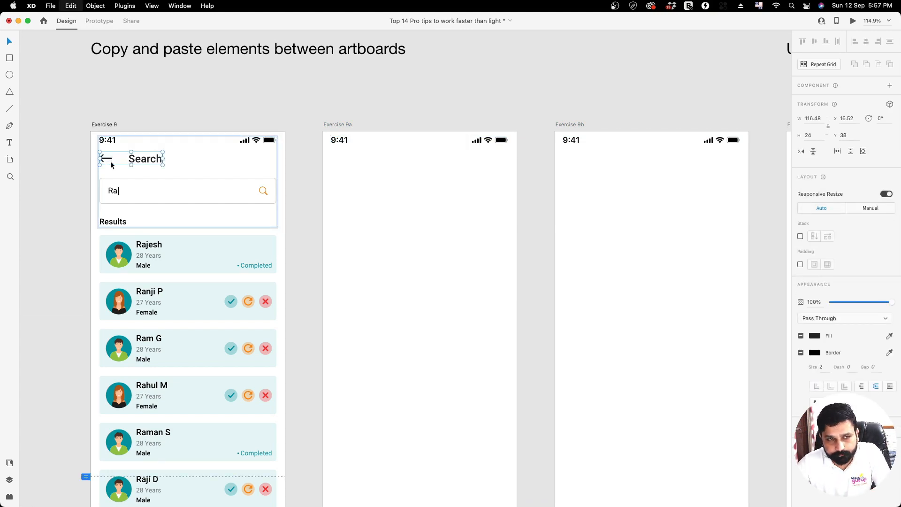
{"action": "left_click", "coordinate": [331, 125]}
{"action": "key", "text": "super+v"}
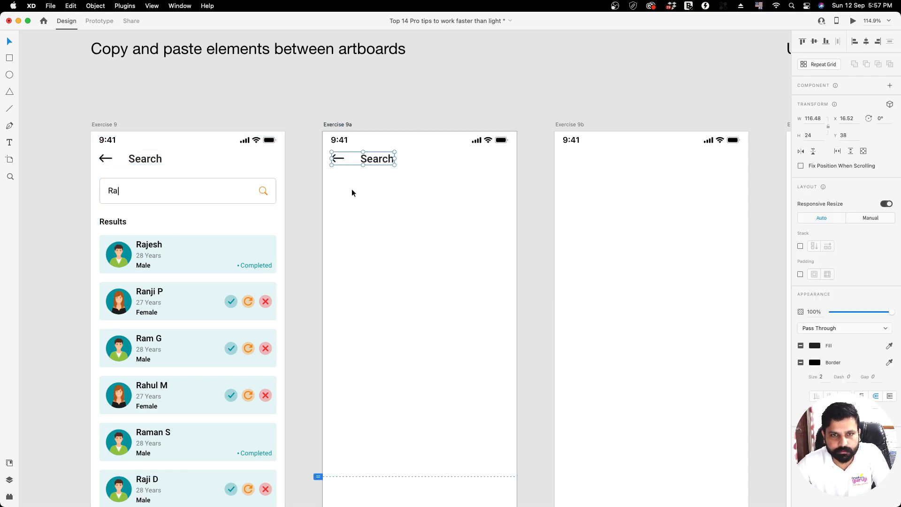
{"action": "left_click", "coordinate": [339, 193]}
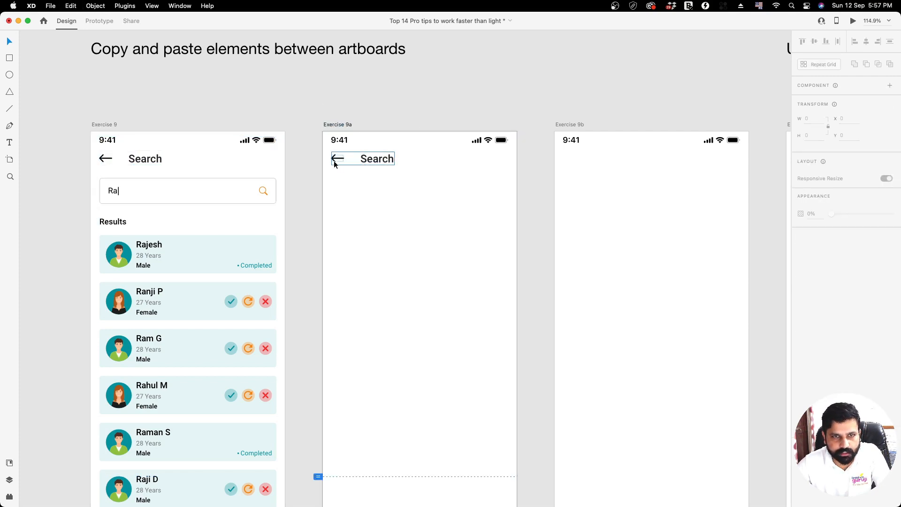
Step: Try placing the Exercise 9 Search header freehand in Exercise 9a, undo it, and select the header pasted there
{"action": "left_click", "coordinate": [143, 160]}
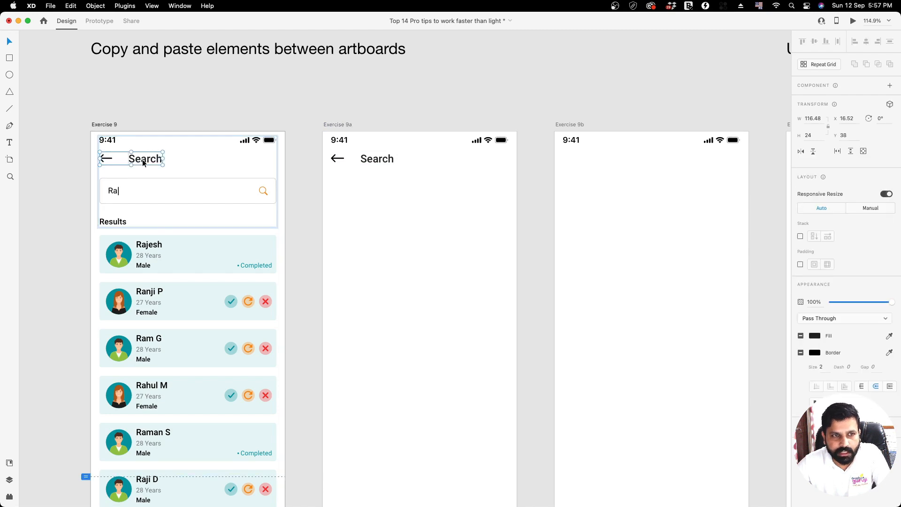
{"action": "left_click_drag", "start_coordinate": [140, 161], "coordinate": [407, 194]}
{"action": "key", "text": "super+z"}
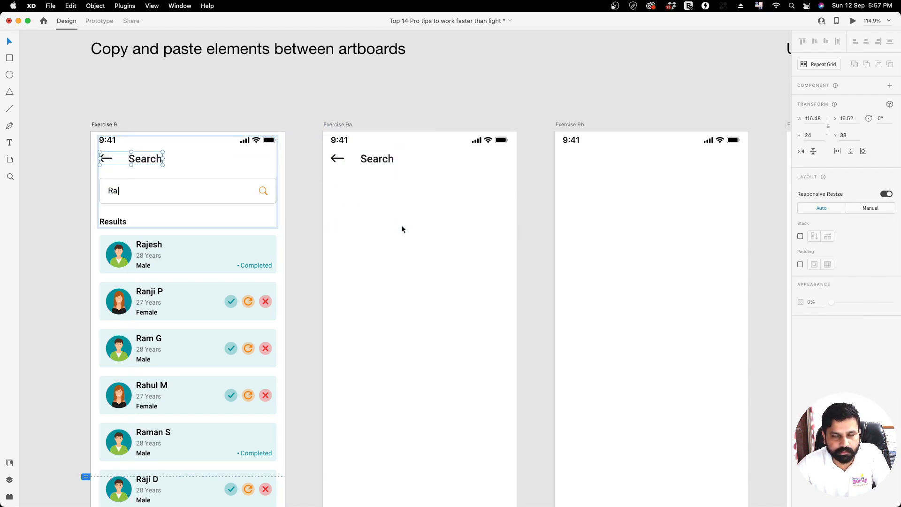
{"action": "left_click", "coordinate": [402, 227]}
{"action": "left_click", "coordinate": [378, 159]}
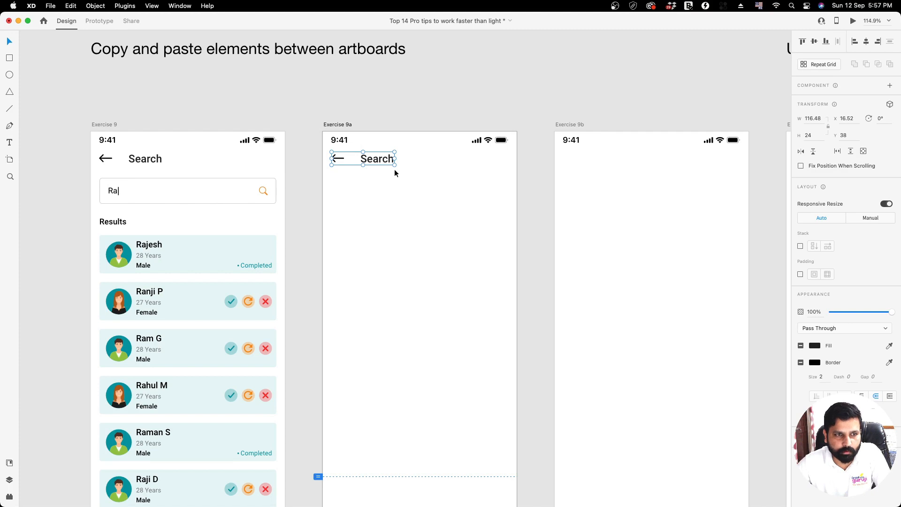
Step: Copy the first result card from Exercise 9 into Exercise 9a, and delete the pasted card
{"action": "left_click", "coordinate": [209, 269]}
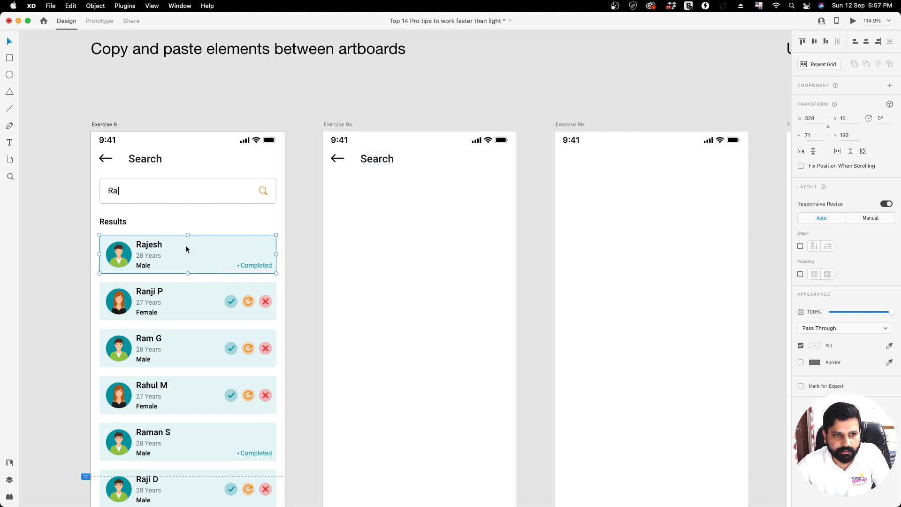
{"action": "mouse_move", "coordinate": [193, 251]}
{"action": "left_mouse_down"}
{"action": "mouse_move", "coordinate": [208, 254]}
{"action": "mouse_move", "coordinate": [176, 246]}
{"action": "left_mouse_up"}
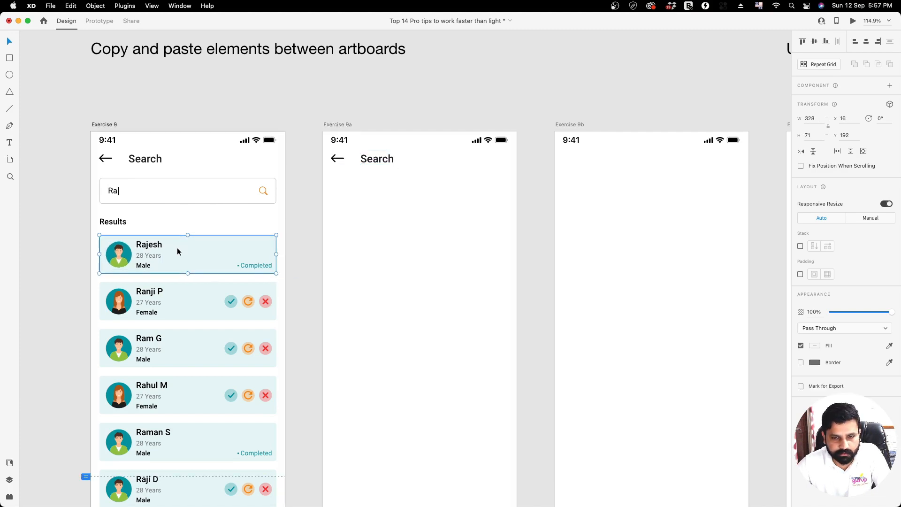
{"action": "left_click", "coordinate": [404, 265]}
{"action": "key", "text": "super+v"}
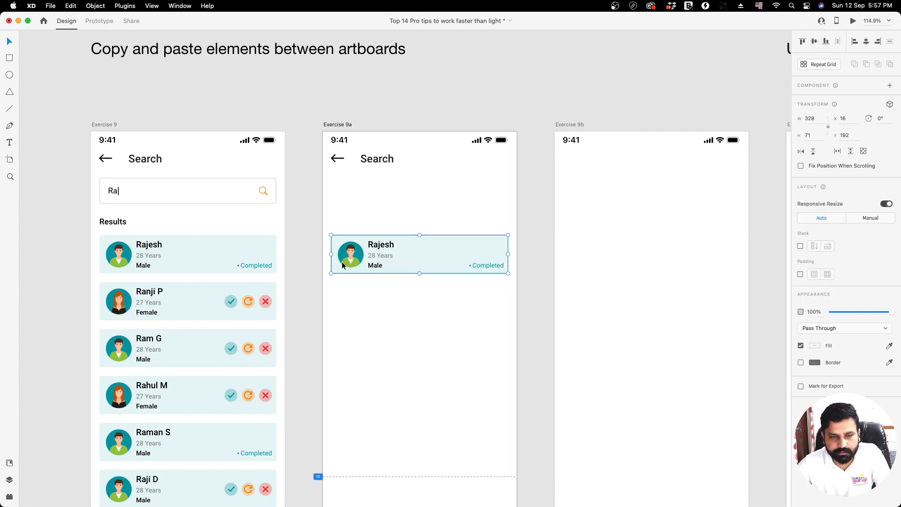
{"action": "key", "text": "Delete"}
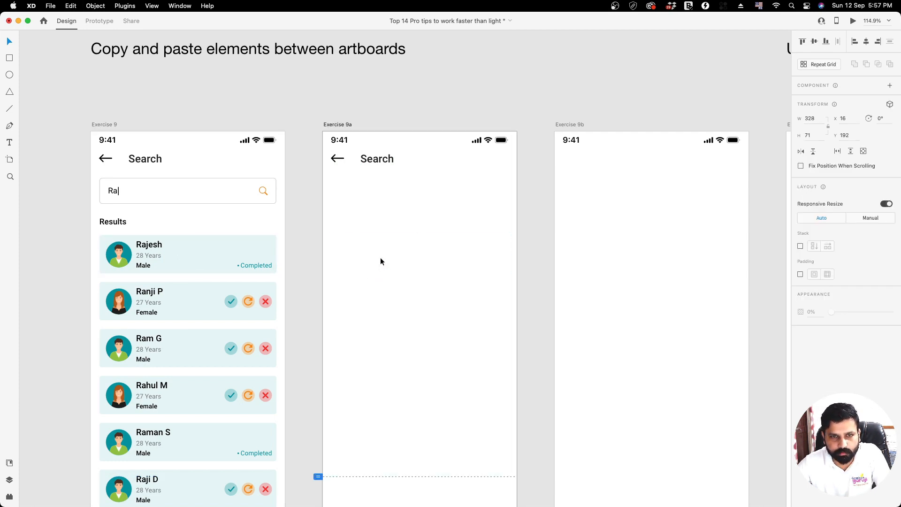
{"action": "scroll", "coordinate": [339, 229], "scroll_direction": "down", "scroll_amount": 3}
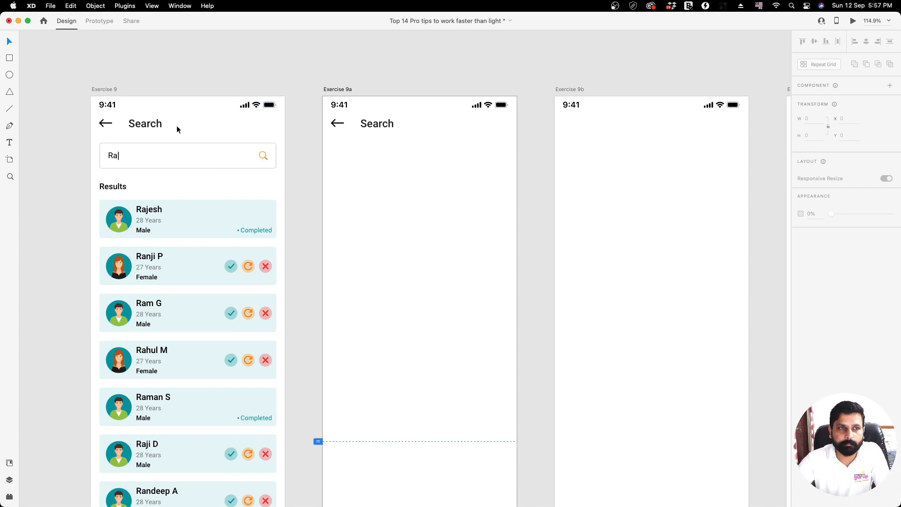
{"action": "left_click", "coordinate": [111, 90]}
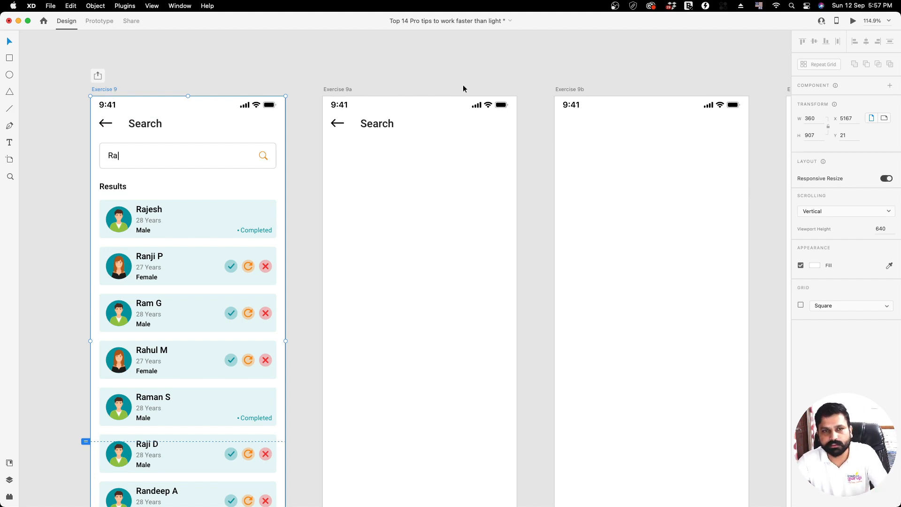
{"action": "left_click", "coordinate": [570, 89], "text": "shift"}
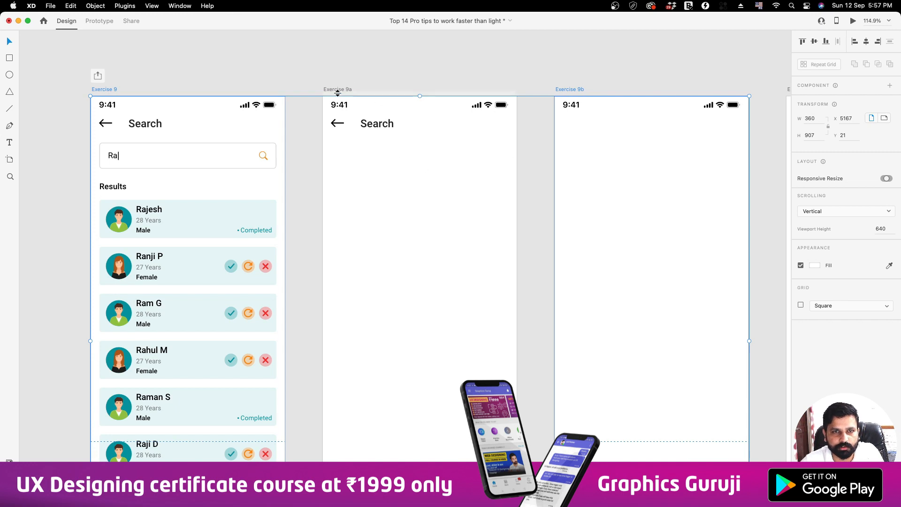
{"action": "left_click", "coordinate": [348, 67]}
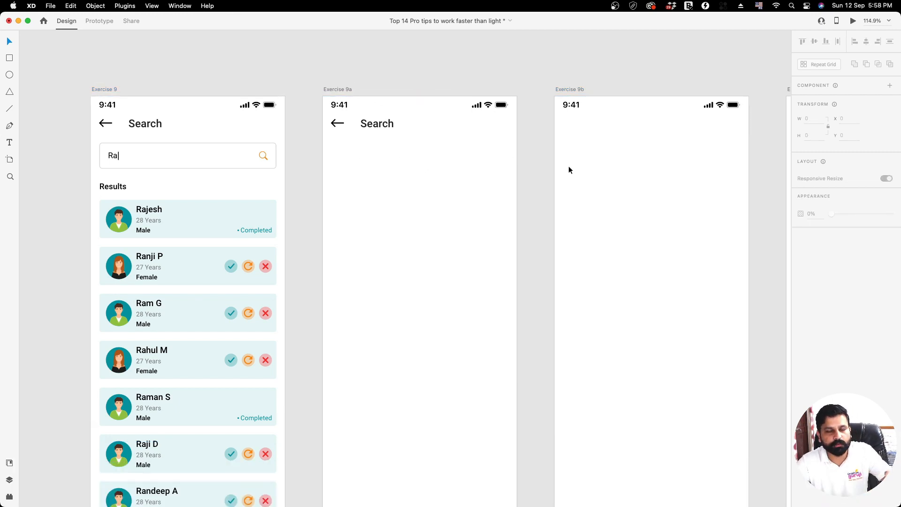
{"action": "scroll", "coordinate": [570, 170], "scroll_direction": "down", "scroll_amount": 2}
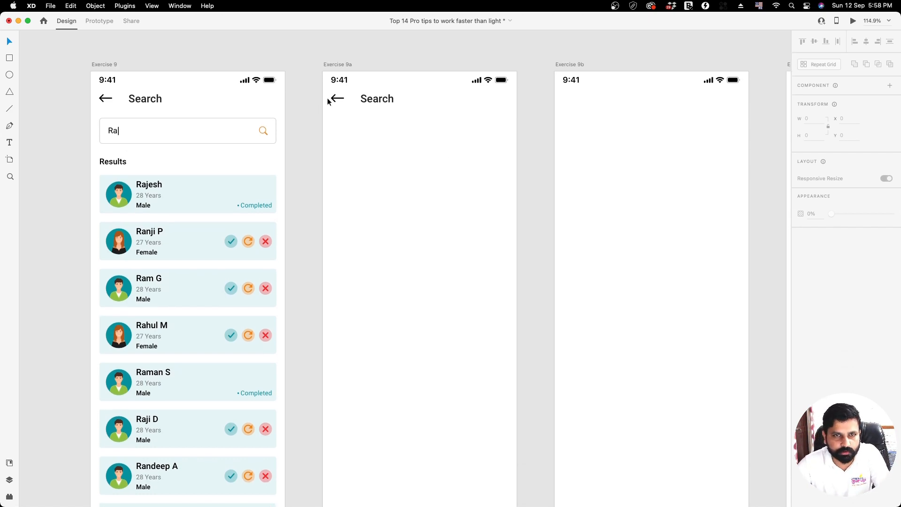
{"action": "scroll", "coordinate": [352, 182], "scroll_direction": "down", "scroll_amount": 10}
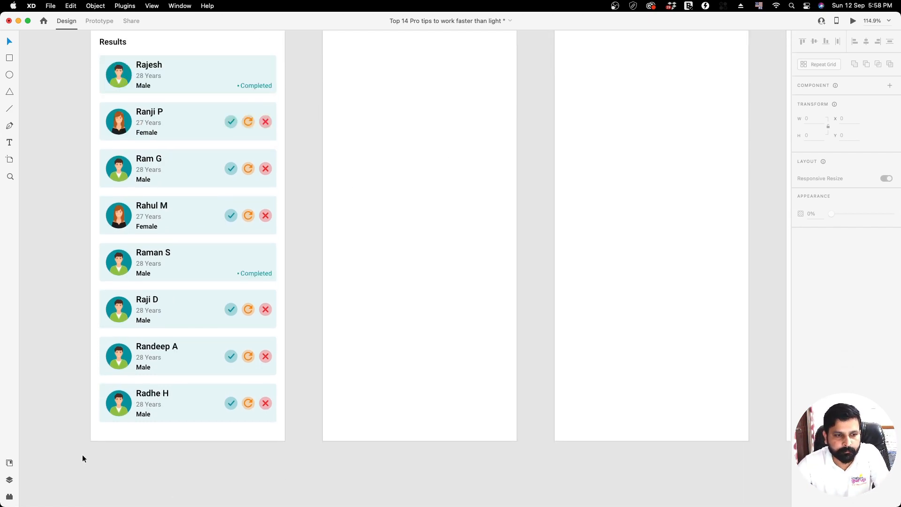
{"action": "scroll", "coordinate": [176, 354], "scroll_direction": "up", "scroll_amount": 10}
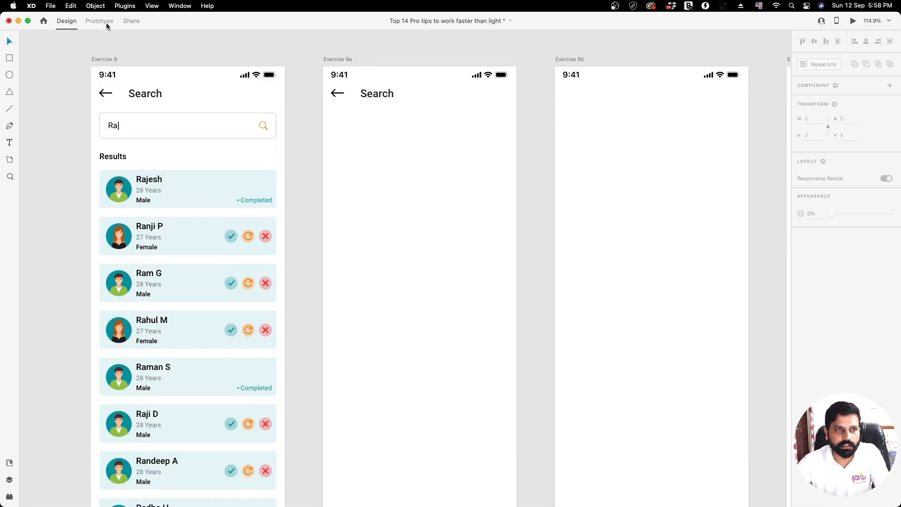
Step: Delete the pasted back arrow and Search title group from Exercise 9a
{"action": "left_click", "coordinate": [364, 95]}
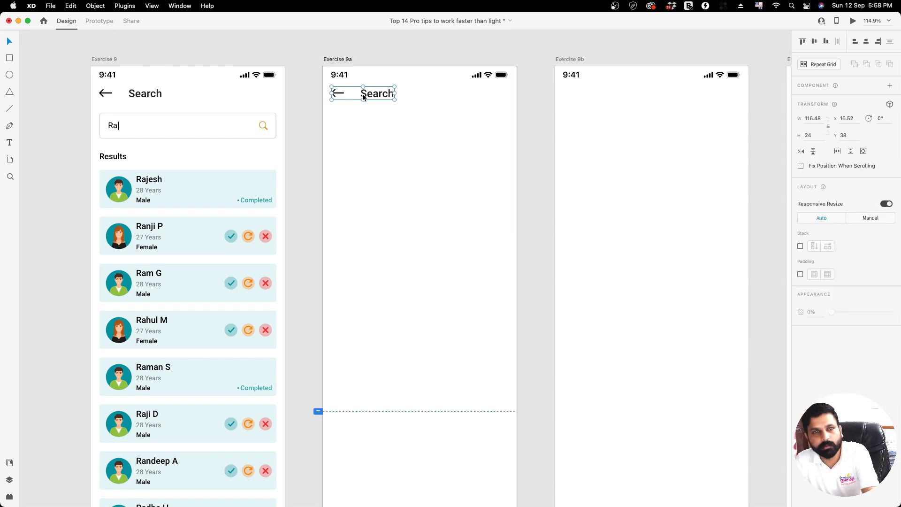
{"action": "key", "text": "Delete"}
Step: In Prototype mode, link the first result card in Exercise 9 to the Exercise 9b artboard
{"action": "left_click", "coordinate": [99, 23]}
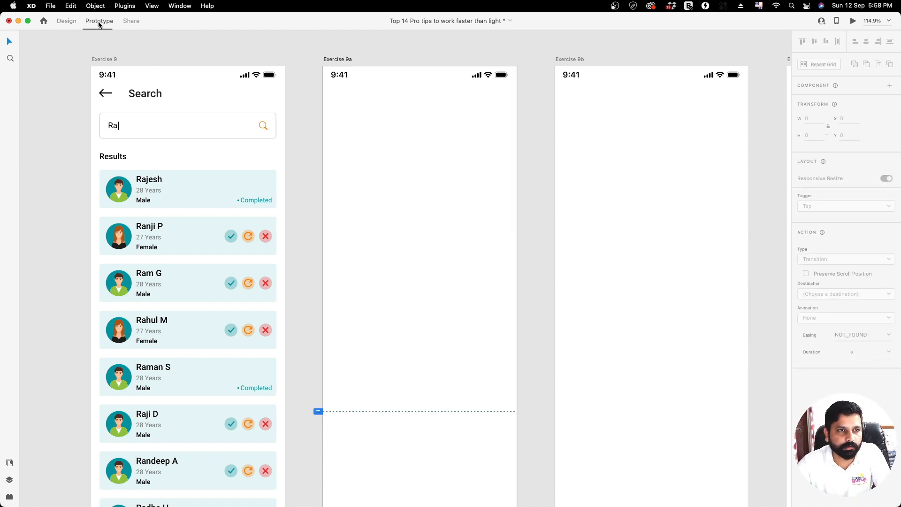
{"action": "left_click", "coordinate": [192, 189]}
{"action": "left_click", "coordinate": [320, 214]}
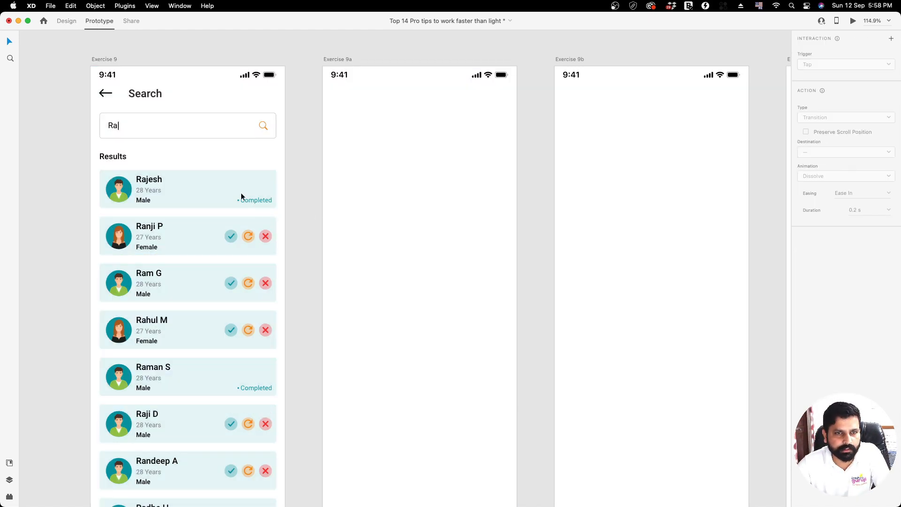
{"action": "left_click", "coordinate": [242, 195]}
{"action": "left_click_drag", "start_coordinate": [278, 189], "coordinate": [563, 222]}
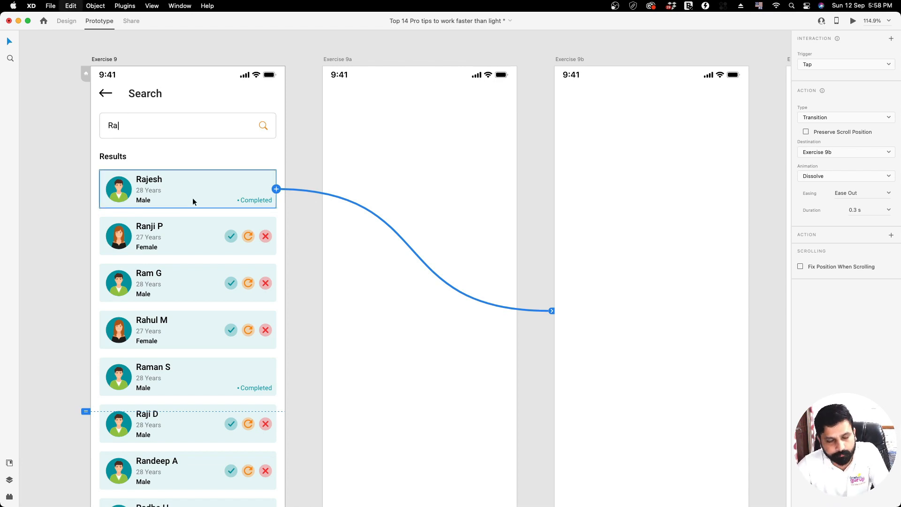
Step: Copy the linked result card from Exercise 9 and paste it with its interaction into Exercise 9a
{"action": "left_click", "coordinate": [330, 59]}
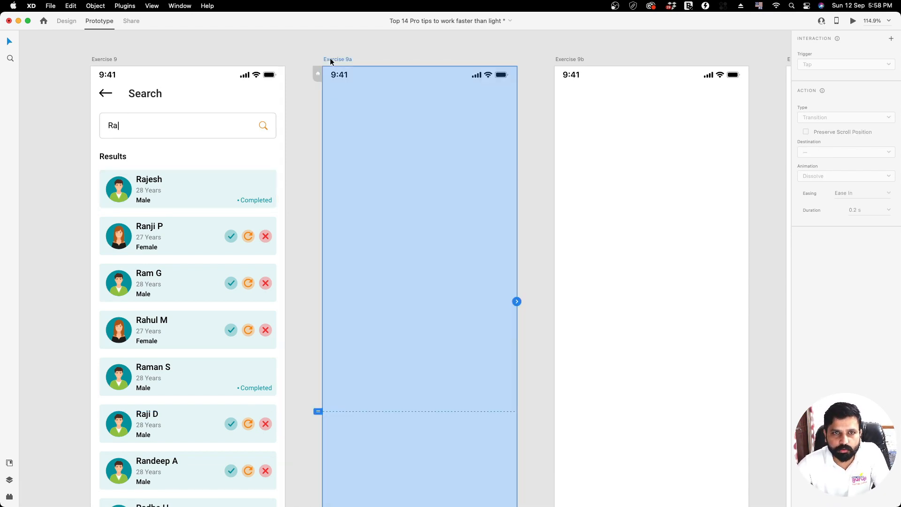
{"action": "key", "text": "super+v"}
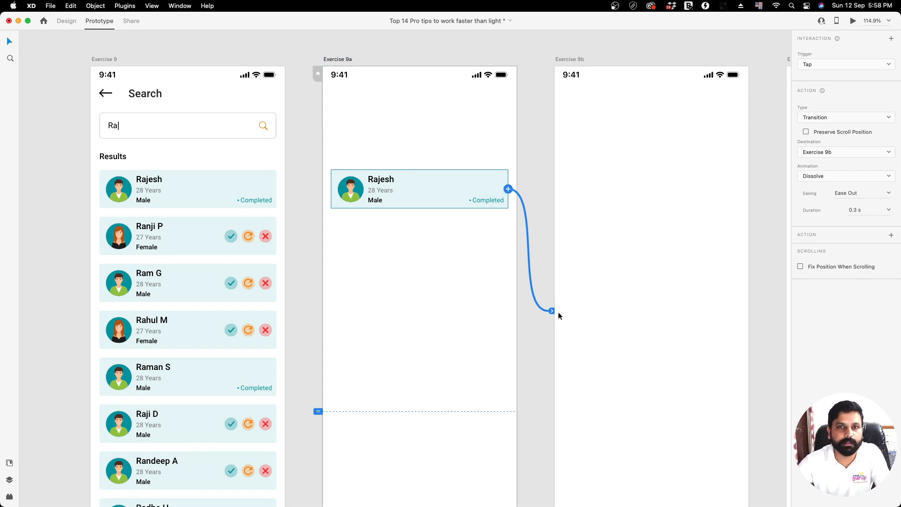
{"action": "scroll", "coordinate": [441, 289], "scroll_direction": "down", "scroll_amount": 2}
{"action": "scroll", "coordinate": [442, 289], "scroll_direction": "down", "scroll_amount": 1}
{"action": "scroll", "coordinate": [440, 289], "scroll_direction": "down", "scroll_amount": 4}
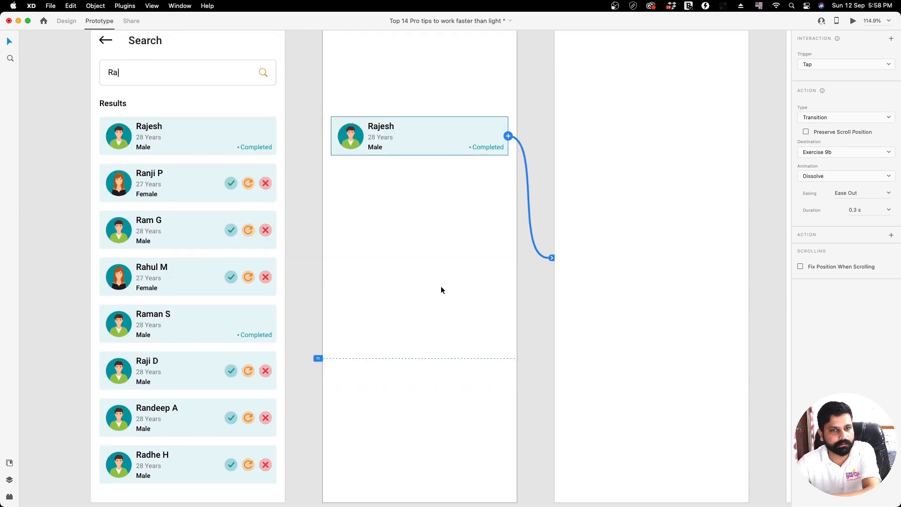
{"action": "scroll", "coordinate": [441, 290], "scroll_direction": "up", "scroll_amount": 1}
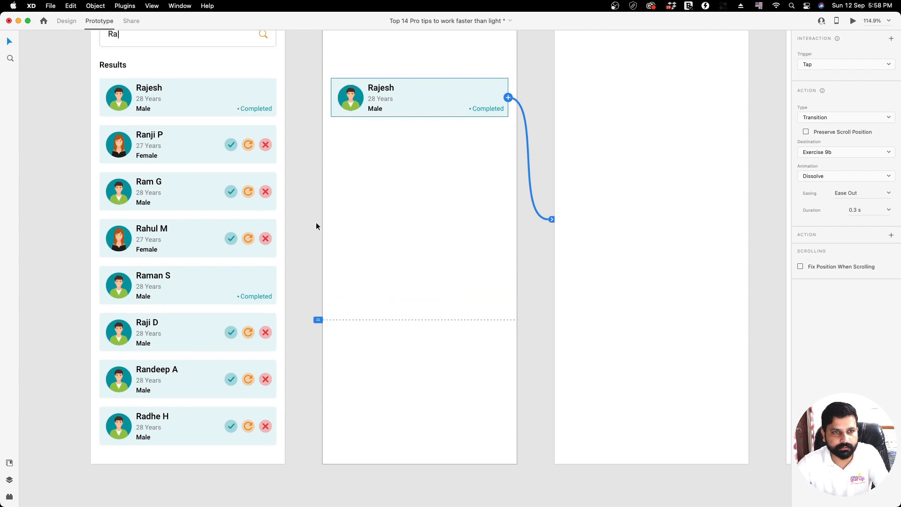
{"action": "scroll", "coordinate": [316, 226], "scroll_direction": "up", "scroll_amount": 4}
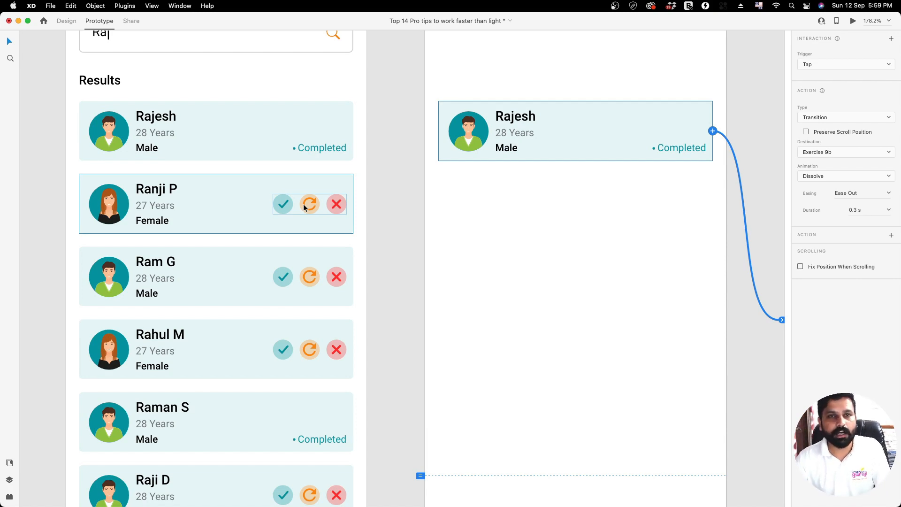
{"action": "scroll", "coordinate": [294, 173], "scroll_direction": "down", "scroll_amount": 5}
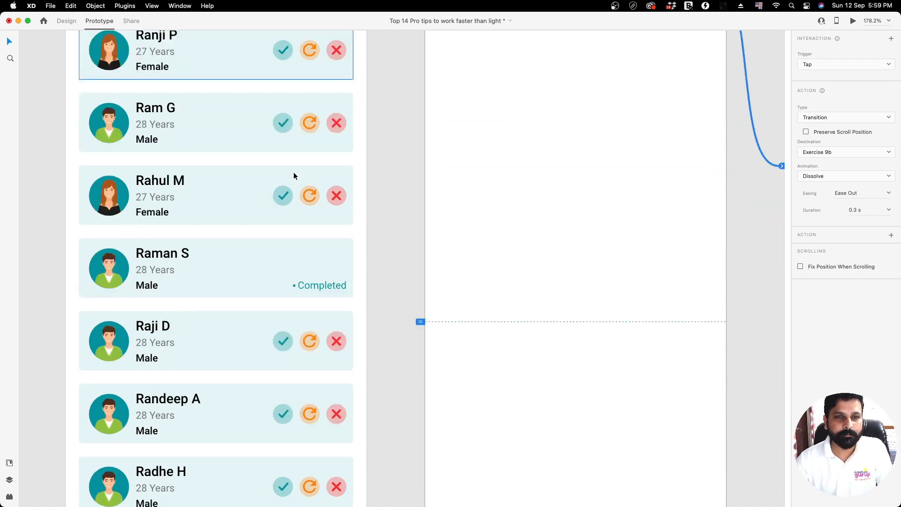
{"action": "scroll", "coordinate": [295, 174], "scroll_direction": "down", "scroll_amount": 5}
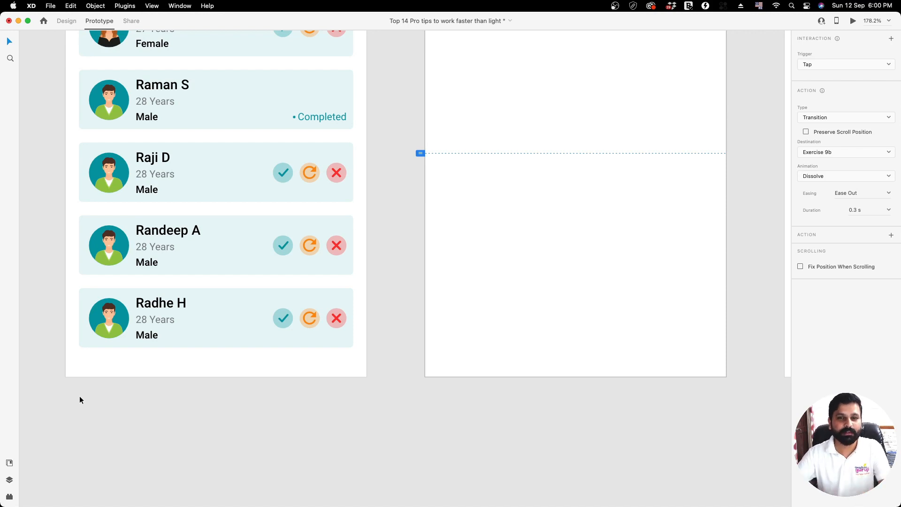
{"action": "scroll", "coordinate": [79, 396], "scroll_direction": "up", "scroll_amount": 4}
Step: In Design mode, group the check icon and Done label on the Exercise 10 button and turn the group into a stack
{"action": "scroll", "coordinate": [192, 270], "scroll_direction": "down", "scroll_amount": 6}
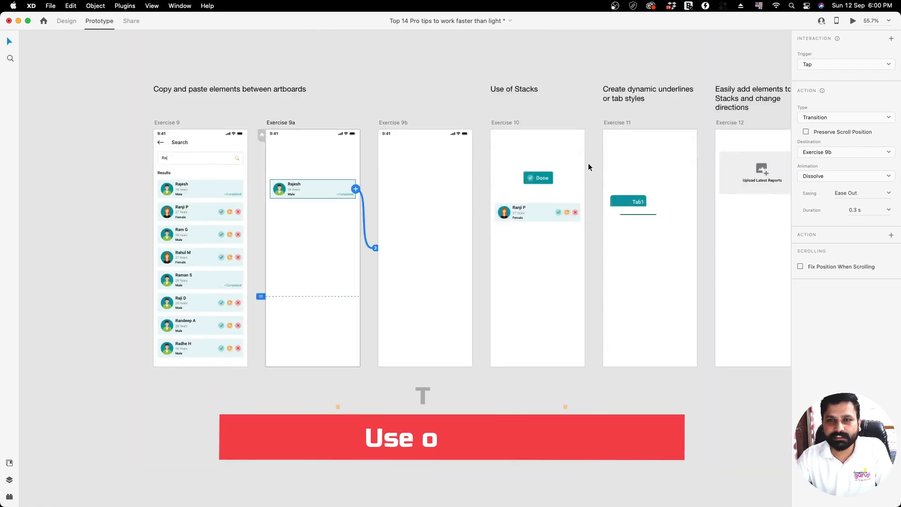
{"action": "scroll", "coordinate": [589, 166], "scroll_direction": "up", "scroll_amount": 6}
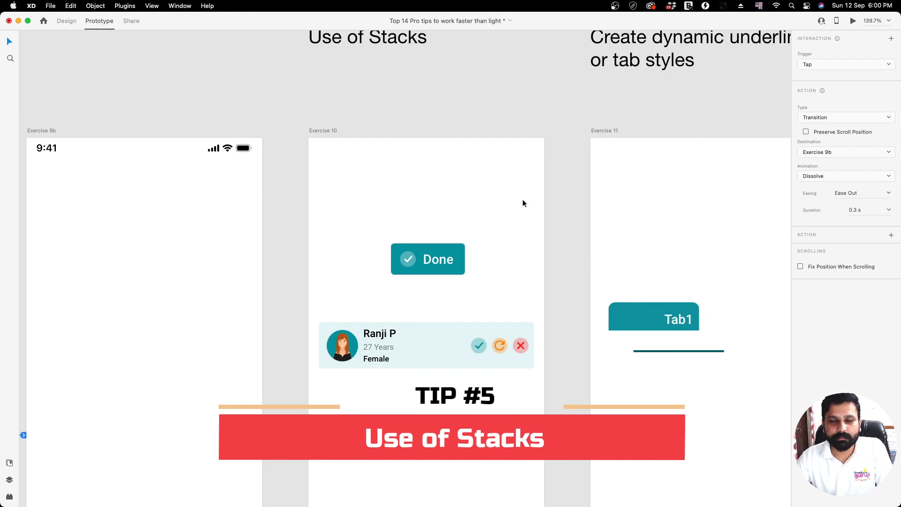
{"action": "scroll", "coordinate": [383, 348], "scroll_direction": "up", "scroll_amount": 5}
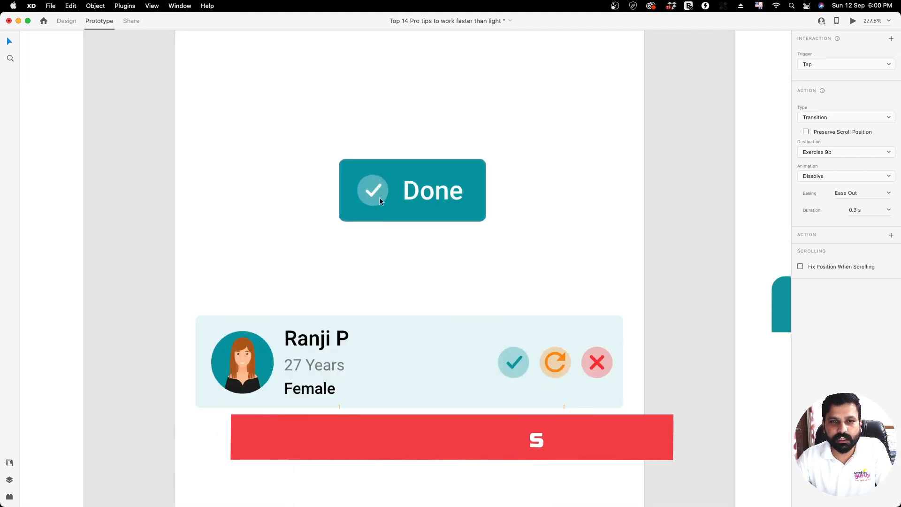
{"action": "left_click", "coordinate": [380, 197]}
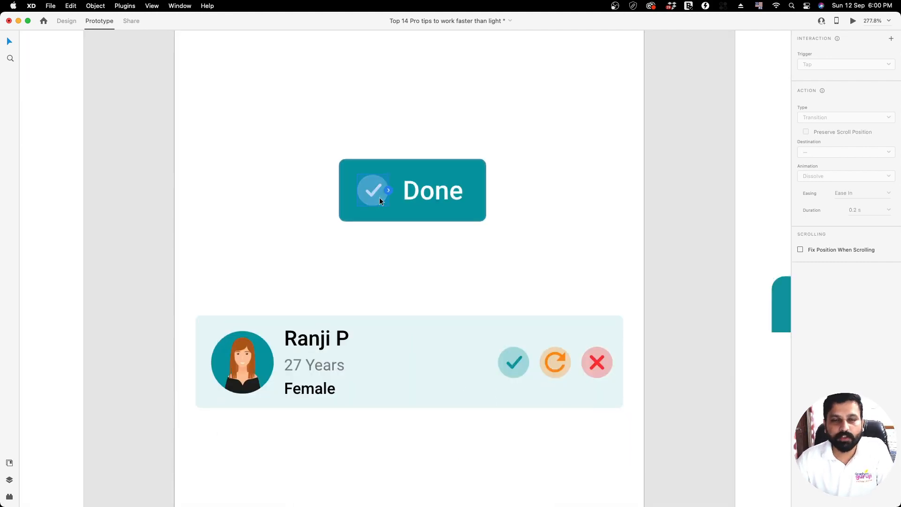
{"action": "left_click", "coordinate": [65, 21]}
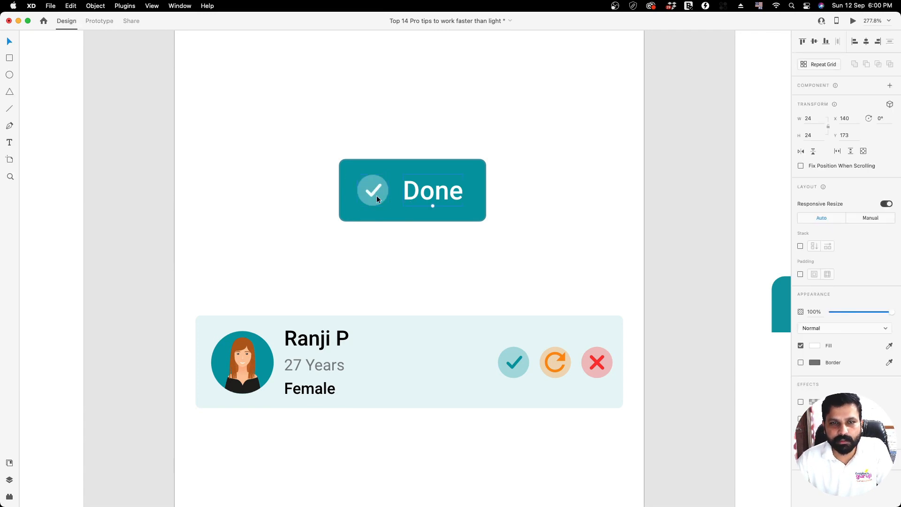
{"action": "left_click", "coordinate": [422, 194], "text": "shift"}
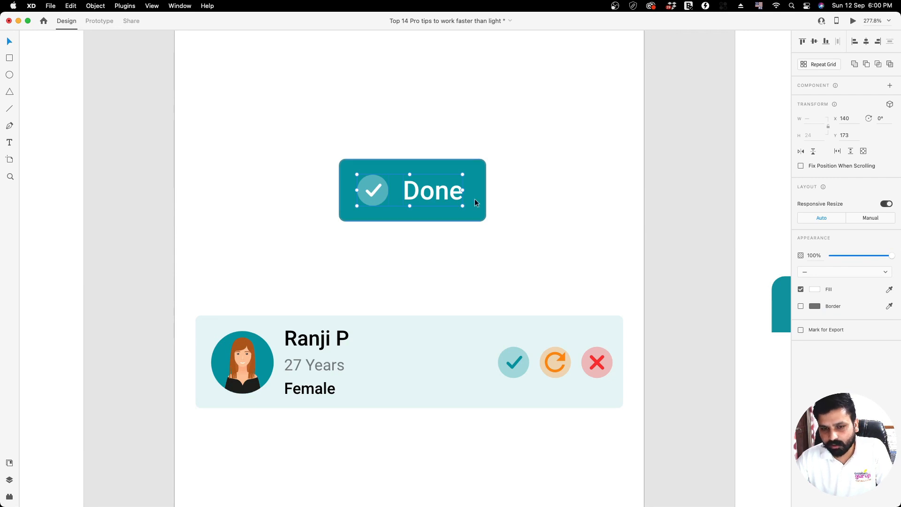
{"action": "key", "text": "super+g"}
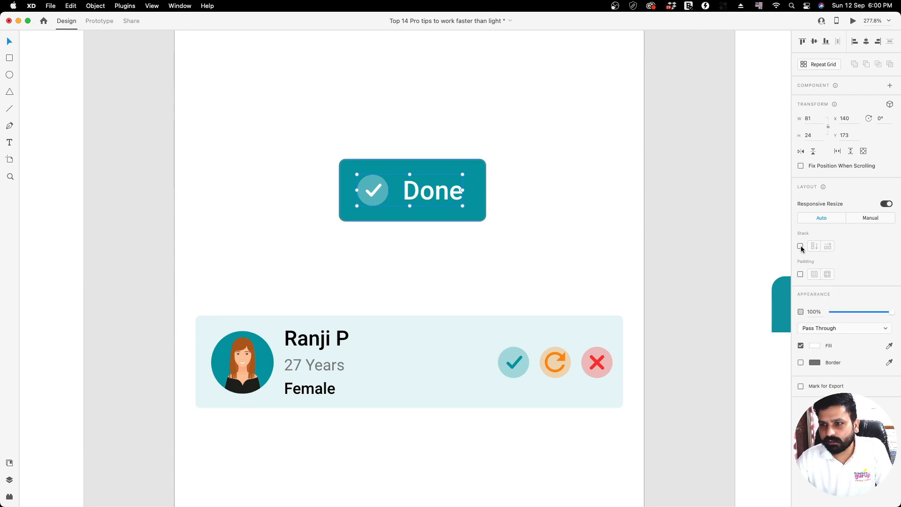
{"action": "left_click", "coordinate": [800, 245]}
Step: Try the vertical direction on the check icon and Done label stack, and switch it back to horizontal
{"action": "double_click", "coordinate": [439, 192]}
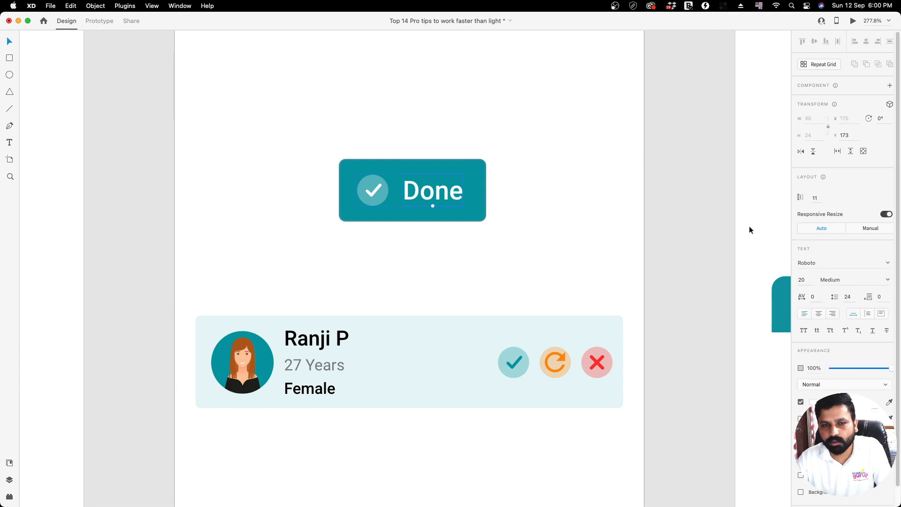
{"action": "left_click", "coordinate": [609, 236]}
{"action": "left_click", "coordinate": [447, 191]}
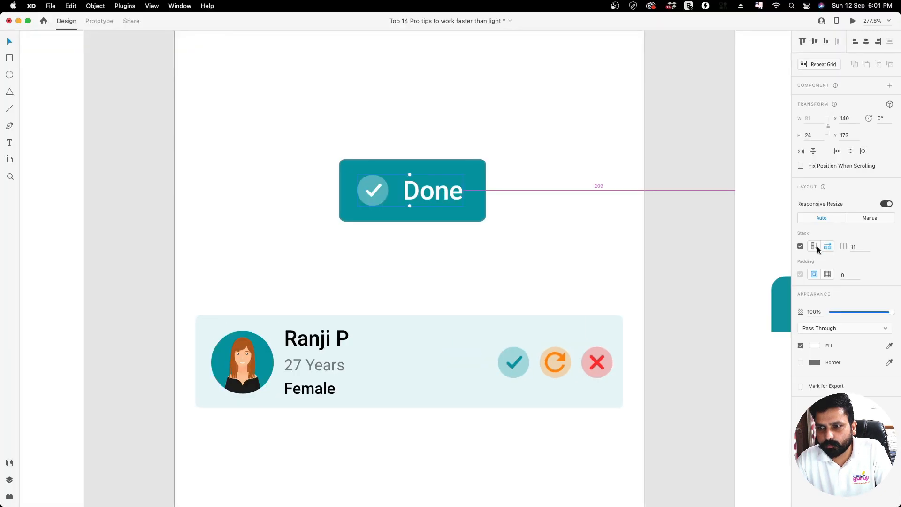
{"action": "left_click", "coordinate": [815, 247]}
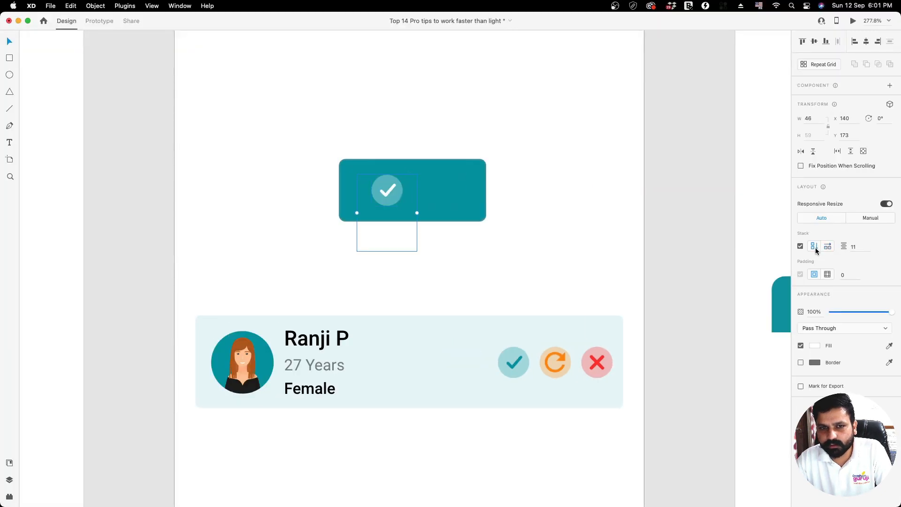
{"action": "left_click", "coordinate": [828, 247]}
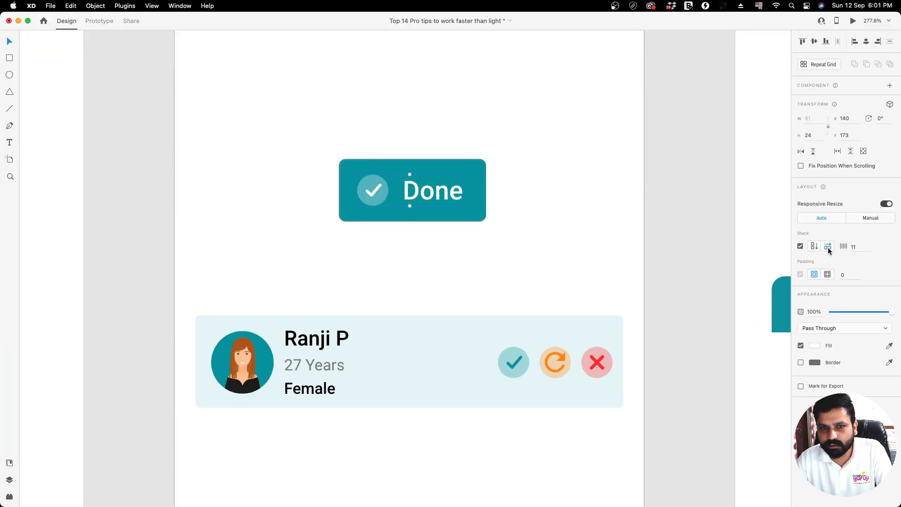
{"action": "scroll", "coordinate": [376, 200], "scroll_direction": "down", "scroll_amount": 1}
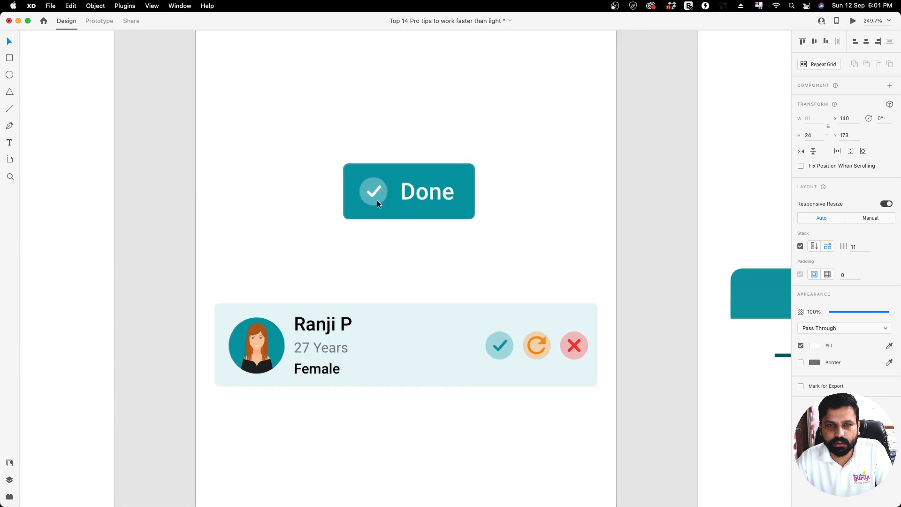
{"action": "scroll", "coordinate": [377, 200], "scroll_direction": "up", "scroll_amount": 3}
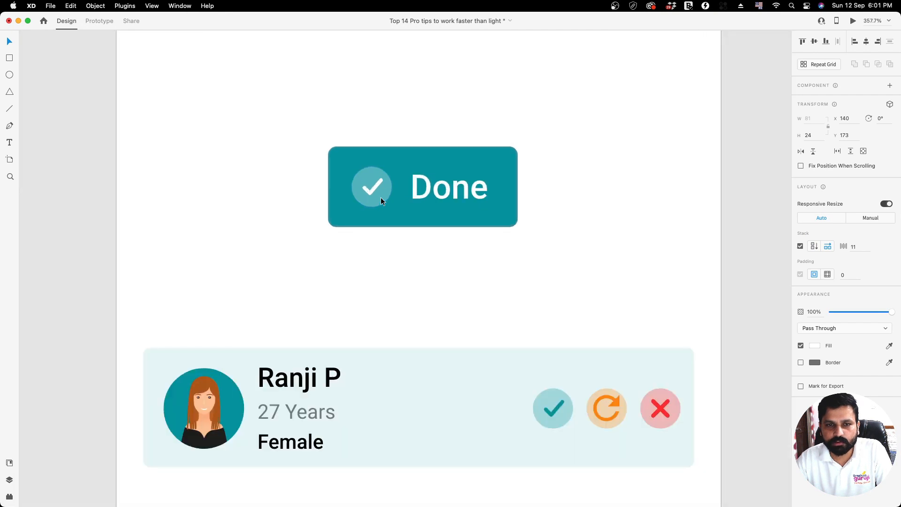
Step: Move the Done label ahead of the check icon within the stack on the Exercise 10 button
{"action": "double_click", "coordinate": [448, 190]}
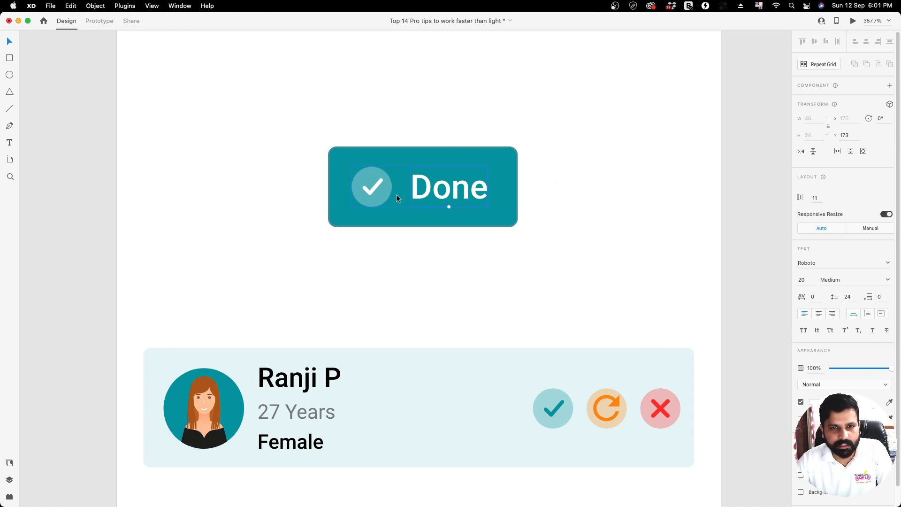
{"action": "mouse_move", "coordinate": [394, 194]}
{"action": "left_mouse_down"}
{"action": "mouse_move", "coordinate": [426, 194]}
{"action": "mouse_move", "coordinate": [405, 194]}
{"action": "left_mouse_up"}
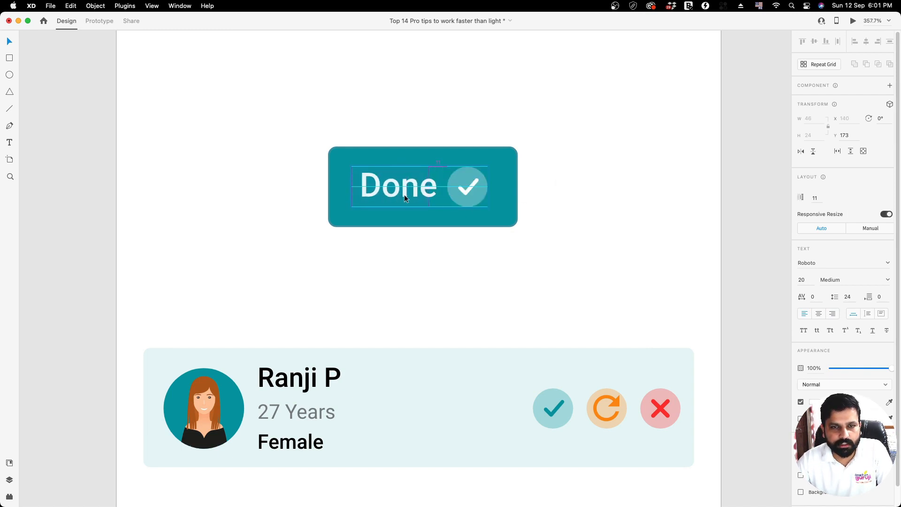
{"action": "left_click", "coordinate": [476, 189]}
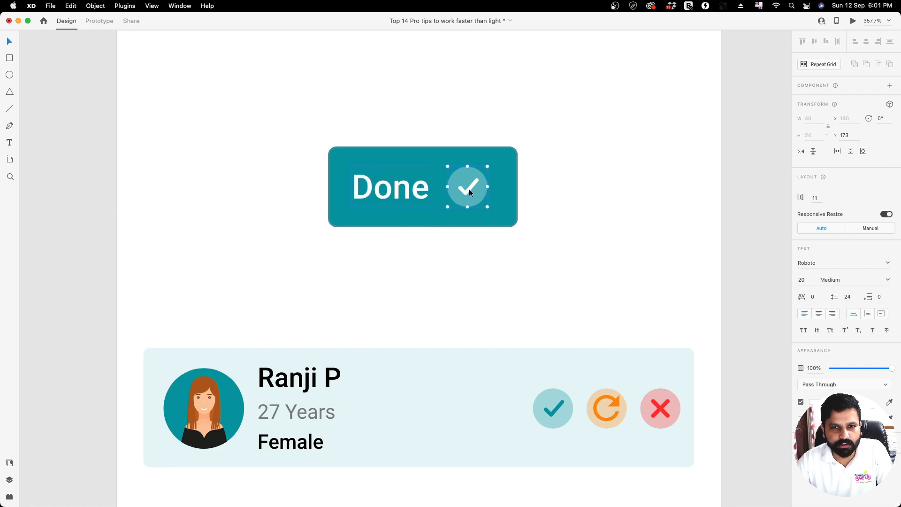
{"action": "left_click_drag", "start_coordinate": [469, 189], "coordinate": [393, 189]}
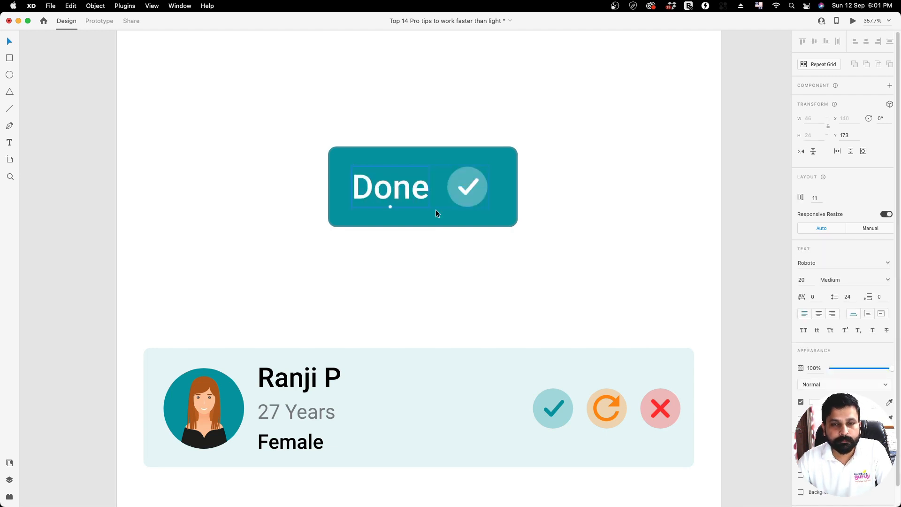
{"action": "scroll", "coordinate": [497, 250], "scroll_direction": "down", "scroll_amount": 2}
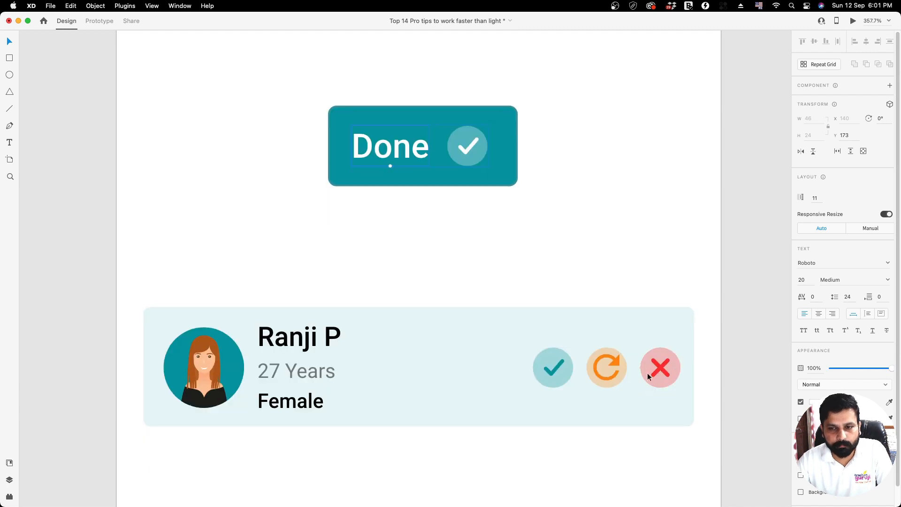
{"action": "scroll", "coordinate": [416, 265], "scroll_direction": "up", "scroll_amount": 2}
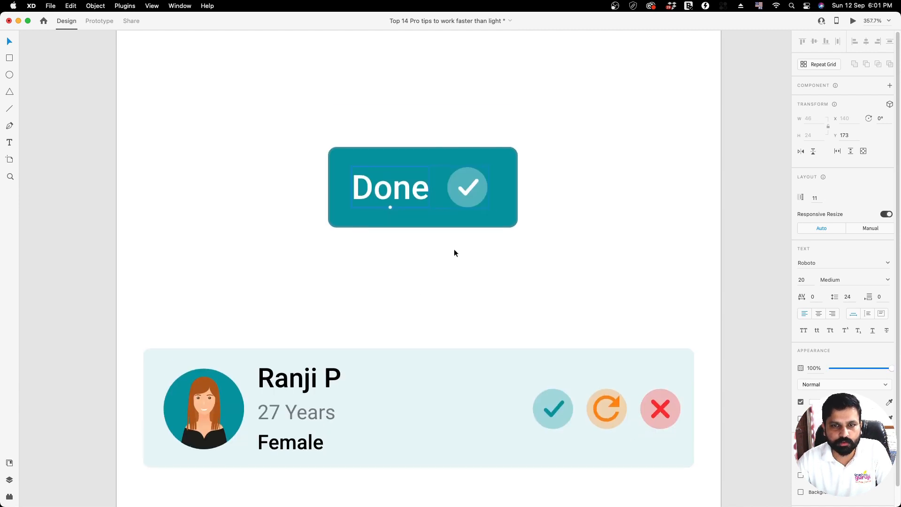
Step: Centre the icon-and-label stack horizontally on the button's background rectangle
{"action": "left_click", "coordinate": [483, 190]}
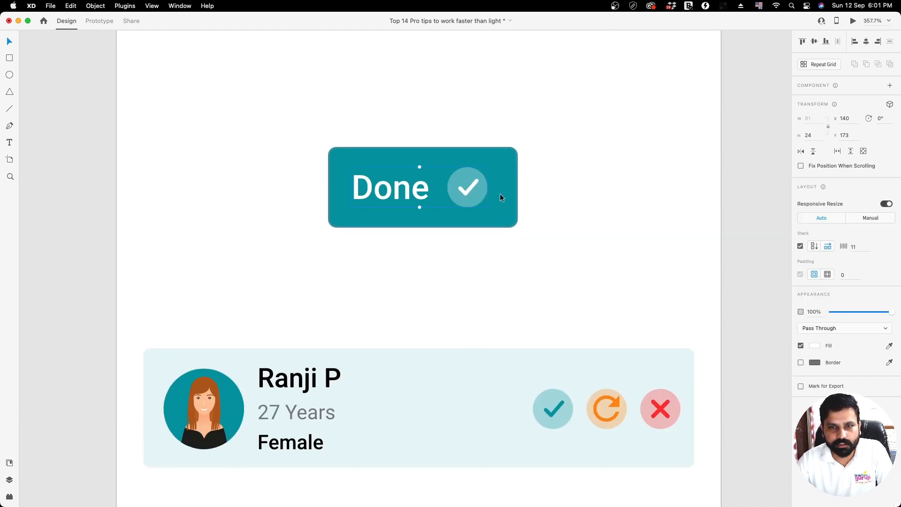
{"action": "left_click", "coordinate": [557, 198]}
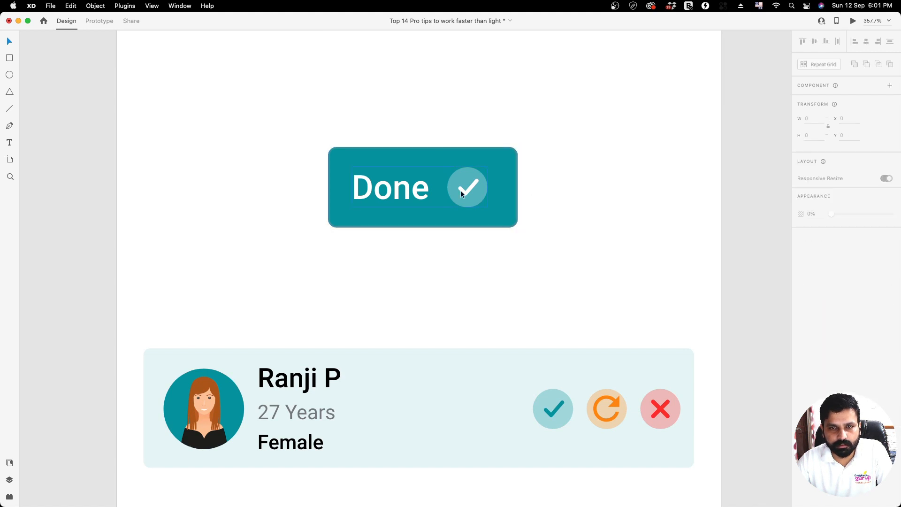
{"action": "left_click", "coordinate": [470, 193]}
{"action": "left_click", "coordinate": [498, 195], "text": "shift"}
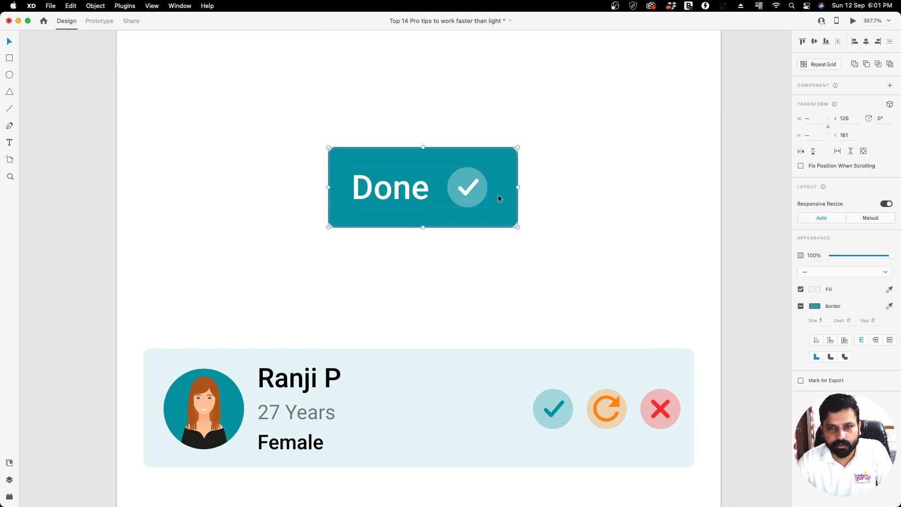
{"action": "left_click", "coordinate": [866, 41]}
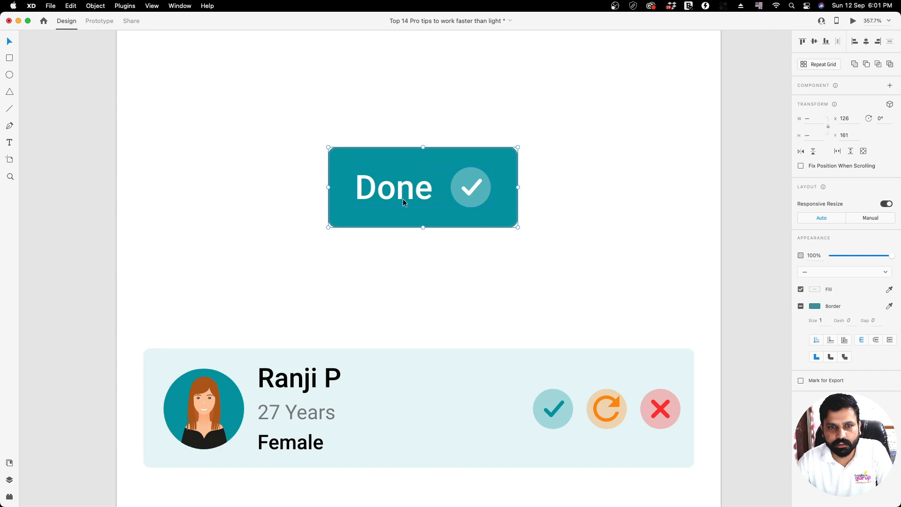
{"action": "left_click", "coordinate": [470, 280]}
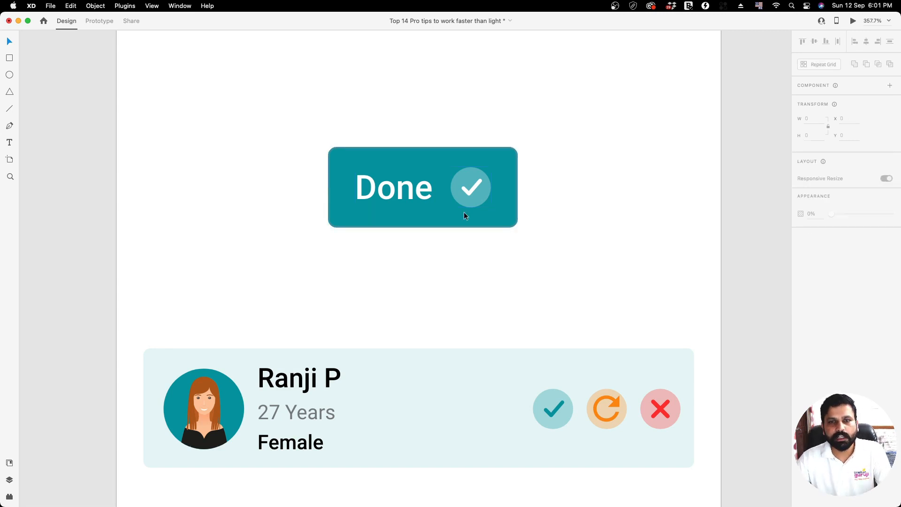
Step: Reorder the stack so the check icon comes before the Done label again
{"action": "double_click", "coordinate": [483, 195]}
{"action": "left_click_drag", "start_coordinate": [446, 200], "coordinate": [417, 194]}
{"action": "left_click", "coordinate": [449, 261]}
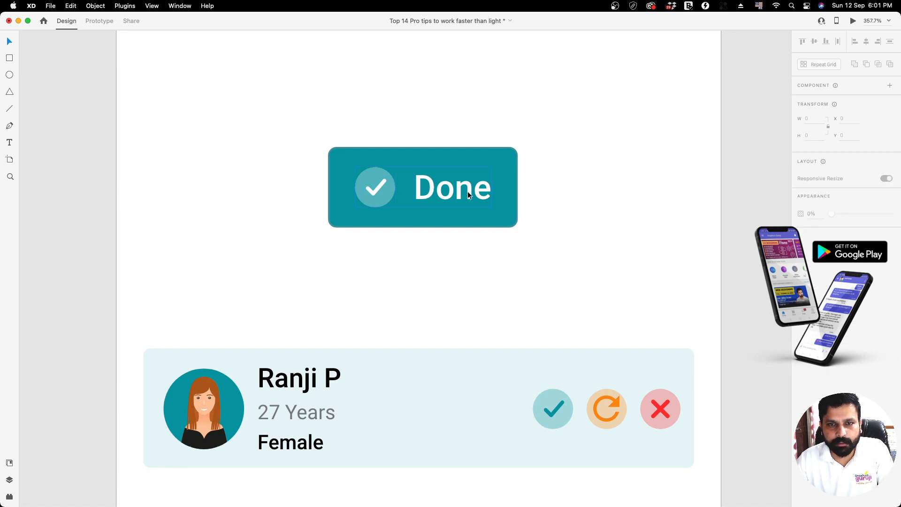
Step: Group the icon-and-label stack with the button's background and turn on padding with a separate value for each edge
{"action": "left_click", "coordinate": [482, 195]}
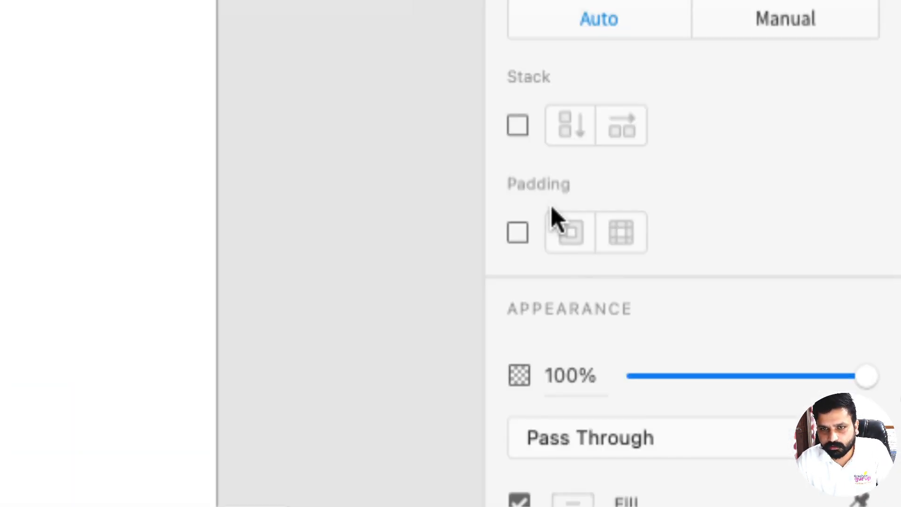
{"action": "left_click", "coordinate": [741, 265]}
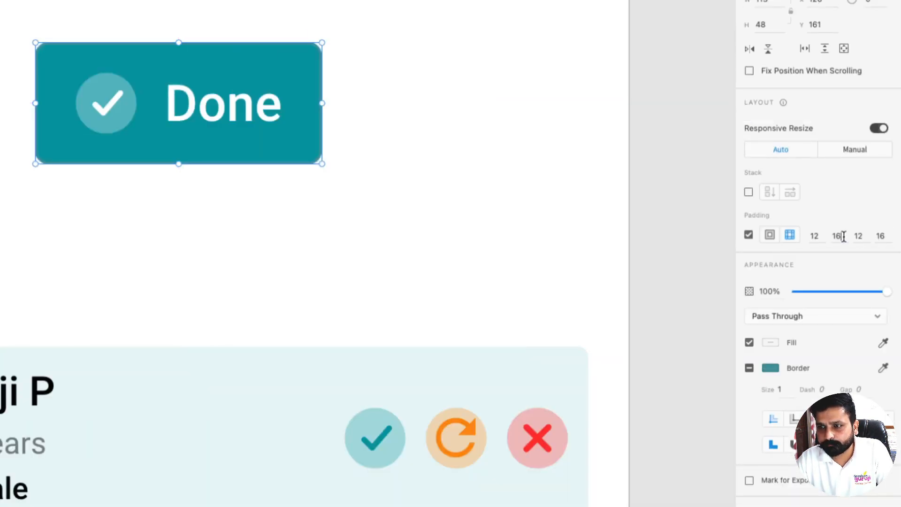
{"action": "left_click", "coordinate": [783, 243]}
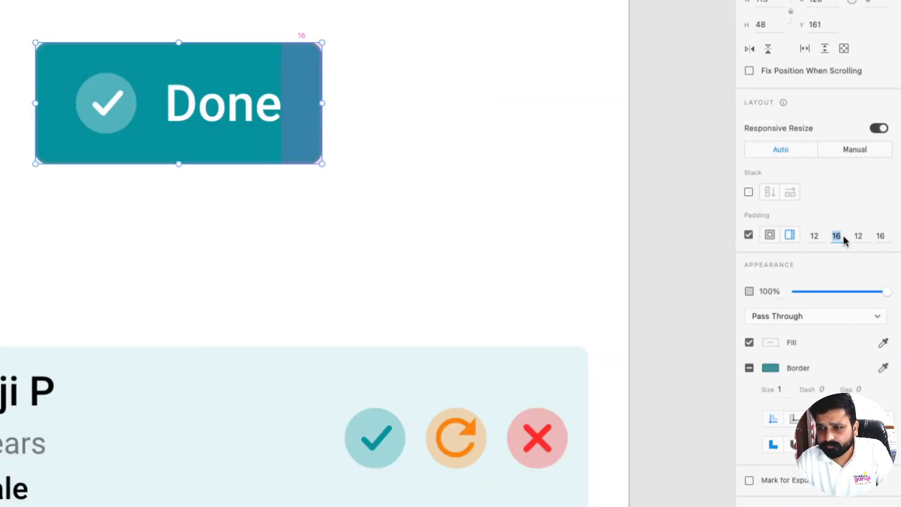
{"action": "left_click", "coordinate": [817, 235]}
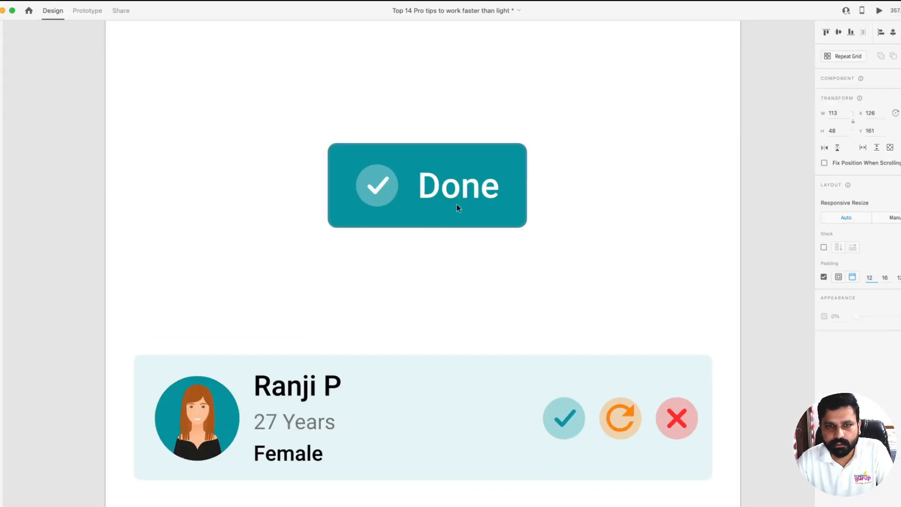
Step: Change the button's Done label text to Download
{"action": "left_click", "coordinate": [446, 195]}
{"action": "double_click", "coordinate": [446, 195]}
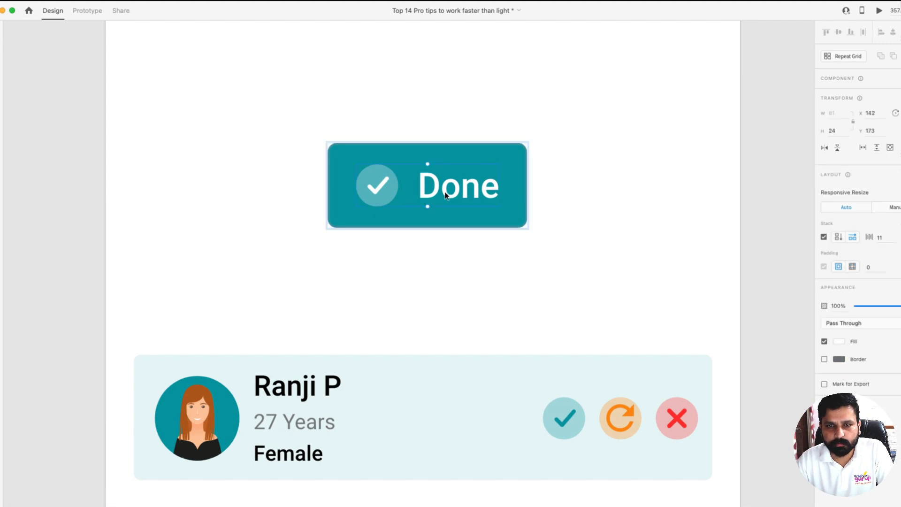
{"action": "double_click", "coordinate": [446, 195]}
{"action": "double_click", "coordinate": [446, 195]}
{"action": "key", "text": "Escape"}
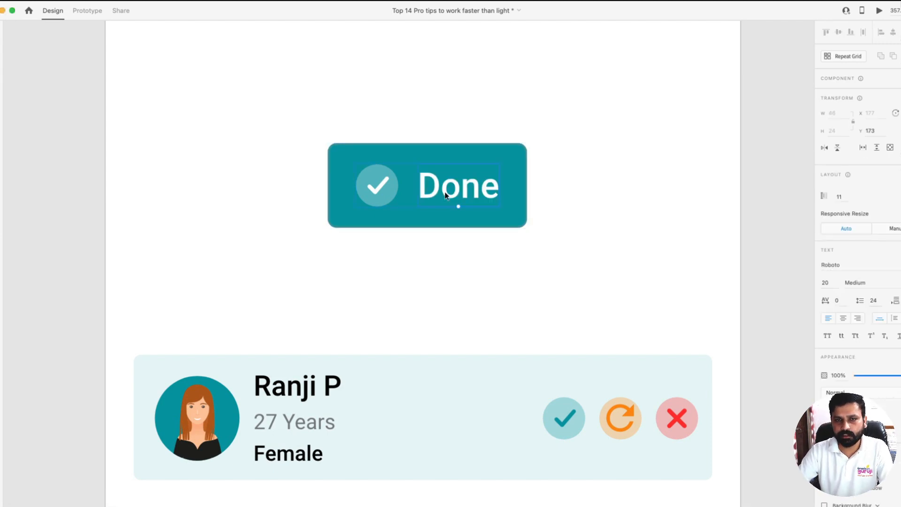
{"action": "double_click", "coordinate": [446, 195]}
{"action": "type", "text": "Down"}
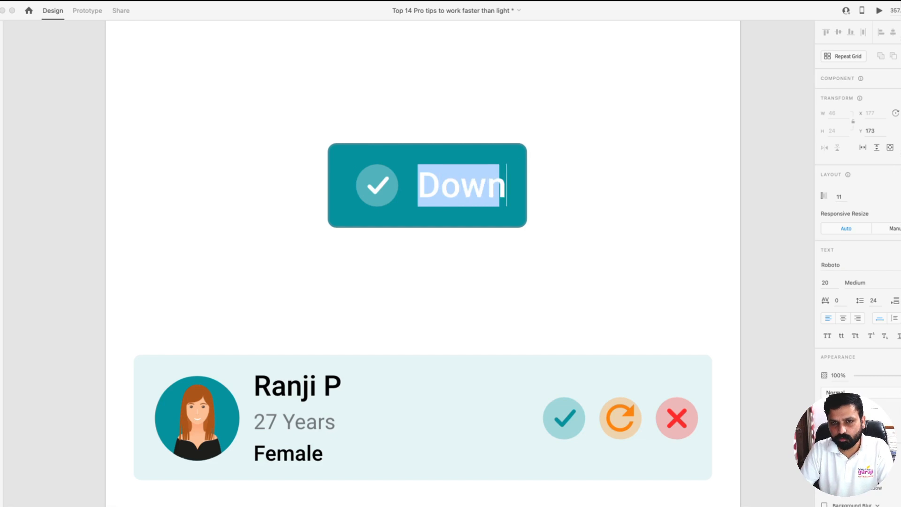
{"action": "type", "text": "Download"}
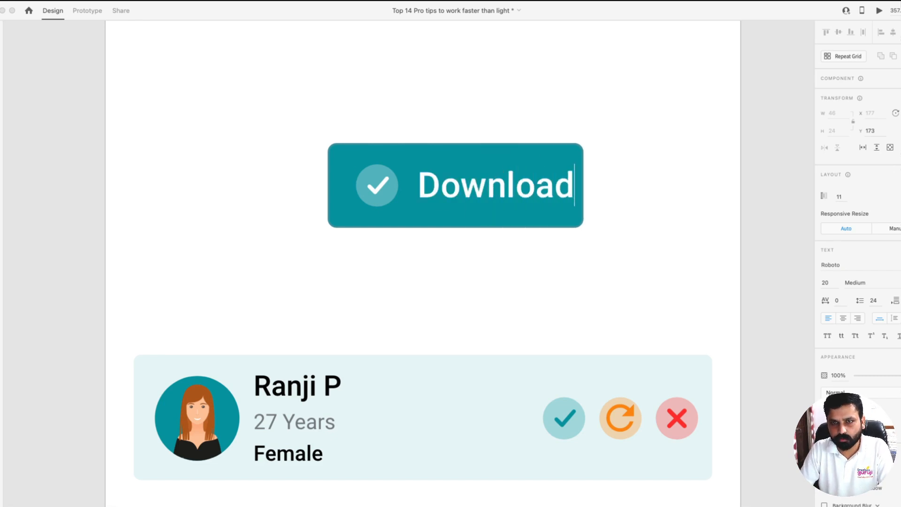
{"action": "key", "text": "Escape"}
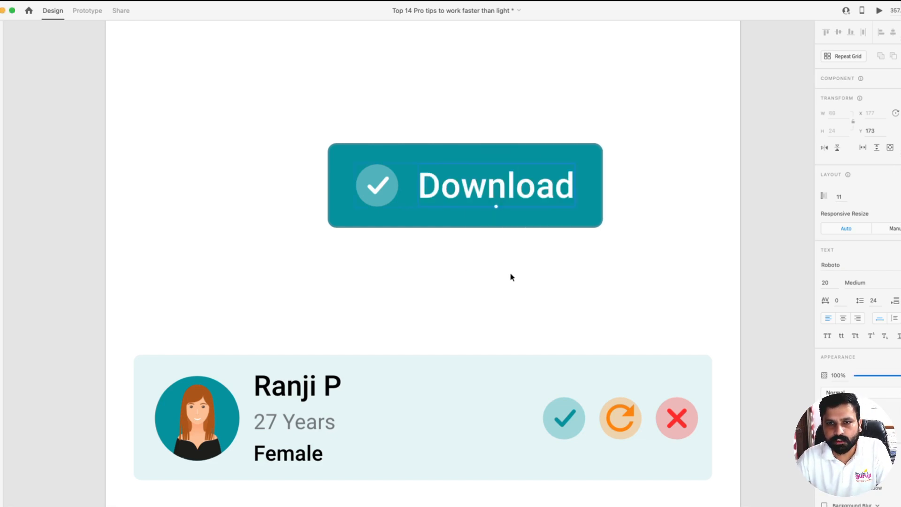
Step: Try the short label text 1 on the padded button and undo the text change
{"action": "left_click", "coordinate": [584, 160]}
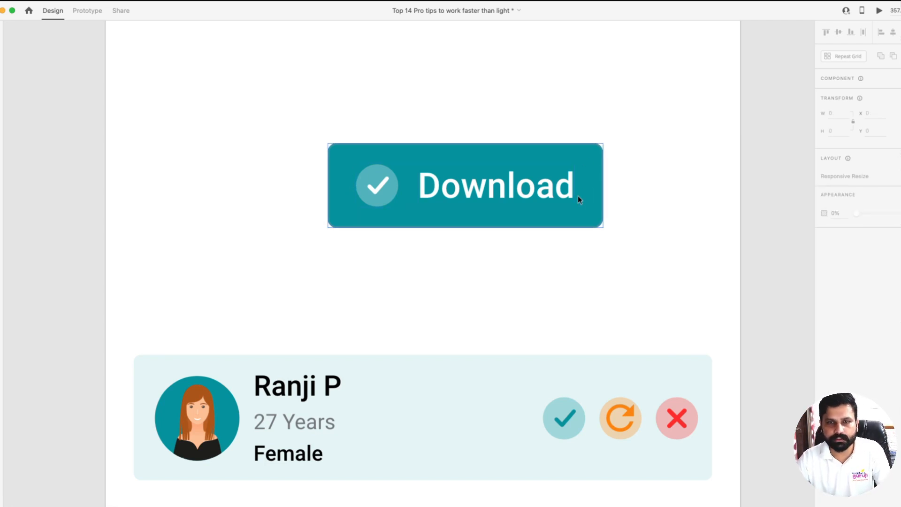
{"action": "double_click", "coordinate": [486, 197]}
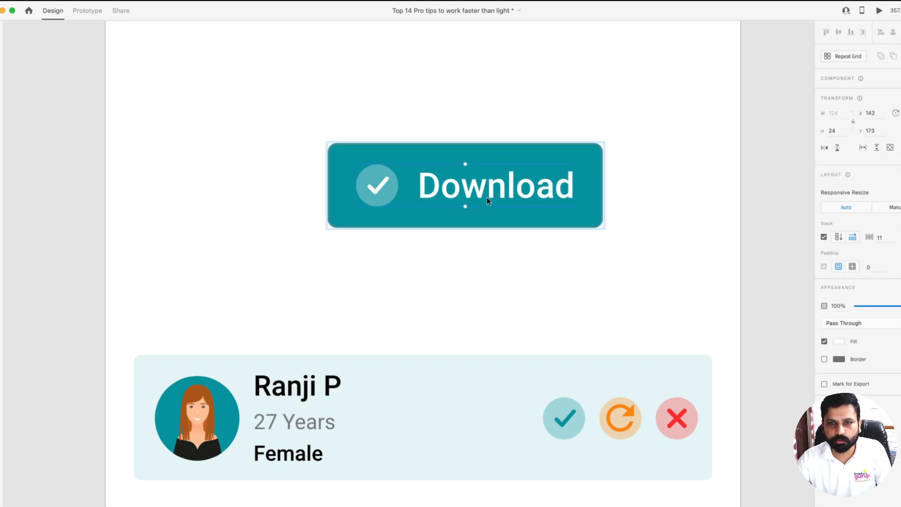
{"action": "double_click", "coordinate": [487, 197]}
{"action": "type", "text": "1"}
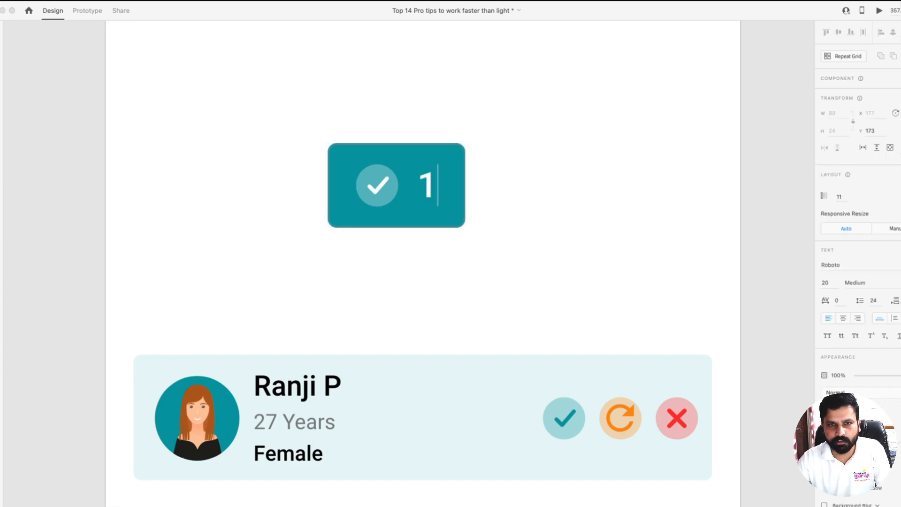
{"action": "left_click", "coordinate": [441, 283]}
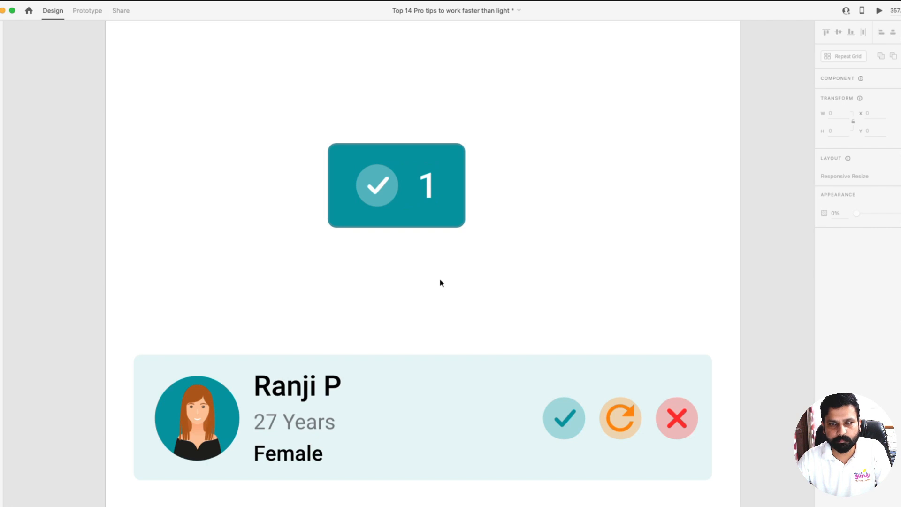
{"action": "key", "text": "super+z"}
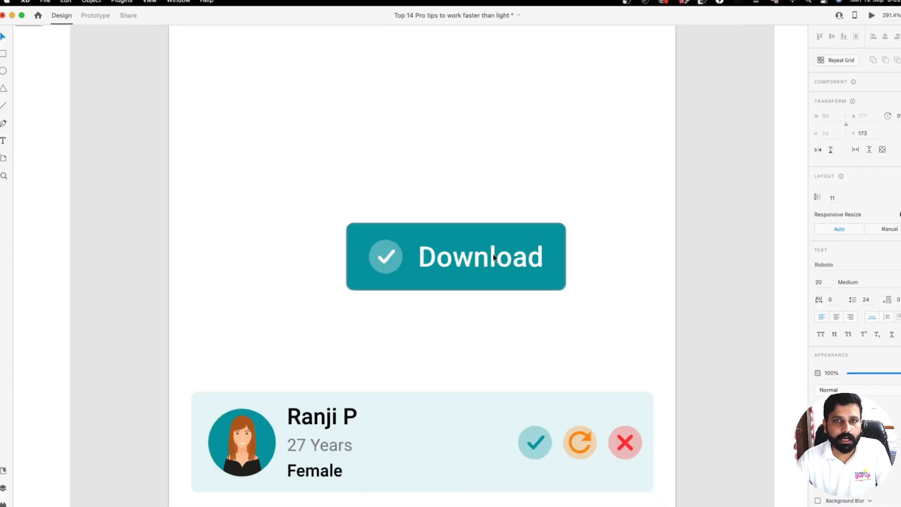
Step: Hide the circular background, Rectangle 380, inside the button's Done icon group, and show it again
{"action": "left_click", "coordinate": [3, 488]}
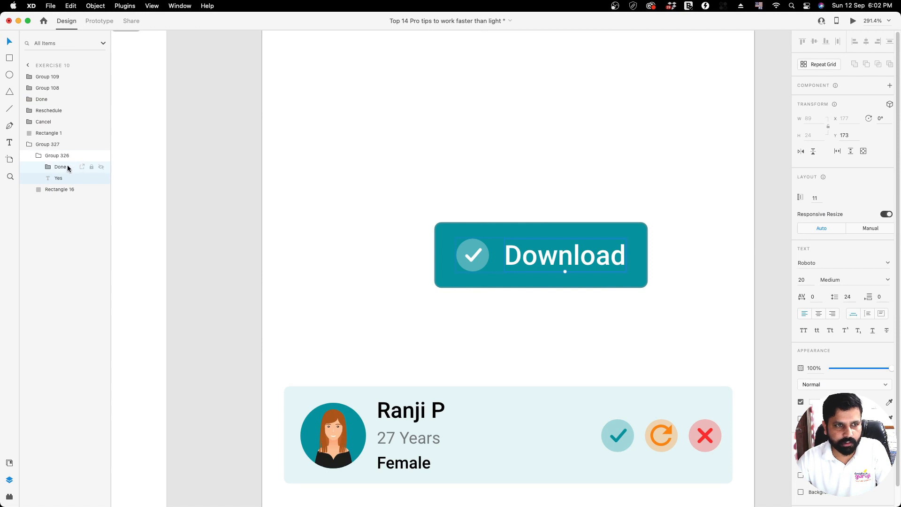
{"action": "left_click", "coordinate": [49, 167]}
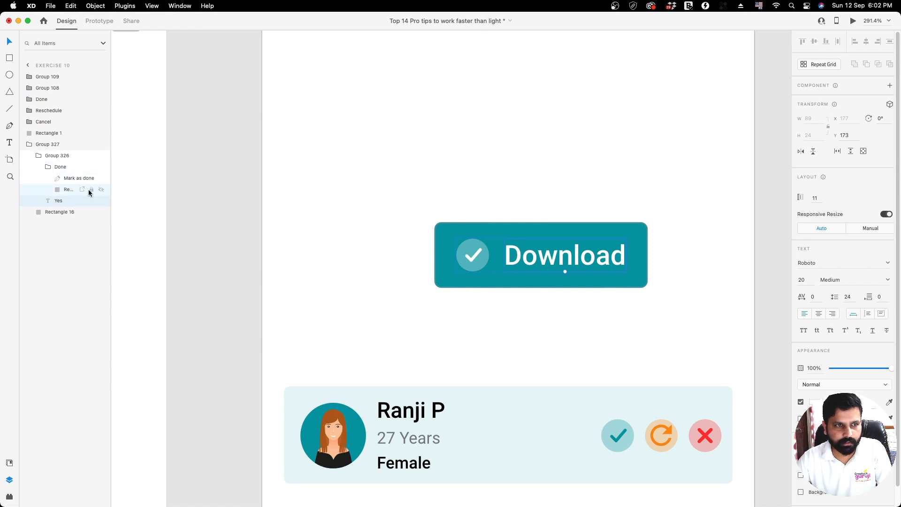
{"action": "double_click", "coordinate": [468, 256]}
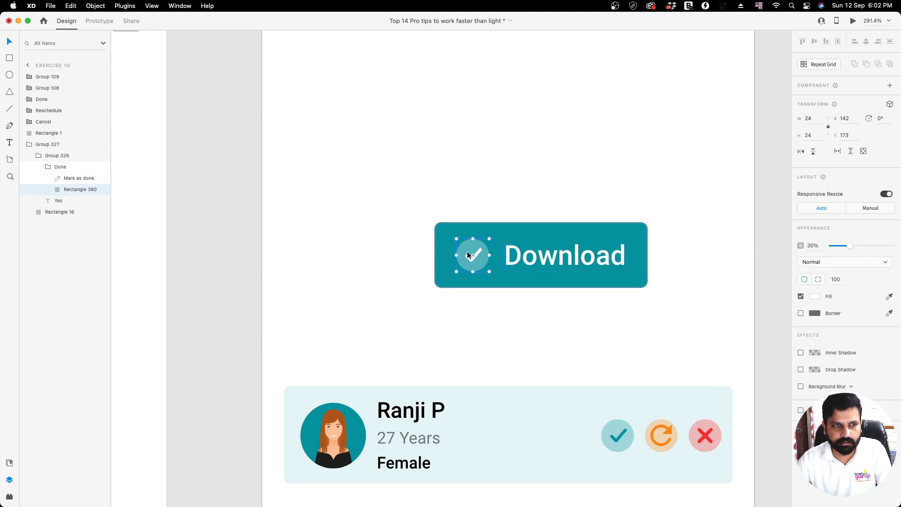
{"action": "left_click", "coordinate": [101, 190]}
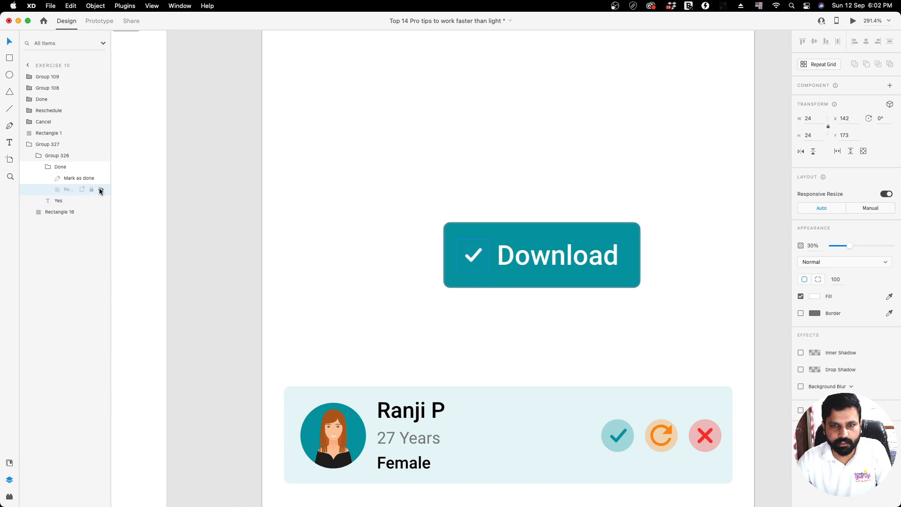
{"action": "left_click", "coordinate": [100, 190]}
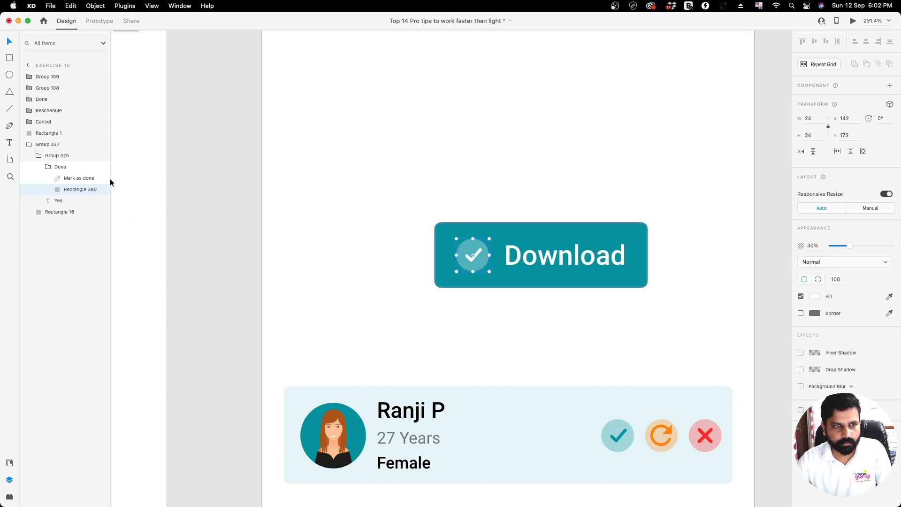
Step: Hide the whole Done icon group in the Download button, show it again, and clear the selection
{"action": "left_click", "coordinate": [101, 167]}
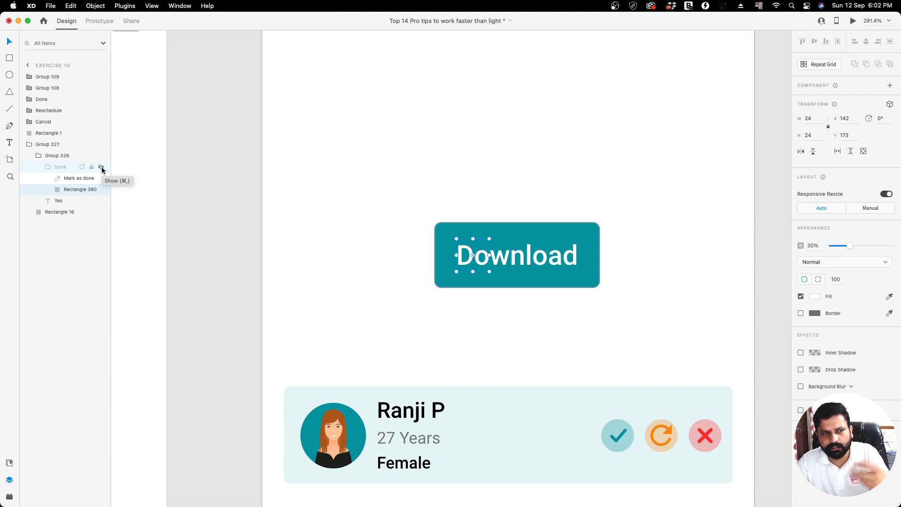
{"action": "left_click", "coordinate": [102, 168]}
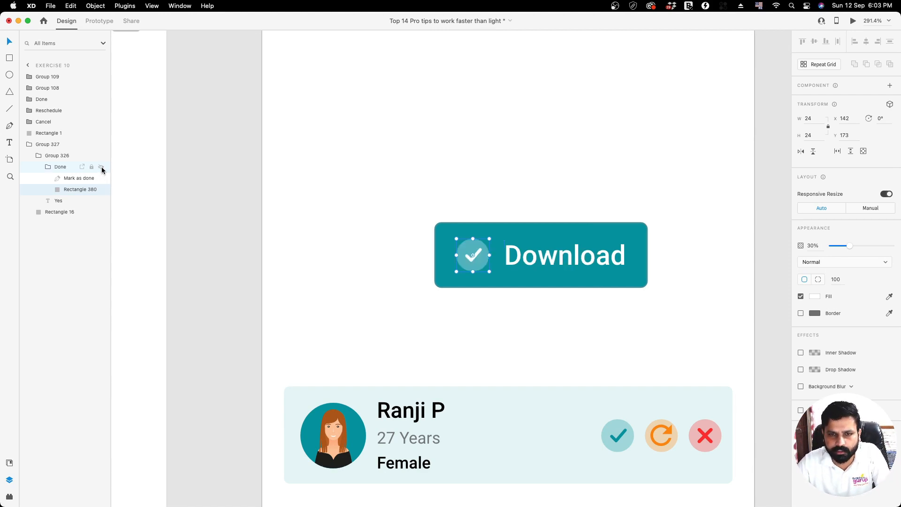
{"action": "left_click", "coordinate": [509, 308]}
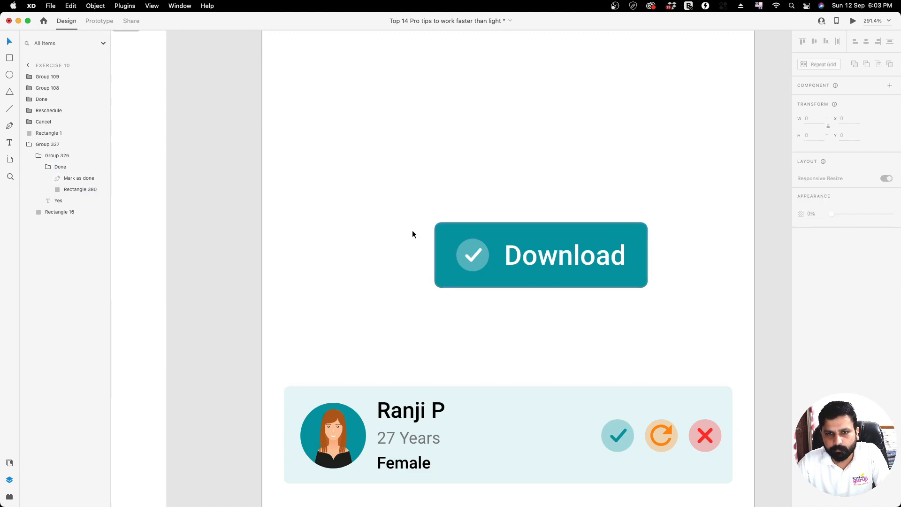
{"action": "scroll", "coordinate": [412, 230], "scroll_direction": "down", "scroll_amount": 5}
{"action": "scroll", "coordinate": [448, 256], "scroll_direction": "down", "scroll_amount": 2}
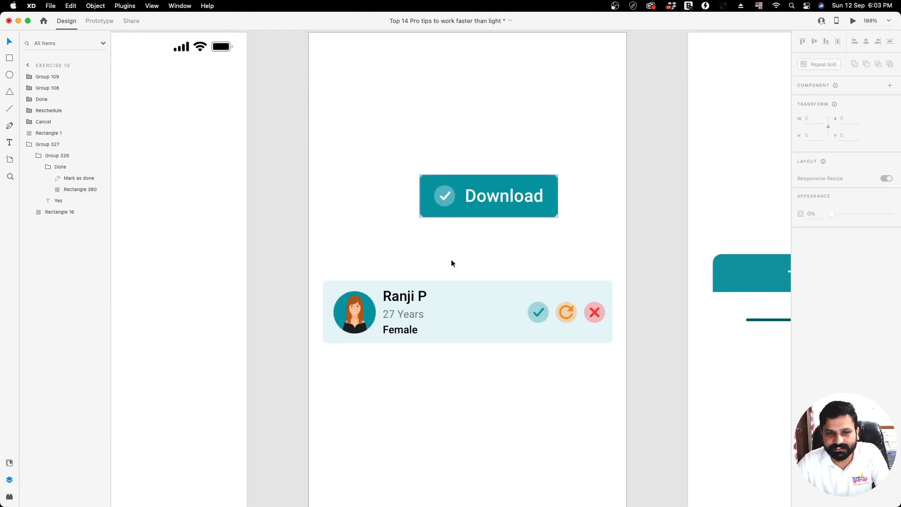
Step: Try moving the profile card's Done icon freely, away from the other action icons, and undo the moves
{"action": "scroll", "coordinate": [472, 336], "scroll_direction": "up", "scroll_amount": 2}
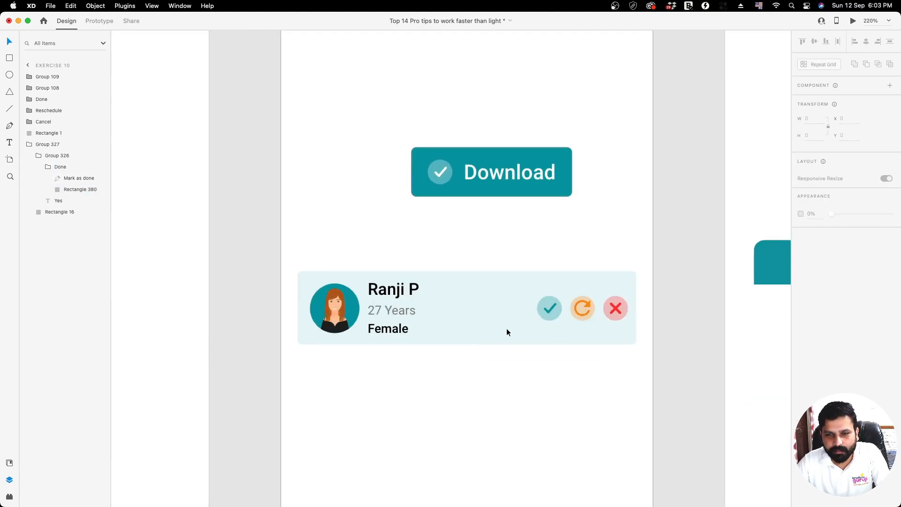
{"action": "double_click", "coordinate": [557, 317]}
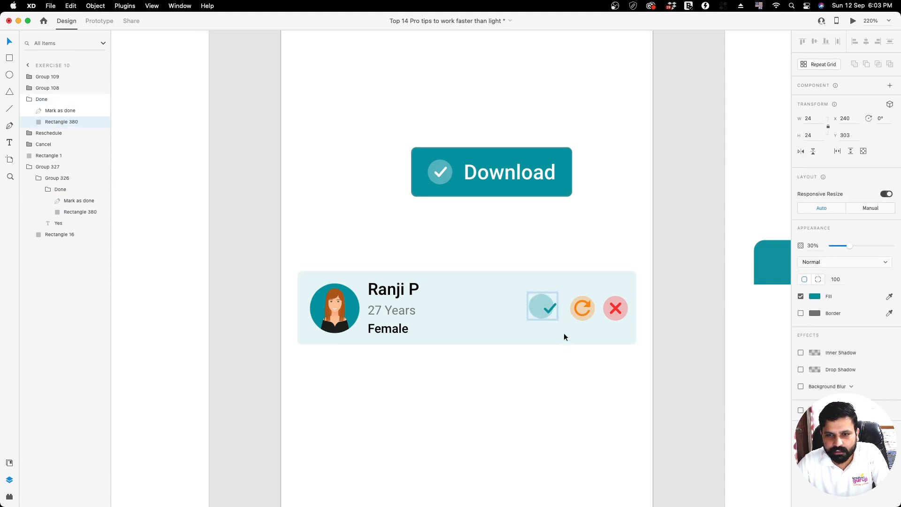
{"action": "left_click_drag", "start_coordinate": [556, 318], "coordinate": [521, 310]}
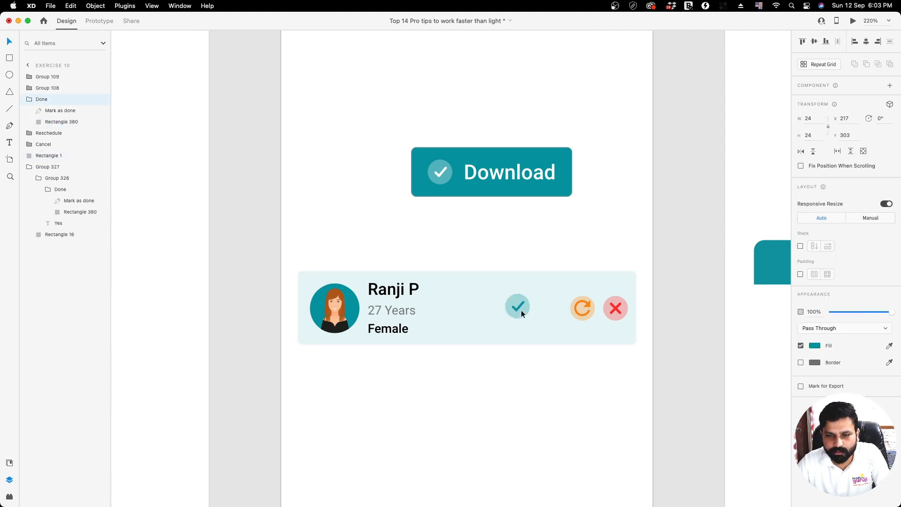
{"action": "key", "text": "super+z"}
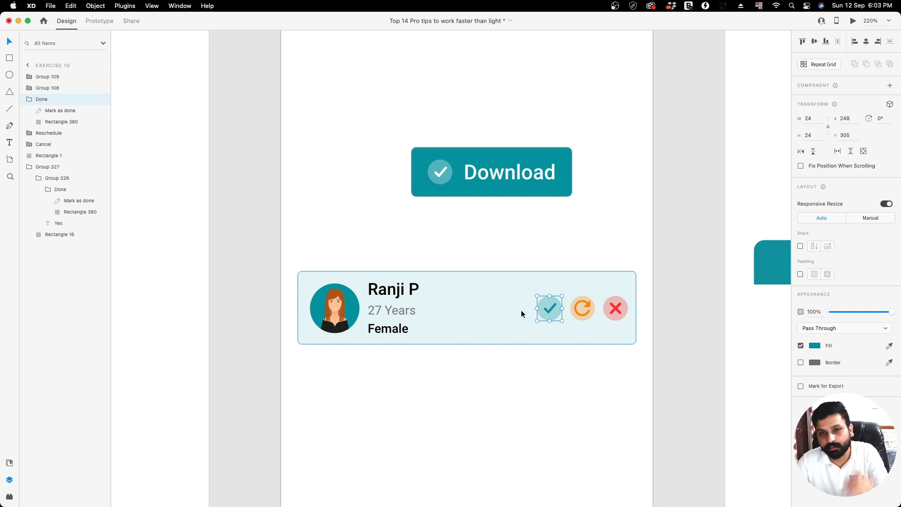
Step: Group the profile card's Done, Reschedule and Cancel icons and enable Stack on the group
{"action": "left_click", "coordinate": [582, 309], "text": "shift"}
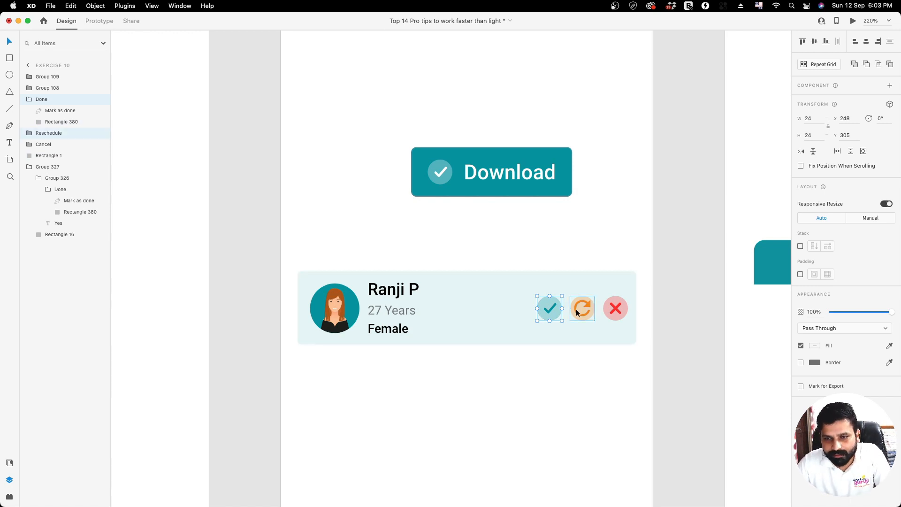
{"action": "left_click", "coordinate": [617, 313], "text": "shift"}
{"action": "left_click_drag", "start_coordinate": [616, 312], "coordinate": [589, 305]}
{"action": "key", "text": "super+z"}
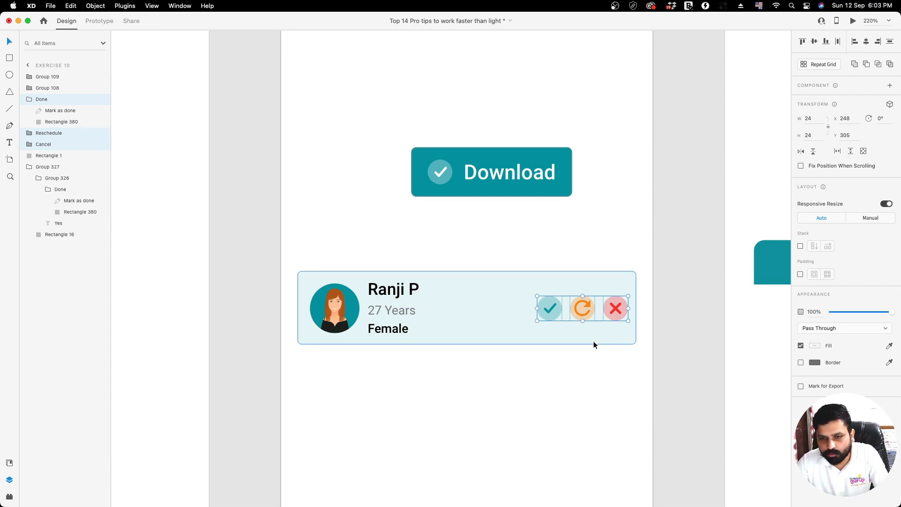
{"action": "key", "text": "super+g"}
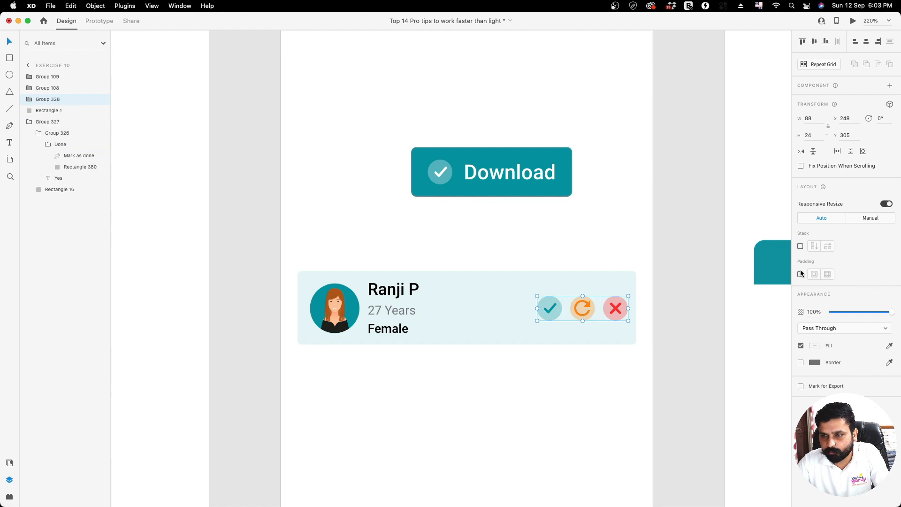
{"action": "left_click", "coordinate": [800, 246]}
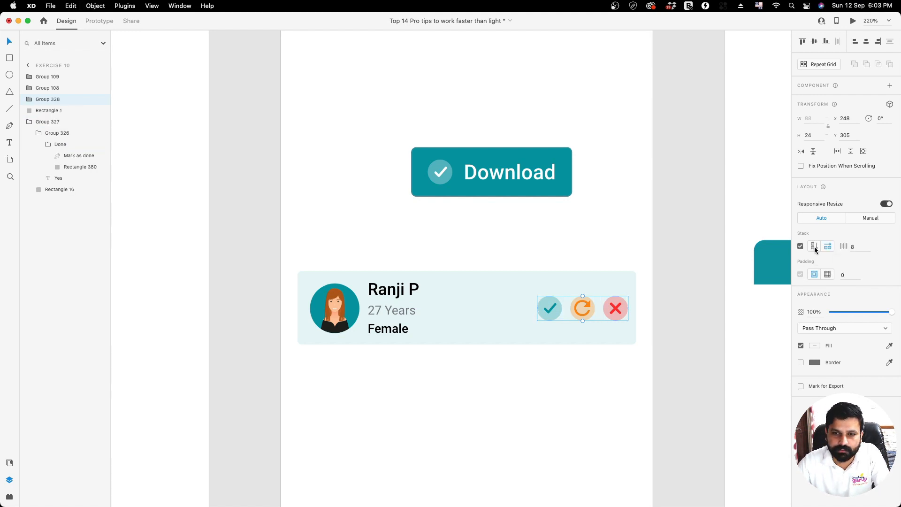
Step: Switch the action icon group's stack direction between vertical and horizontal several times, ending on horizontal
{"action": "left_click", "coordinate": [815, 249]}
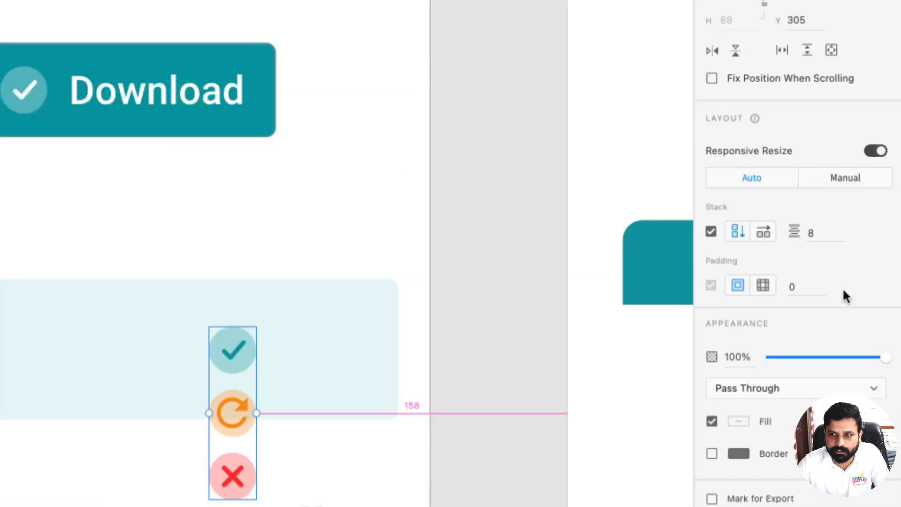
{"action": "left_click_drag", "start_coordinate": [298, 274], "coordinate": [606, 113]}
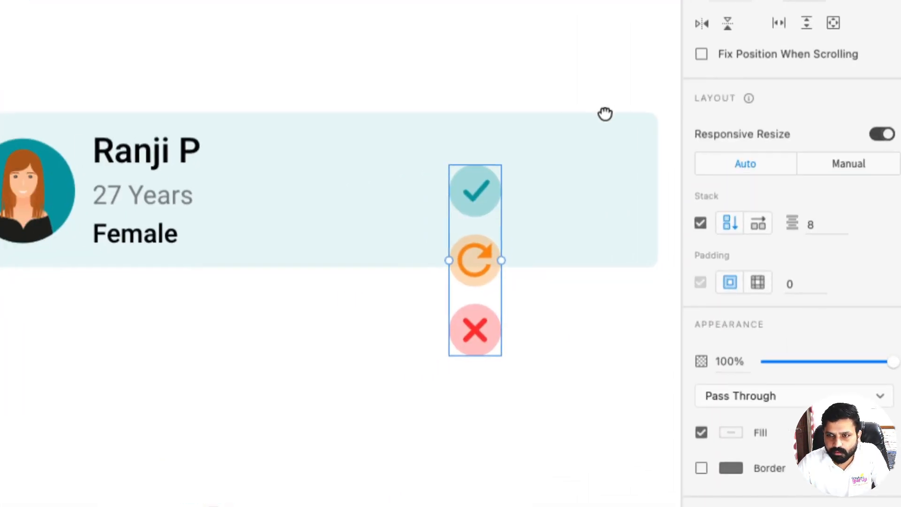
{"action": "left_click", "coordinate": [758, 225]}
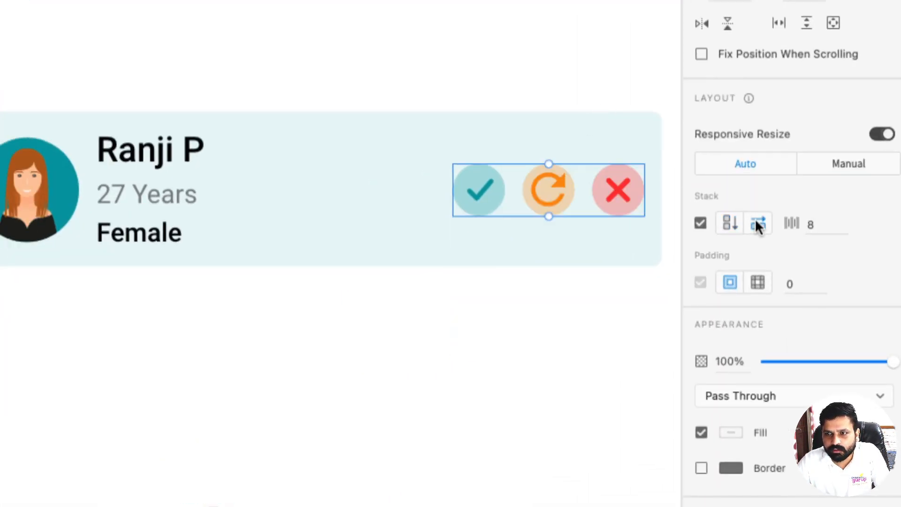
{"action": "left_click", "coordinate": [732, 220]}
{"action": "left_click", "coordinate": [748, 223]}
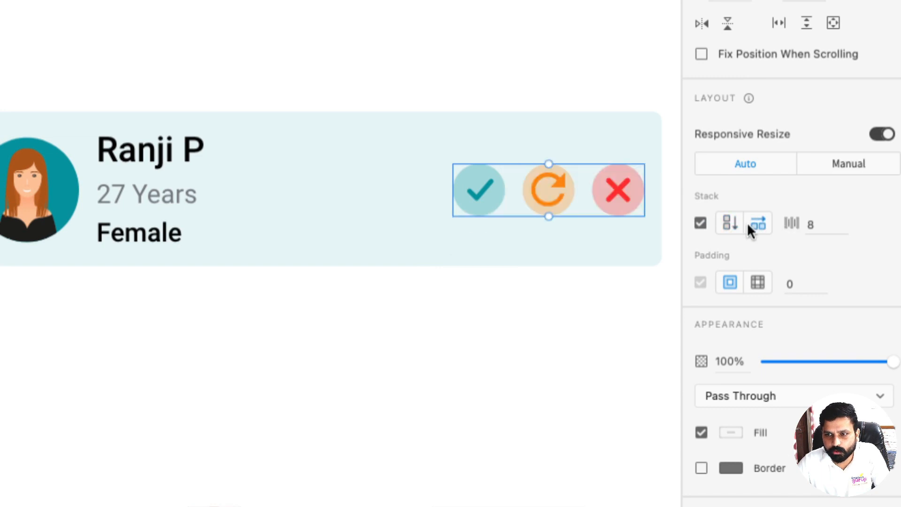
{"action": "left_click", "coordinate": [729, 222]}
{"action": "left_click", "coordinate": [748, 224]}
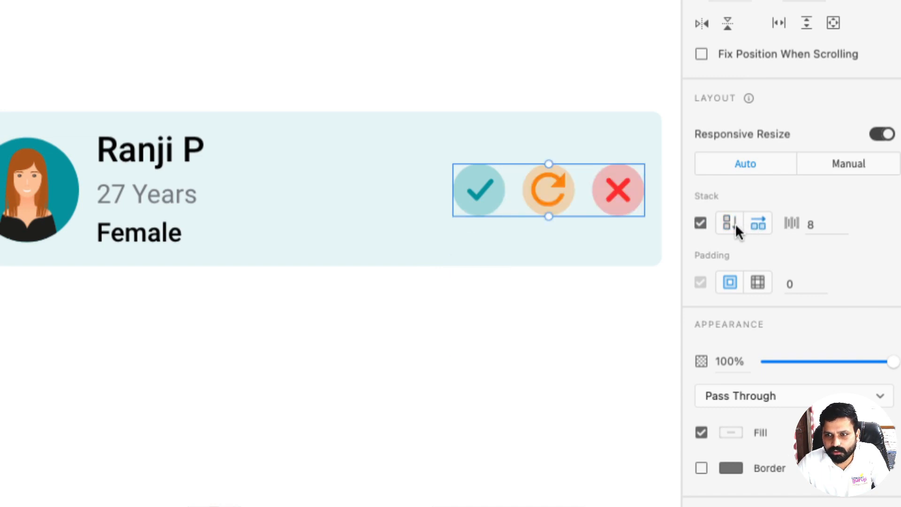
{"action": "left_click", "coordinate": [735, 223]}
{"action": "left_click", "coordinate": [757, 225]}
{"action": "left_click", "coordinate": [738, 225]}
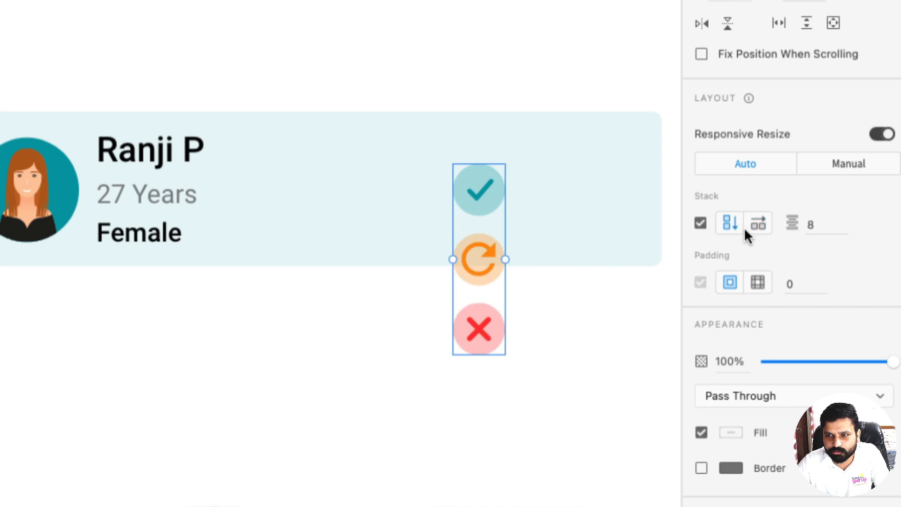
{"action": "left_click", "coordinate": [750, 226]}
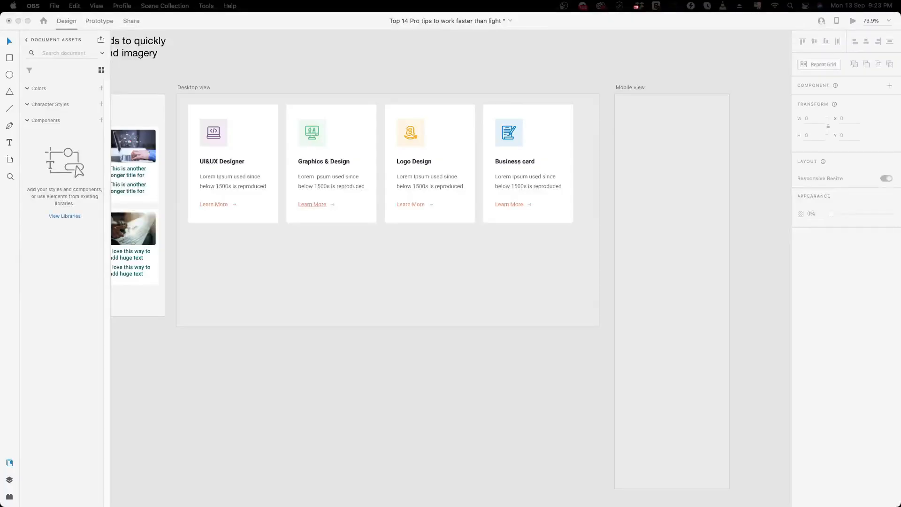
Step: Paste a copy of the Desktop view's four-card stack into the Mobile view artboard and set its stack direction to vertical
{"action": "left_click", "coordinate": [302, 156]}
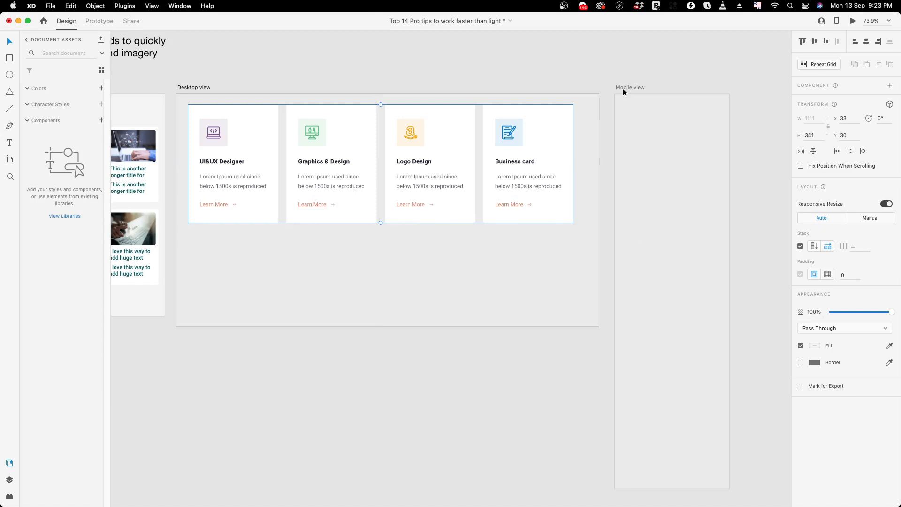
{"action": "left_click", "coordinate": [628, 87]}
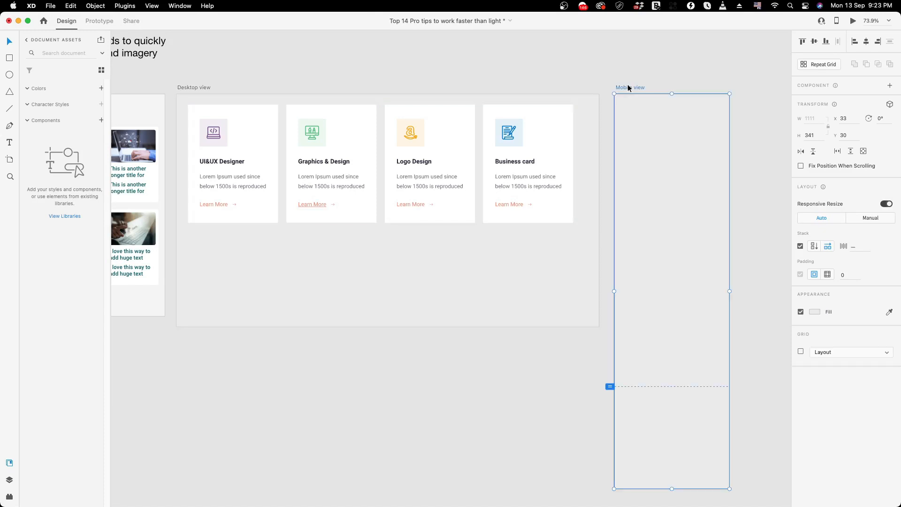
{"action": "key", "text": "super+v"}
{"action": "scroll", "coordinate": [459, 125], "scroll_direction": "right", "scroll_amount": 5}
{"action": "scroll", "coordinate": [330, 93], "scroll_direction": "up", "scroll_amount": 3}
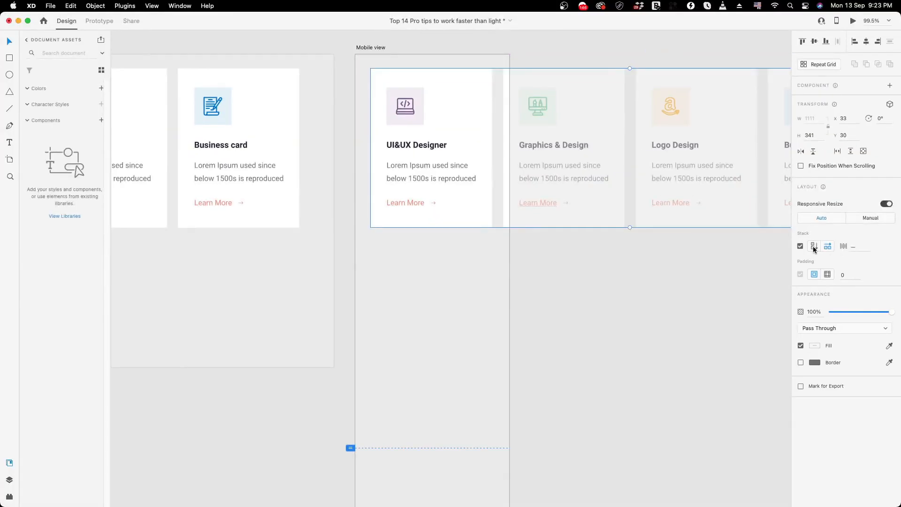
{"action": "left_click", "coordinate": [814, 247]}
Step: Preview the Mobile view artboard, look through the cards from top to bottom, and close the preview
{"action": "key", "text": "super+Return"}
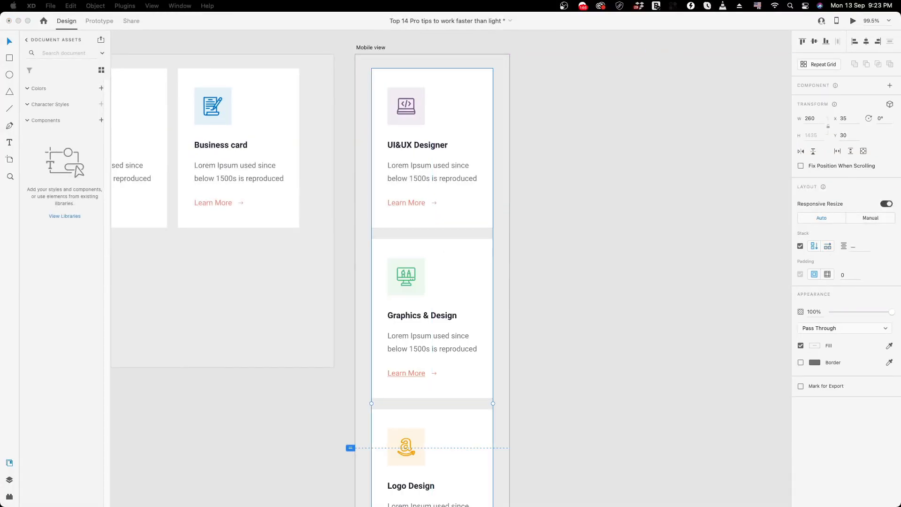
{"action": "scroll", "coordinate": [620, 213], "scroll_direction": "down", "scroll_amount": 3}
{"action": "scroll", "coordinate": [621, 213], "scroll_direction": "up", "scroll_amount": 3}
{"action": "left_click", "coordinate": [523, 58]}
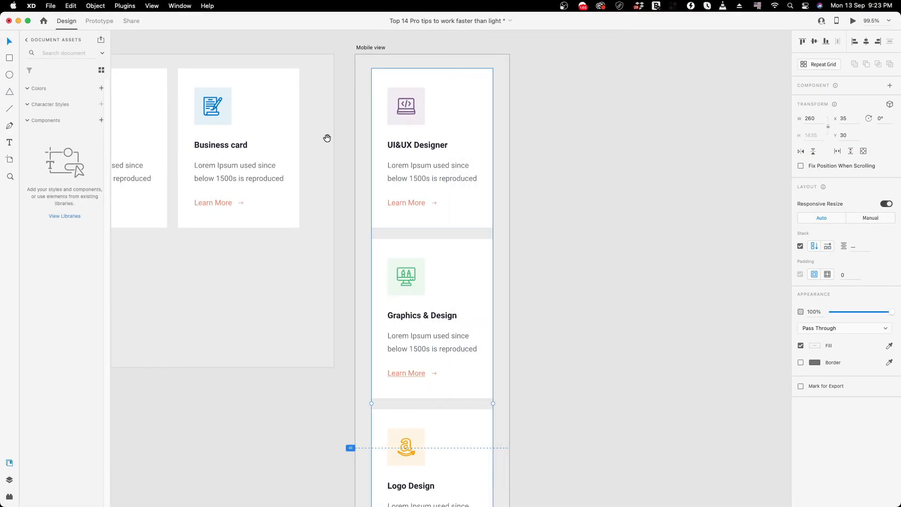
Step: Switch the Desktop view card group's stack direction between vertical and horizontal, ending on horizontal, and clear the selection
{"action": "left_click_drag", "start_coordinate": [328, 136], "coordinate": [504, 148]}
{"action": "scroll", "coordinate": [511, 147], "scroll_direction": "down", "scroll_amount": 2}
{"action": "scroll", "coordinate": [606, 146], "scroll_direction": "down", "scroll_amount": 3}
{"action": "left_click", "coordinate": [498, 154]}
{"action": "left_click", "coordinate": [813, 247]}
{"action": "left_click", "coordinate": [828, 248]}
{"action": "left_click", "coordinate": [817, 247]}
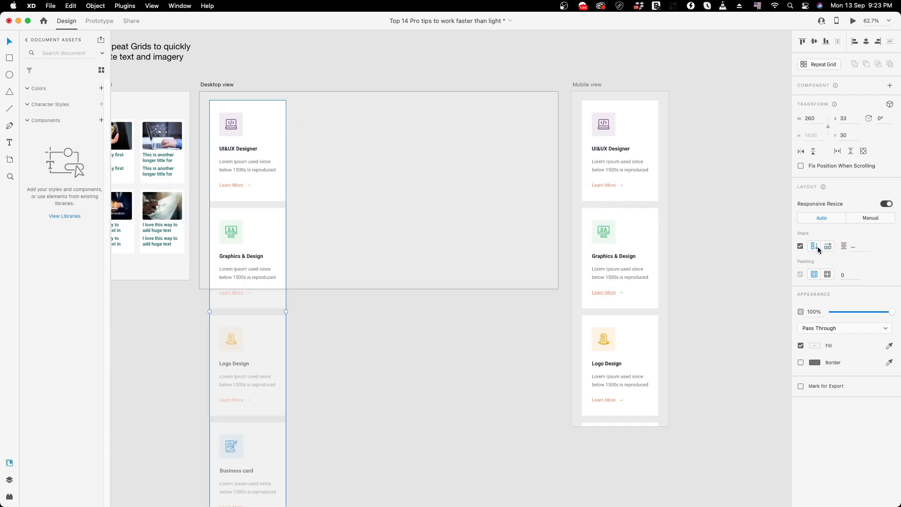
{"action": "left_click", "coordinate": [827, 248]}
{"action": "left_click", "coordinate": [704, 154]}
{"action": "left_click", "coordinate": [493, 181]}
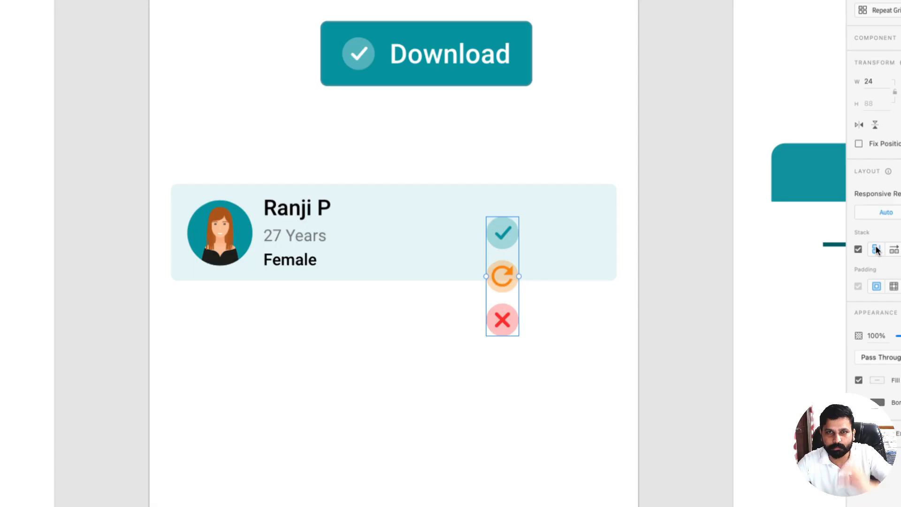
Step: Set the profile card's action icon group back to a horizontal stack
{"action": "left_click", "coordinate": [894, 249]}
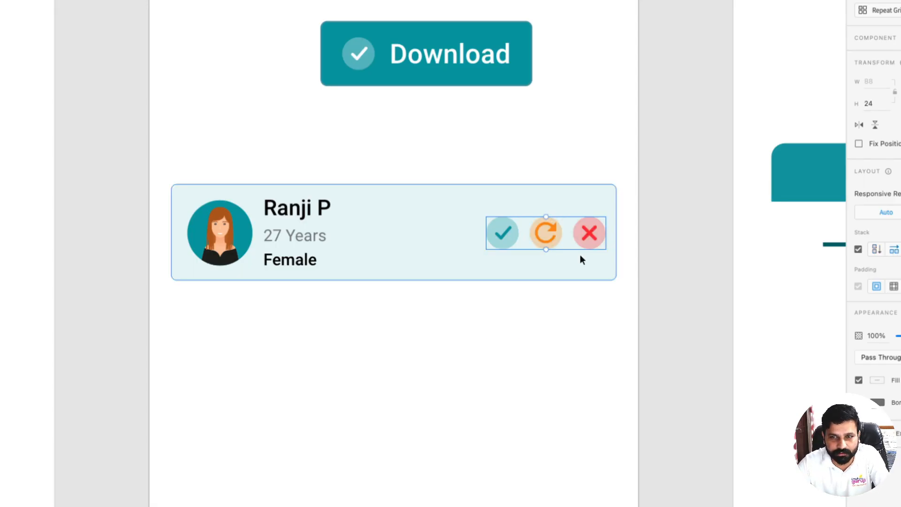
{"action": "scroll", "coordinate": [477, 227], "scroll_direction": "down", "scroll_amount": 3}
{"action": "scroll", "coordinate": [427, 222], "scroll_direction": "up", "scroll_amount": 2}
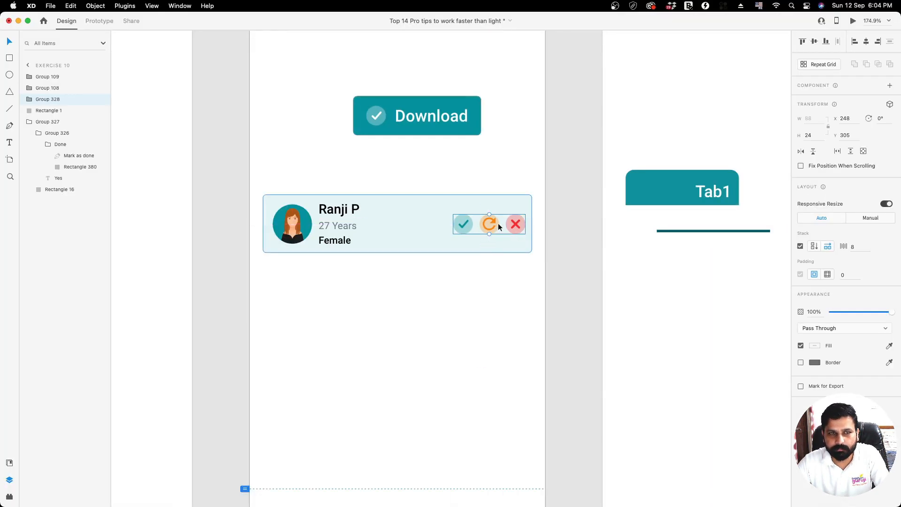
{"action": "scroll", "coordinate": [467, 222], "scroll_direction": "up", "scroll_amount": 3}
{"action": "scroll", "coordinate": [497, 224], "scroll_direction": "up", "scroll_amount": 4}
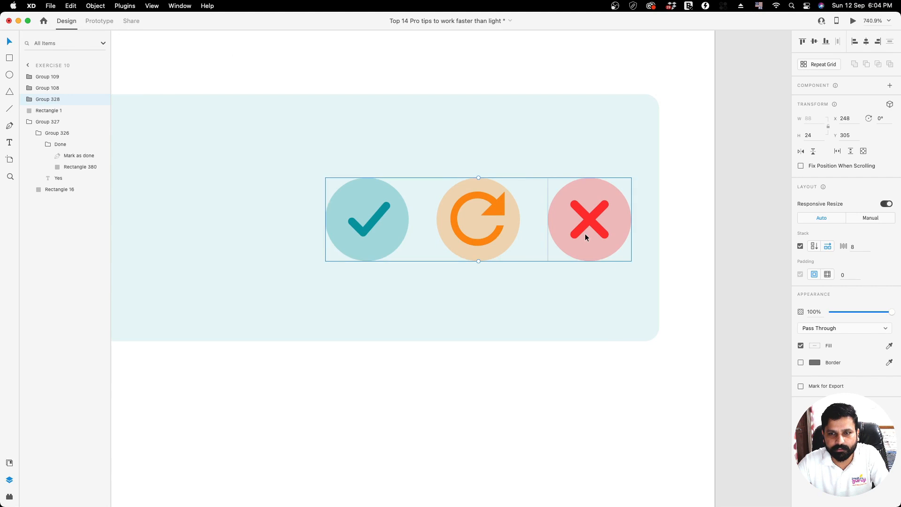
Step: Reorder the action icons inside the stack several times, ending with the order Done, Reschedule, Cancel, and clear the selection
{"action": "key", "text": "Return"}
{"action": "left_click_drag", "start_coordinate": [387, 246], "coordinate": [576, 238]}
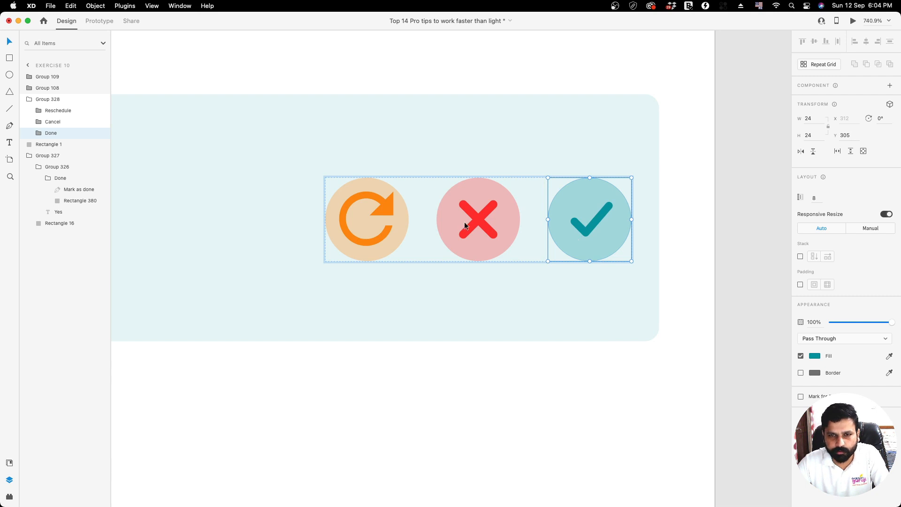
{"action": "left_click_drag", "start_coordinate": [505, 226], "coordinate": [416, 229]}
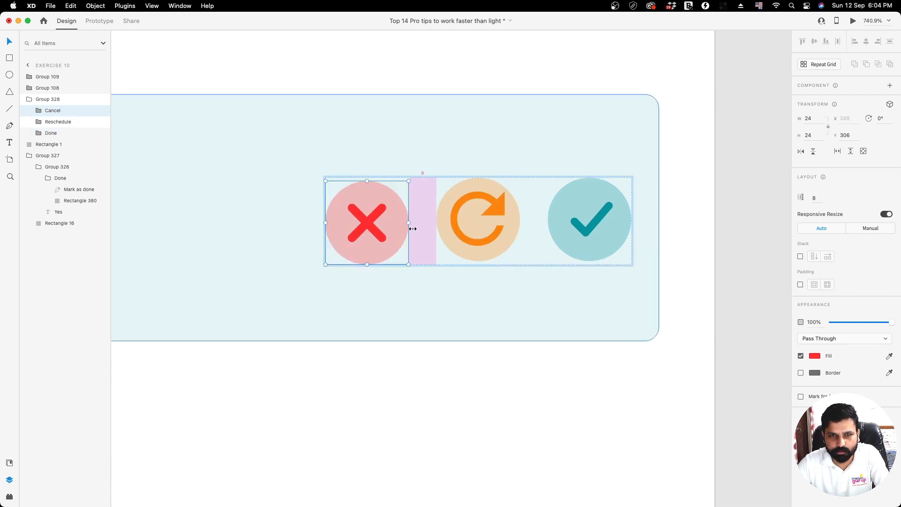
{"action": "left_click_drag", "start_coordinate": [579, 227], "coordinate": [481, 230]}
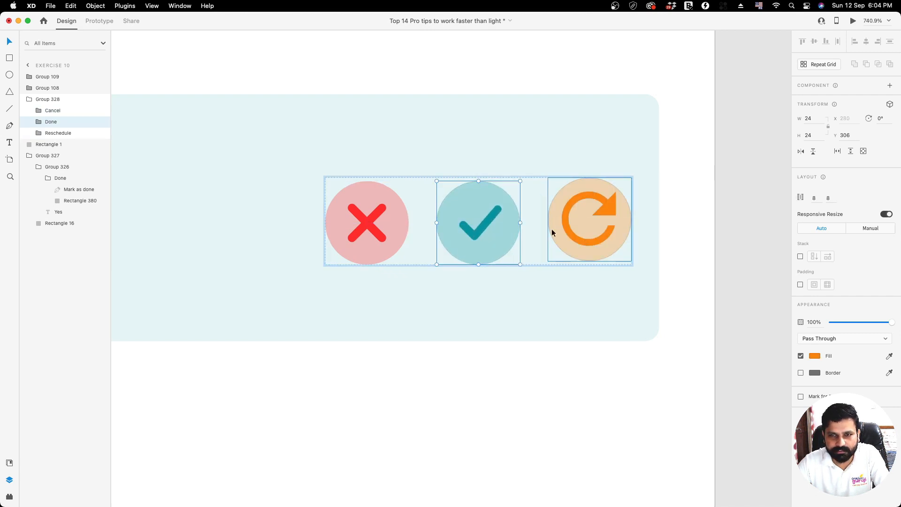
{"action": "left_click_drag", "start_coordinate": [552, 232], "coordinate": [496, 236]}
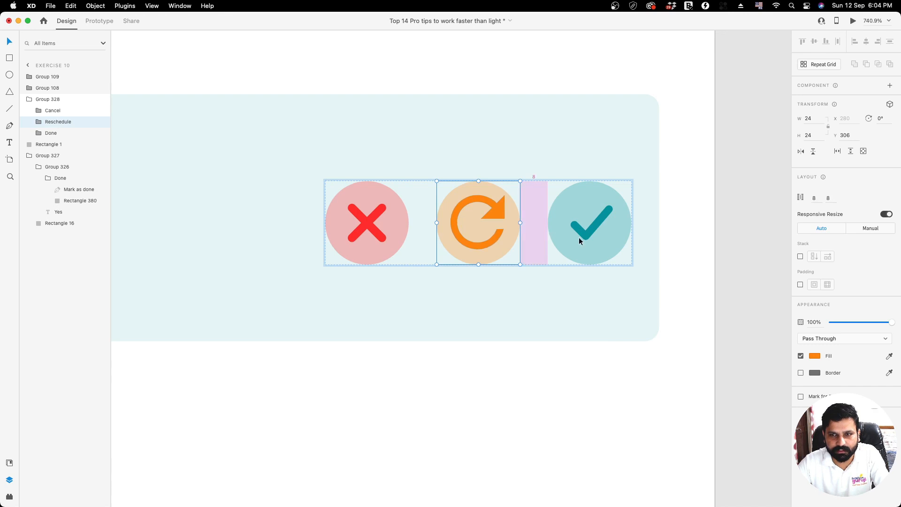
{"action": "left_click_drag", "start_coordinate": [579, 240], "coordinate": [380, 225]}
{"action": "left_click_drag", "start_coordinate": [582, 229], "coordinate": [491, 229]}
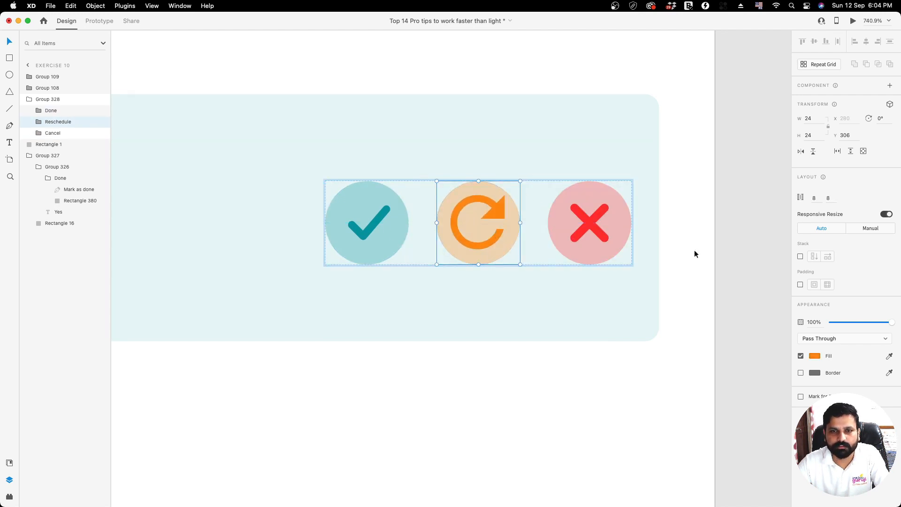
{"action": "left_click", "coordinate": [694, 250]}
{"action": "scroll", "coordinate": [626, 255], "scroll_direction": "down", "scroll_amount": 5}
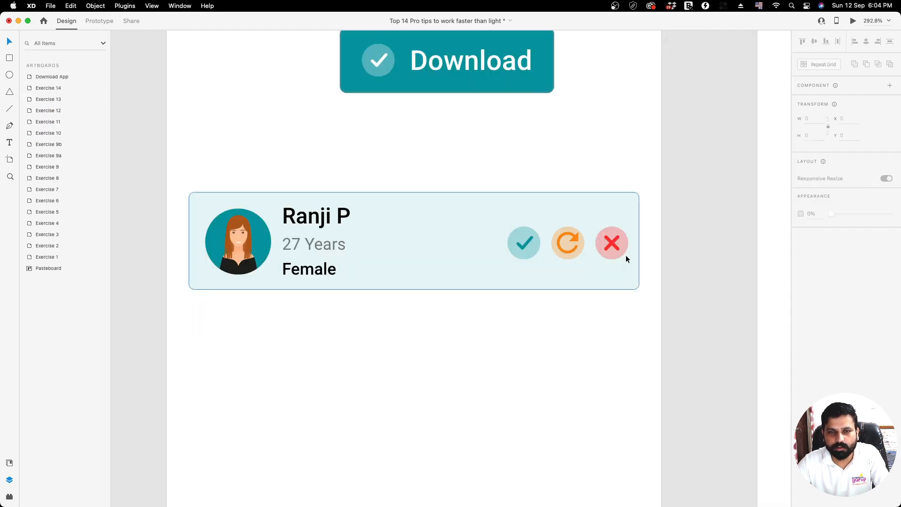
Step: Undo the last icon reorder and group the profile card's avatar, text details and action icon group together
{"action": "left_click", "coordinate": [529, 249]}
{"action": "double_click", "coordinate": [316, 224]}
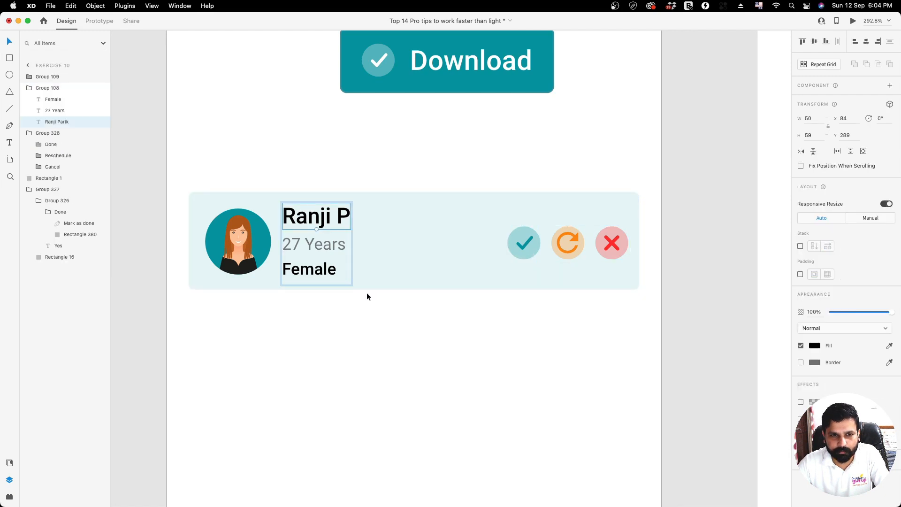
{"action": "left_click", "coordinate": [363, 278]}
{"action": "key", "text": "super+z"}
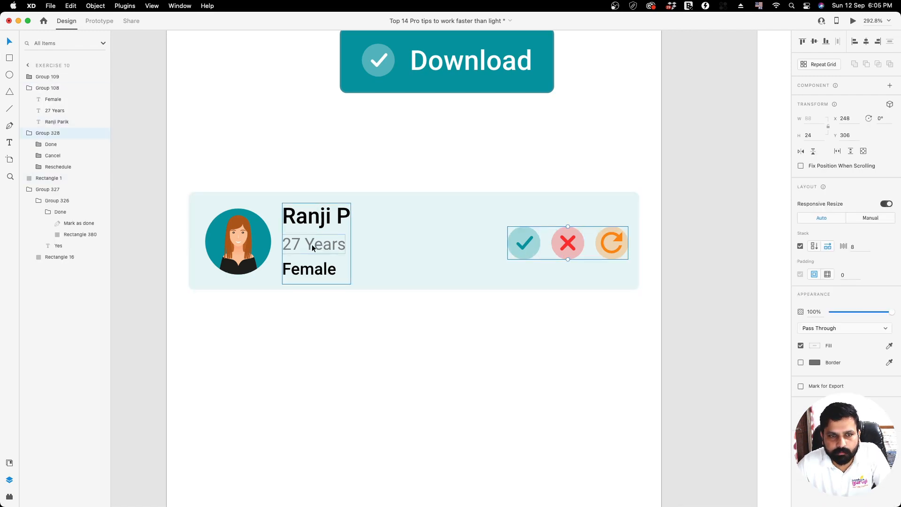
{"action": "left_click", "coordinate": [314, 247], "text": "shift"}
{"action": "left_click", "coordinate": [252, 244], "text": "shift"}
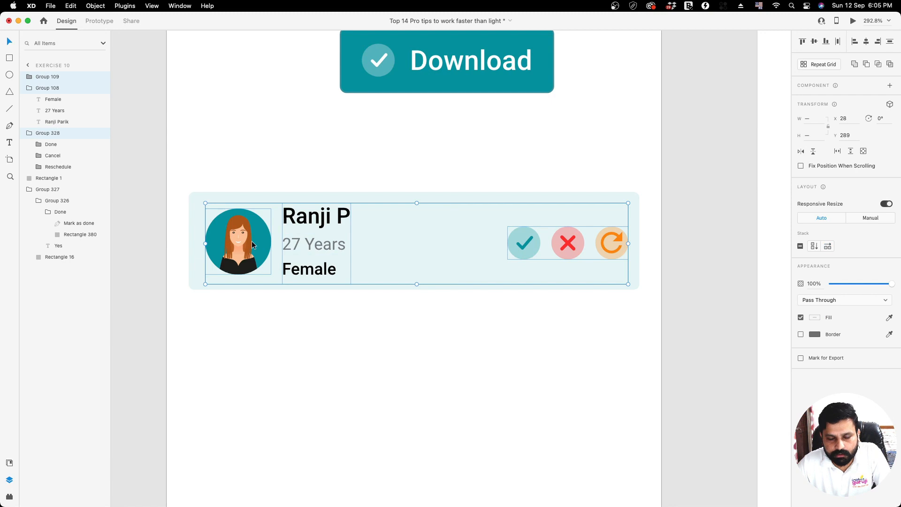
{"action": "key", "text": "super+g"}
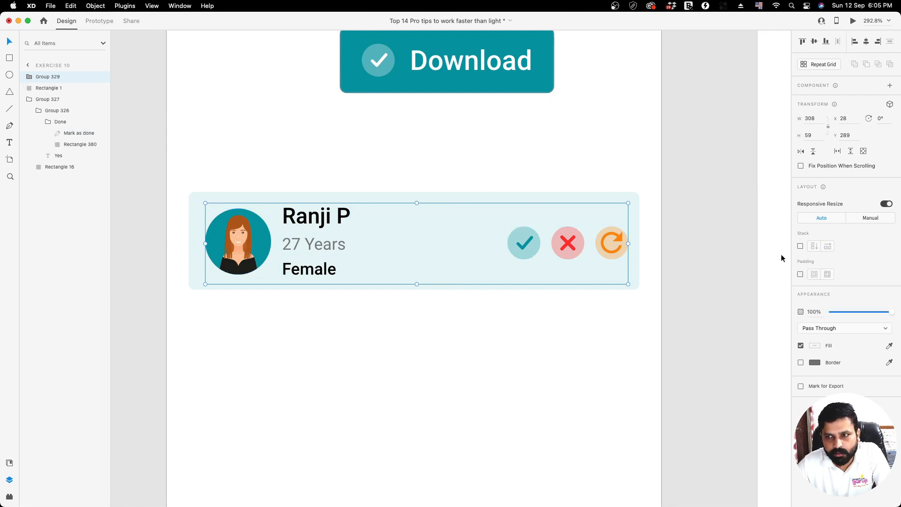
Step: Turn the profile card's grouped avatar, text details and action icons into a horizontal stack
{"action": "left_click", "coordinate": [801, 246]}
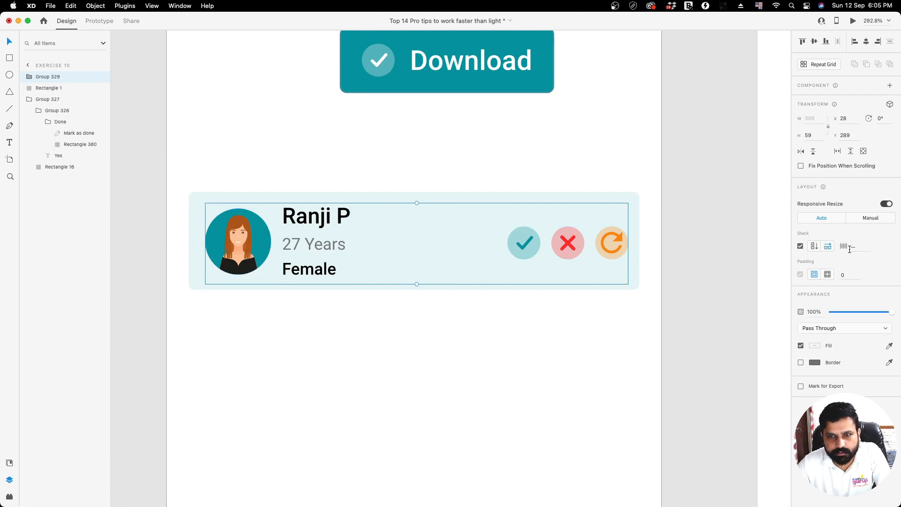
{"action": "double_click", "coordinate": [564, 230]}
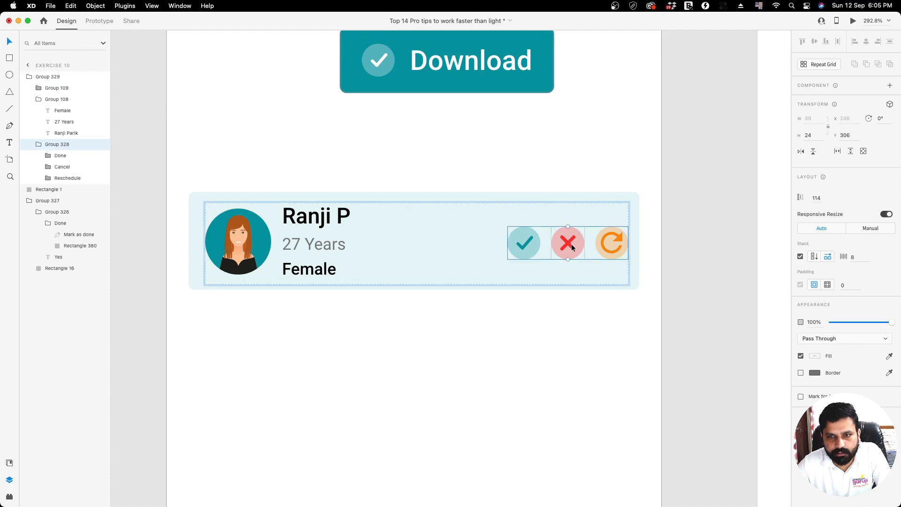
Step: Try reordering the card stack by moving the action icons ahead of the text details and the avatar between the icons and details
{"action": "left_click_drag", "start_coordinate": [573, 247], "coordinate": [342, 246]}
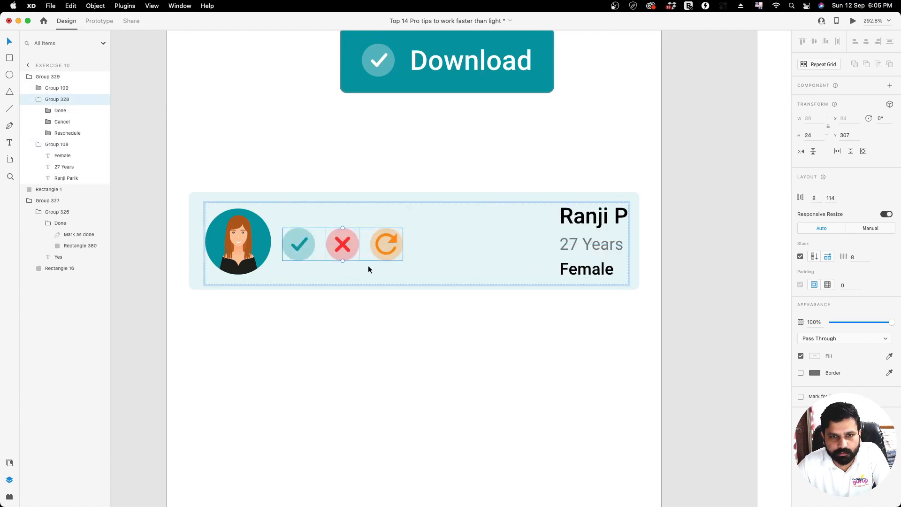
{"action": "left_click_drag", "start_coordinate": [243, 254], "coordinate": [415, 237]}
{"action": "key", "text": "super+z"}
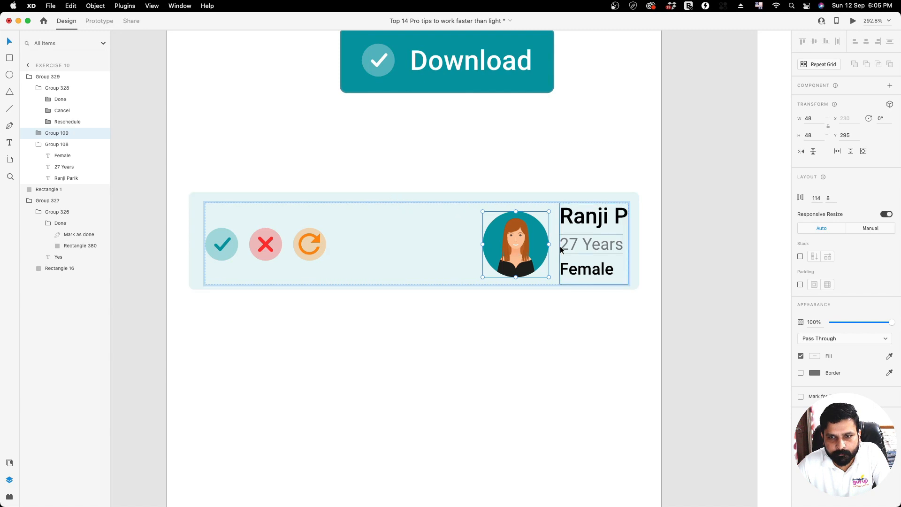
{"action": "left_click_drag", "start_coordinate": [498, 251], "coordinate": [555, 254]}
{"action": "left_click", "coordinate": [519, 346]}
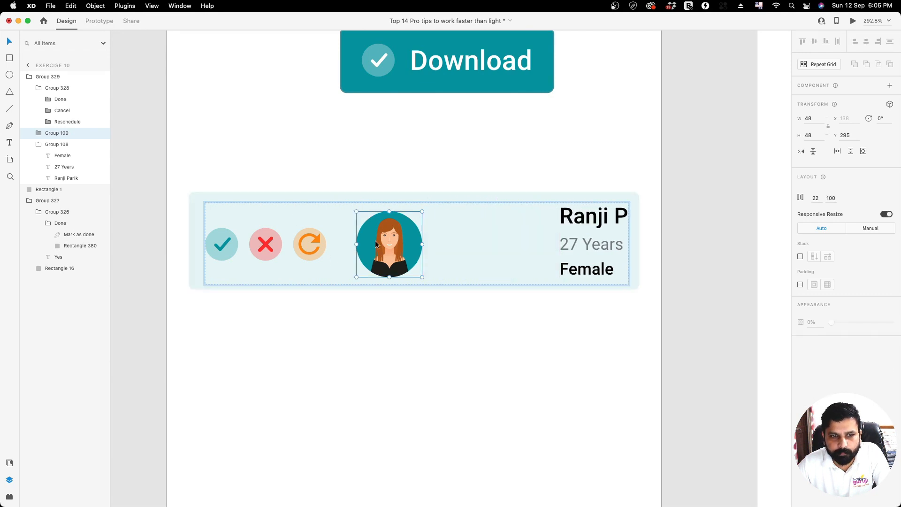
Step: Undo the card stack's reordering and spacing changes, restoring the order avatar, text details, action icons, and clear the selection
{"action": "key", "text": "super+z"}
{"action": "key", "text": "super+z"}
{"action": "key", "text": "super+z"}
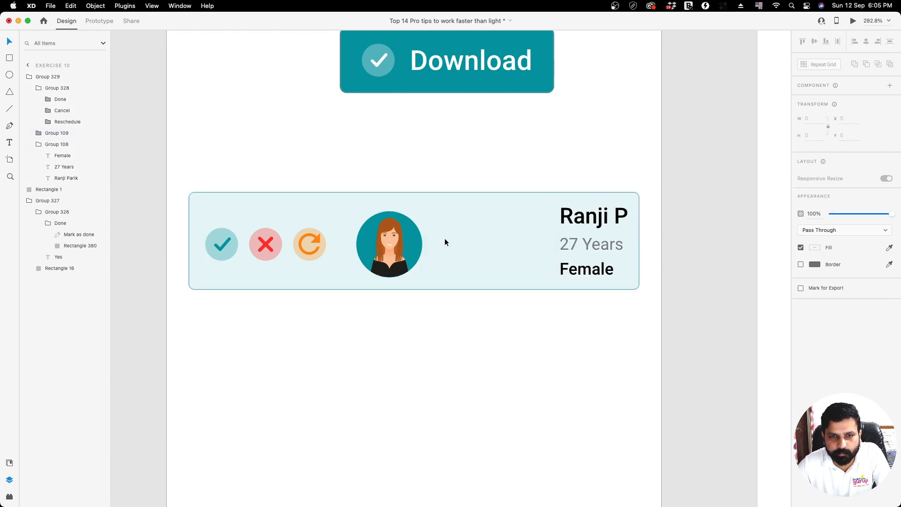
{"action": "key", "text": "super+z"}
{"action": "key", "text": "super+z"}
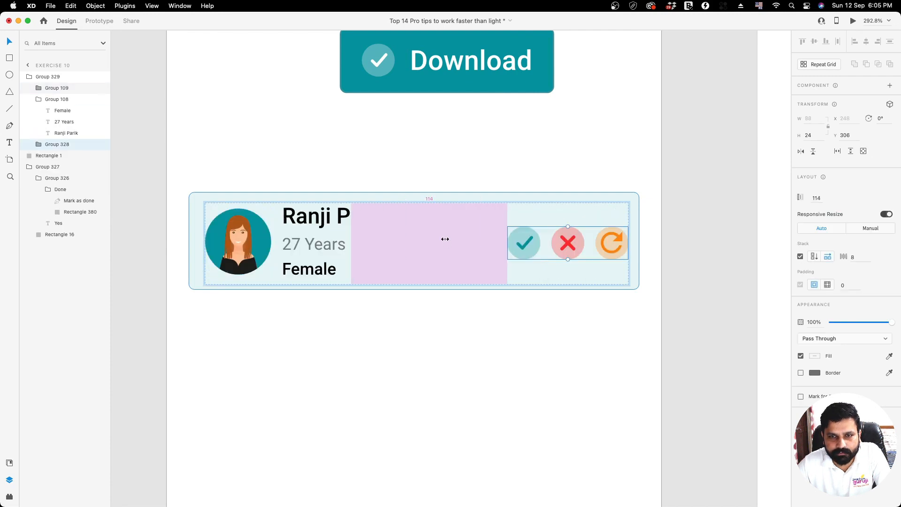
{"action": "left_click", "coordinate": [354, 291]}
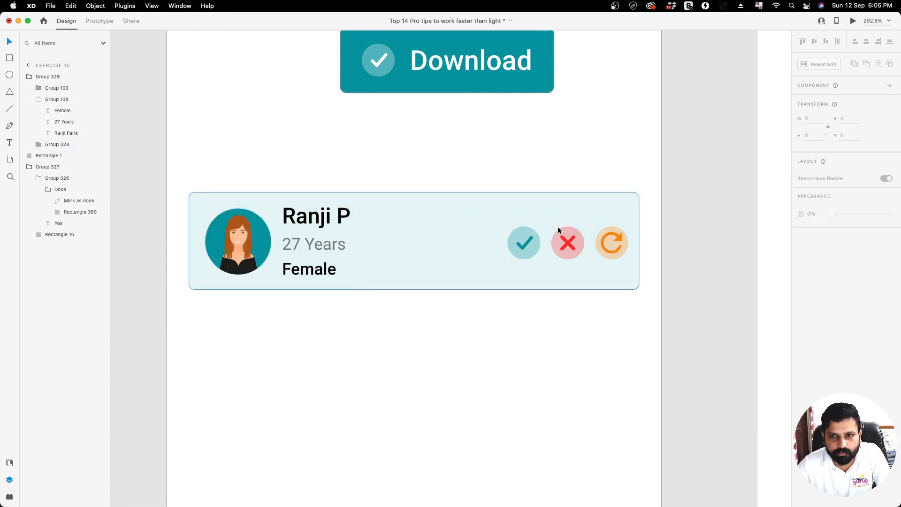
Step: Center the stacked card content on the light background rectangle and group the two together
{"action": "left_click", "coordinate": [435, 248]}
{"action": "left_click", "coordinate": [521, 209]}
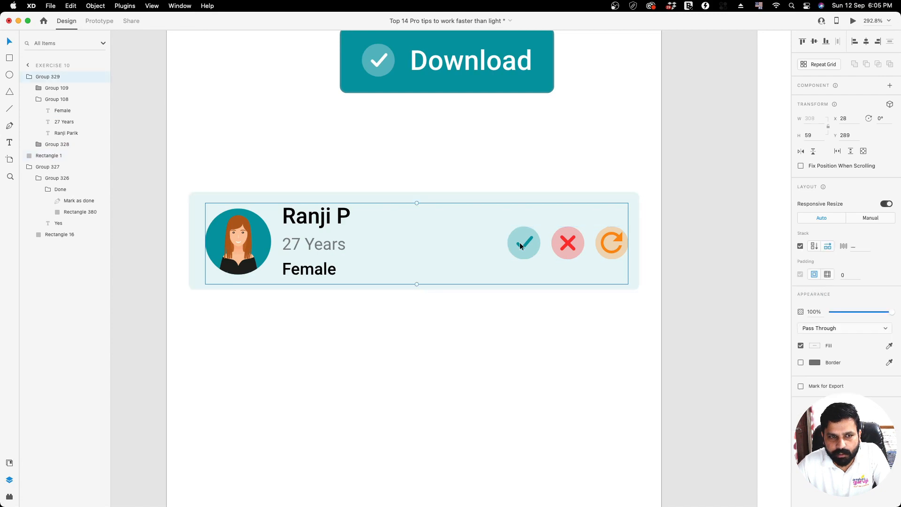
{"action": "left_click", "coordinate": [522, 197], "text": "shift"}
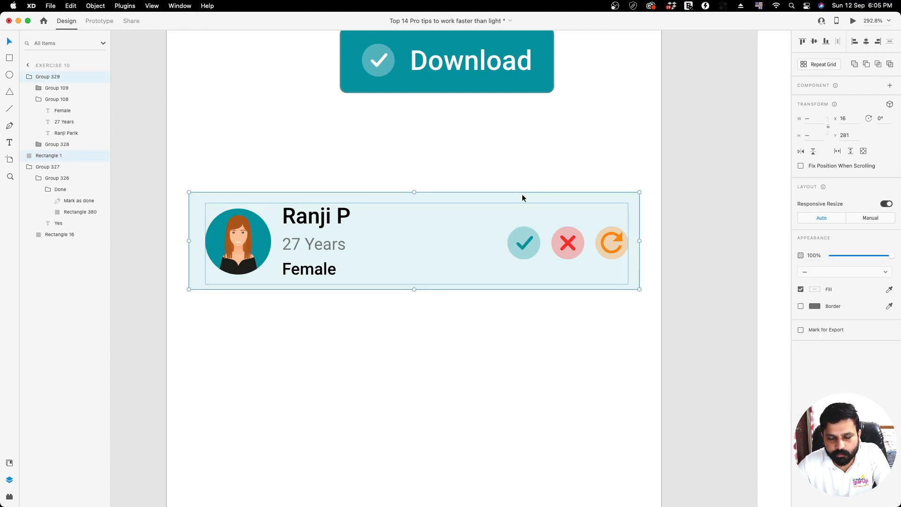
{"action": "left_click", "coordinate": [814, 43]}
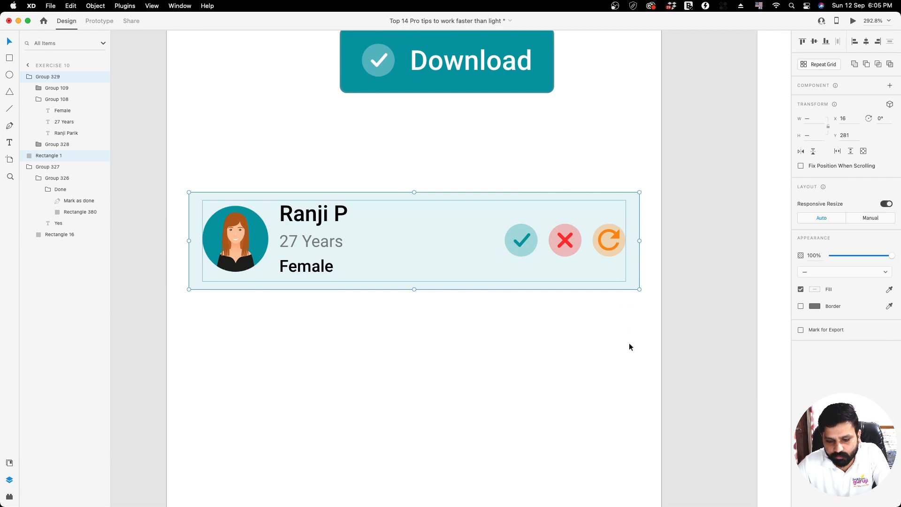
{"action": "key", "text": "super+g"}
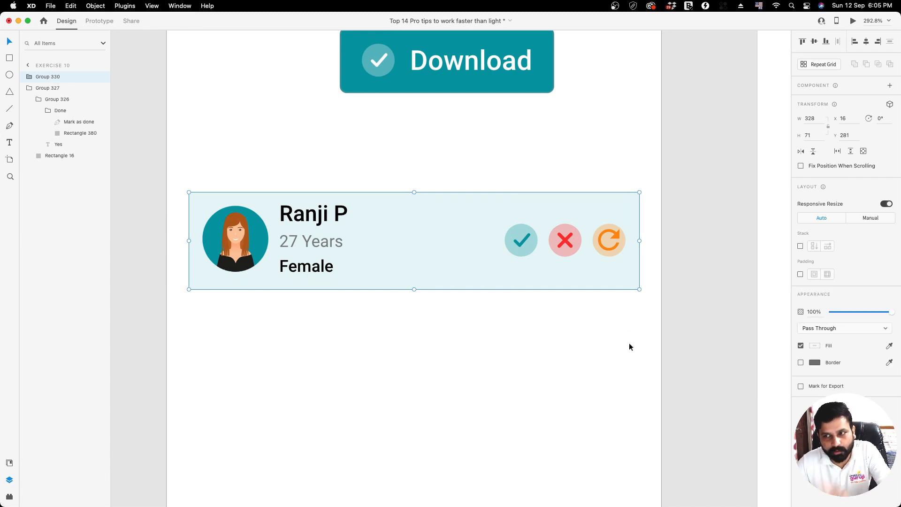
Step: Enable padding on the card group and widen the stack gap between the text details and action icons to 119
{"action": "left_click", "coordinate": [800, 274]}
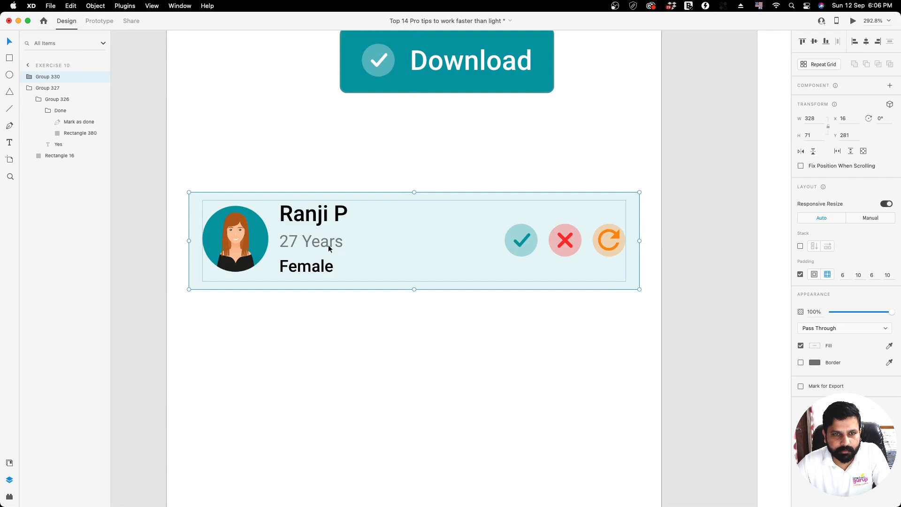
{"action": "double_click", "coordinate": [328, 248]}
{"action": "double_click", "coordinate": [512, 239]}
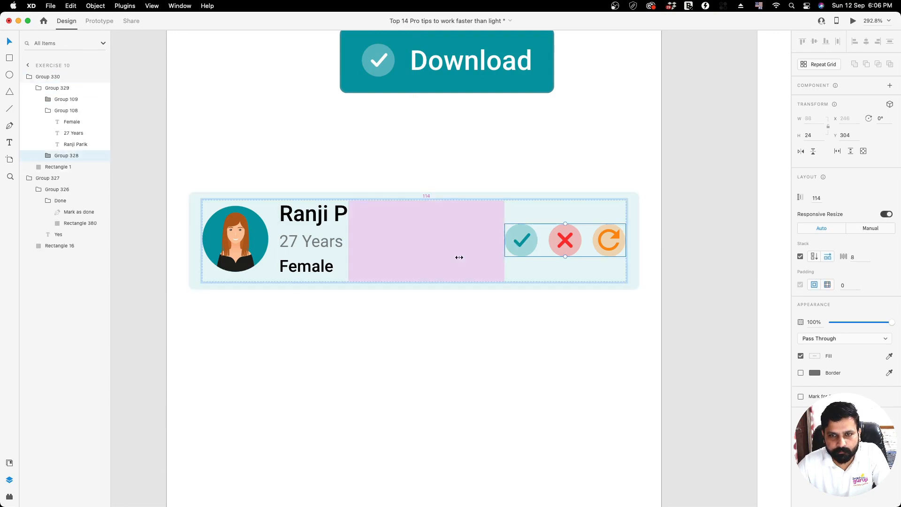
{"action": "mouse_move", "coordinate": [475, 244]}
{"action": "left_mouse_down"}
{"action": "mouse_move", "coordinate": [358, 235]}
{"action": "mouse_move", "coordinate": [499, 253]}
{"action": "mouse_move", "coordinate": [356, 236]}
{"action": "mouse_move", "coordinate": [481, 252]}
{"action": "left_mouse_up"}
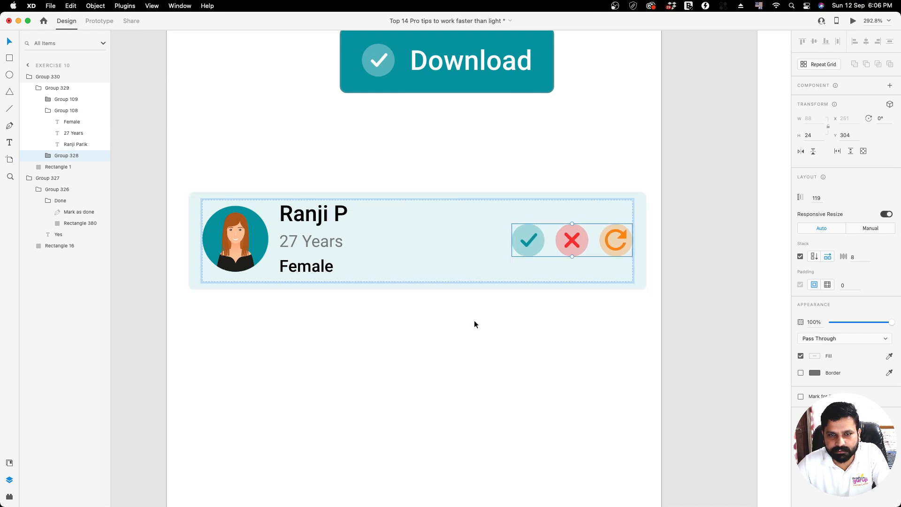
{"action": "key", "text": "Escape"}
{"action": "key", "text": "Escape"}
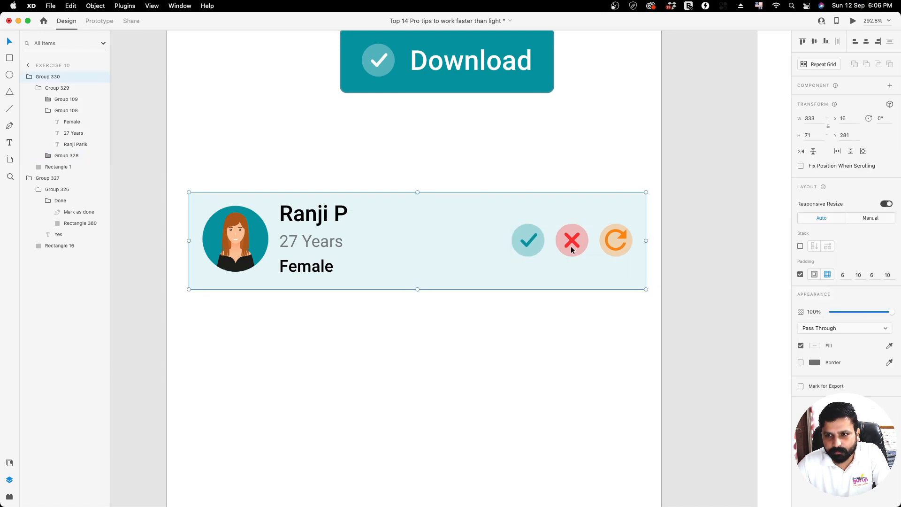
Step: Switch the card's content stack to vertical and shrink the gap between the text details and the action icons
{"action": "double_click", "coordinate": [572, 249]}
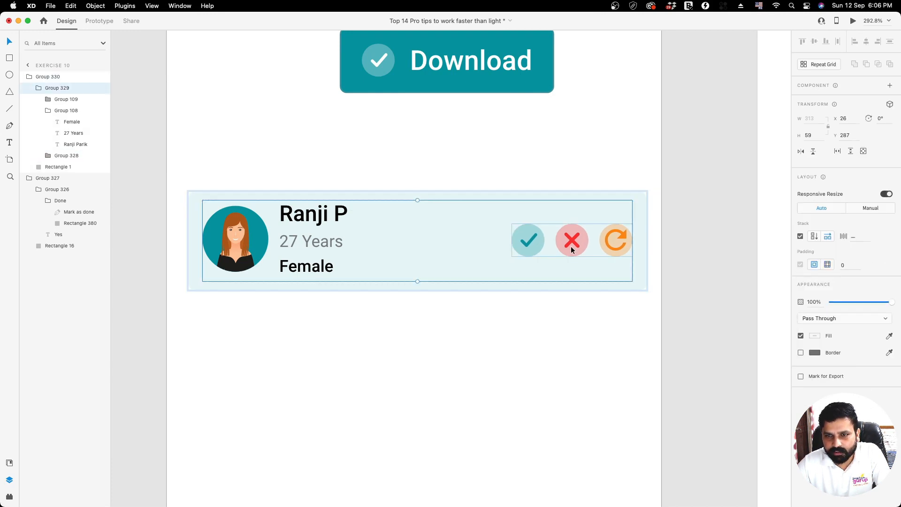
{"action": "left_click", "coordinate": [814, 237]}
{"action": "scroll", "coordinate": [376, 280], "scroll_direction": "down", "scroll_amount": 3}
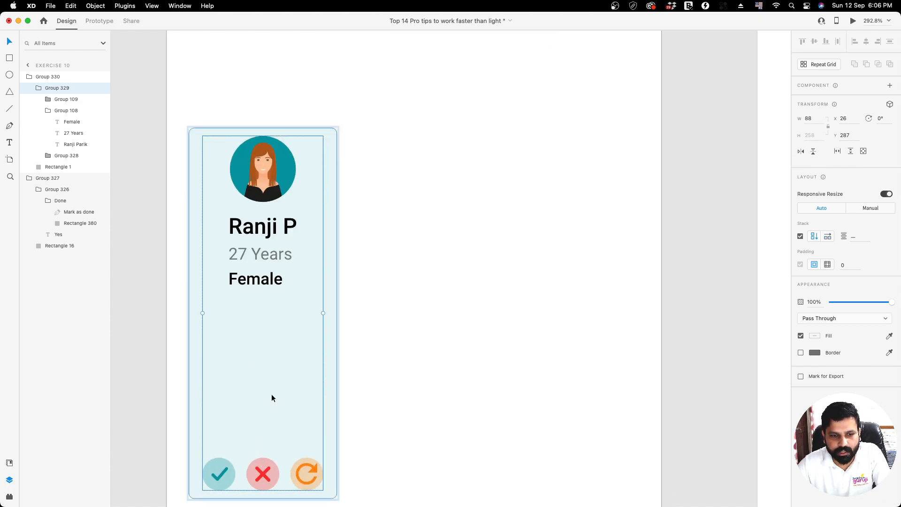
{"action": "left_click", "coordinate": [264, 344]}
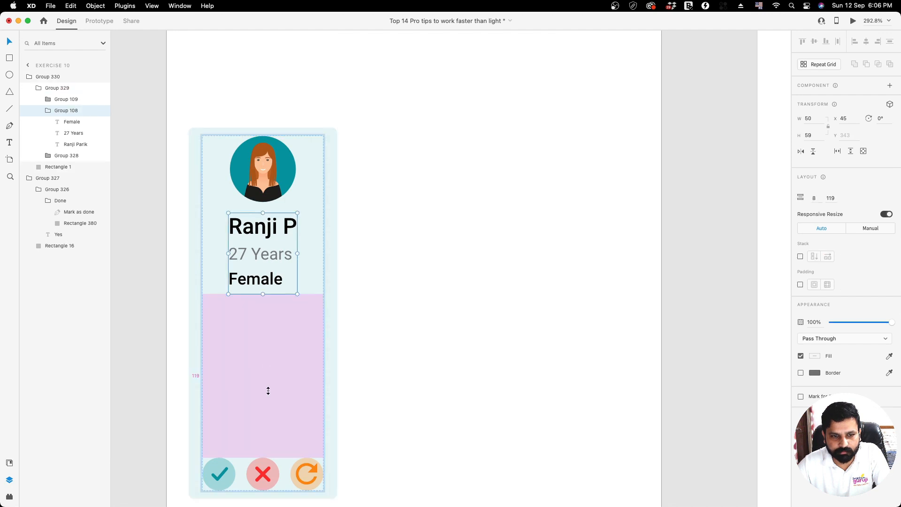
{"action": "left_click_drag", "start_coordinate": [268, 390], "coordinate": [263, 256]}
{"action": "left_click", "coordinate": [404, 256]}
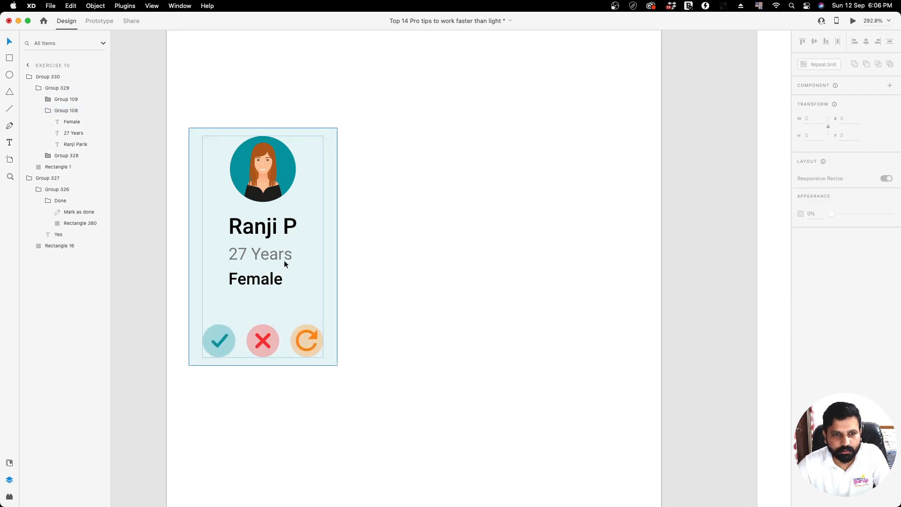
Step: Undo the gap and vertical direction changes on the card's content stack and clear the selection
{"action": "left_click", "coordinate": [263, 219]}
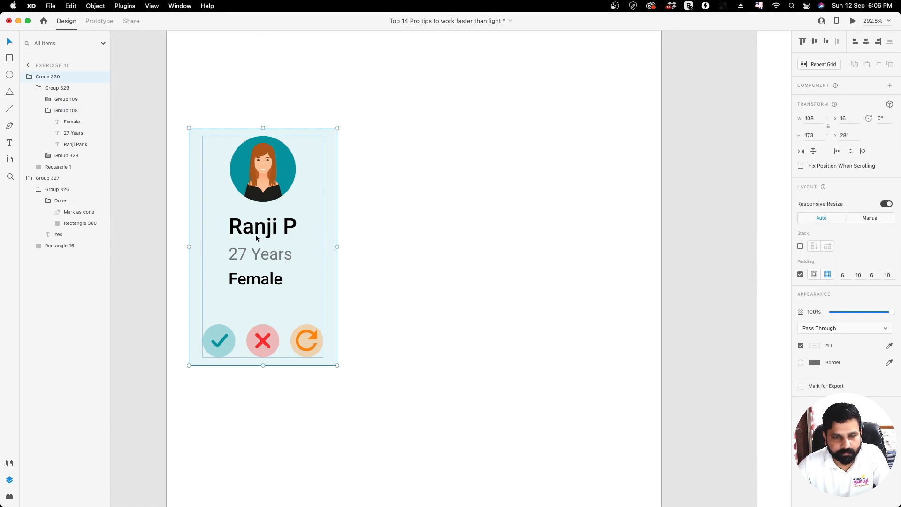
{"action": "key", "text": "super+z"}
{"action": "key", "text": "super+z"}
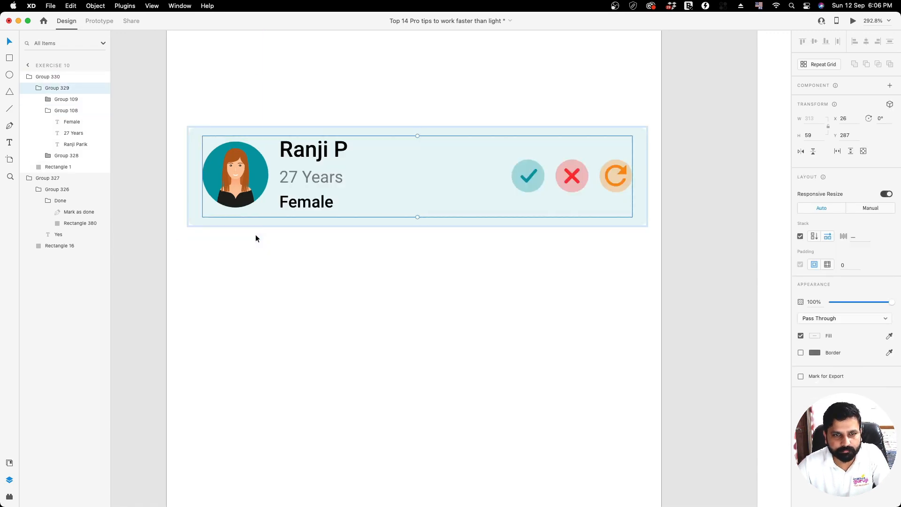
{"action": "left_click", "coordinate": [336, 297]}
Step: On the Exercise 11 artboard, align the underline bar along the tab shape's bottom edge and center the Tab1 text on the tab
{"action": "scroll", "coordinate": [336, 296], "scroll_direction": "down", "scroll_amount": 10}
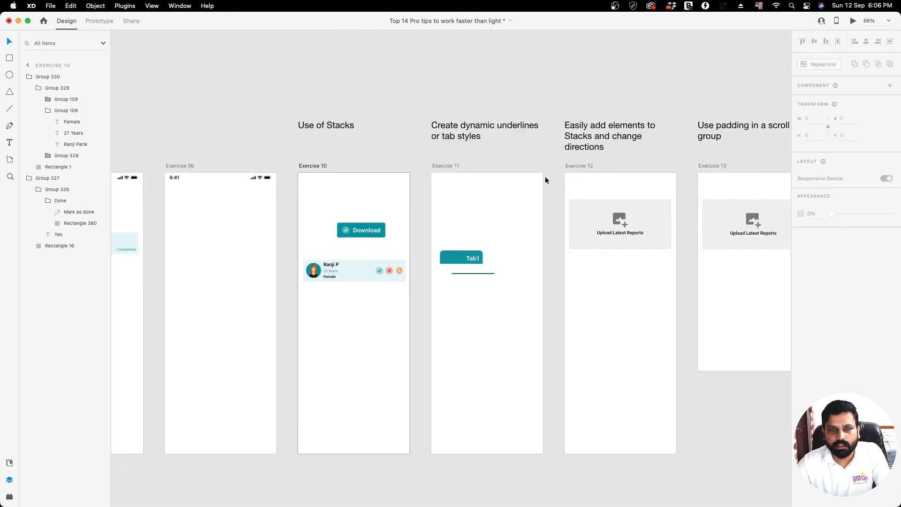
{"action": "scroll", "coordinate": [556, 185], "scroll_direction": "up", "scroll_amount": 5}
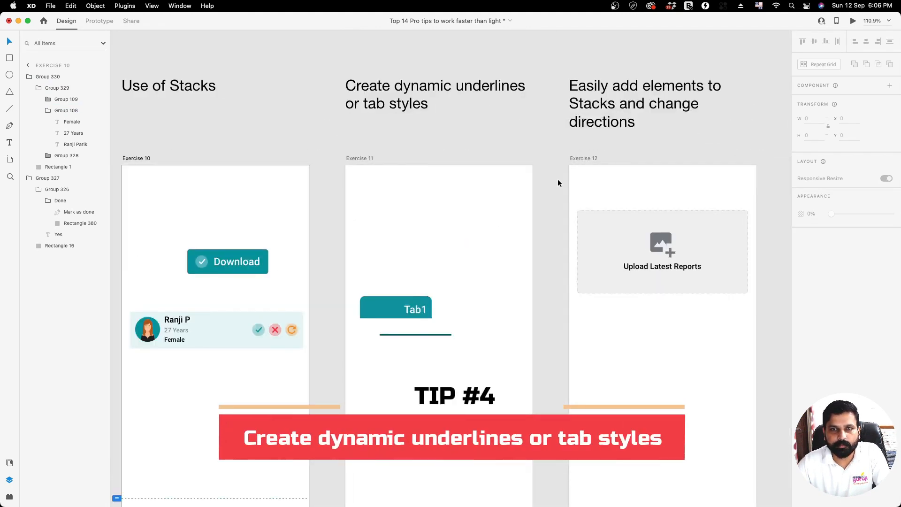
{"action": "scroll", "coordinate": [548, 172], "scroll_direction": "up", "scroll_amount": 3}
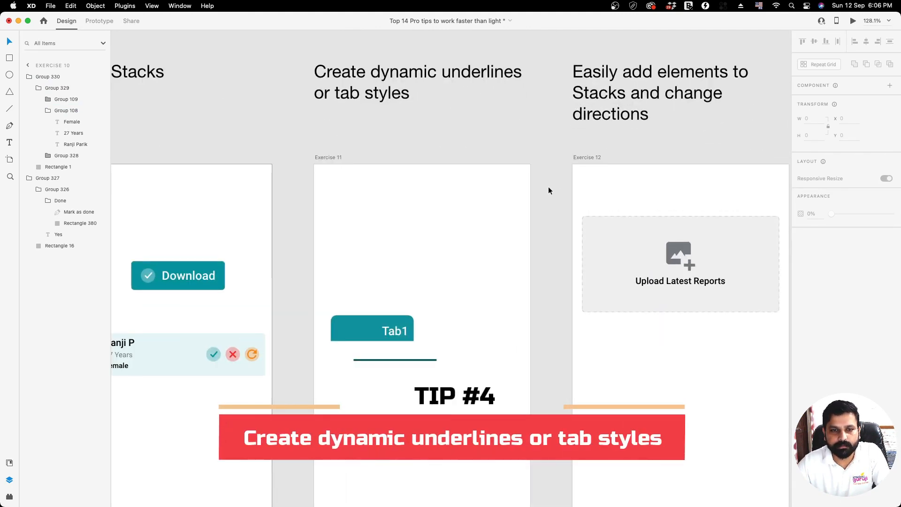
{"action": "scroll", "coordinate": [380, 331], "scroll_direction": "up", "scroll_amount": 6}
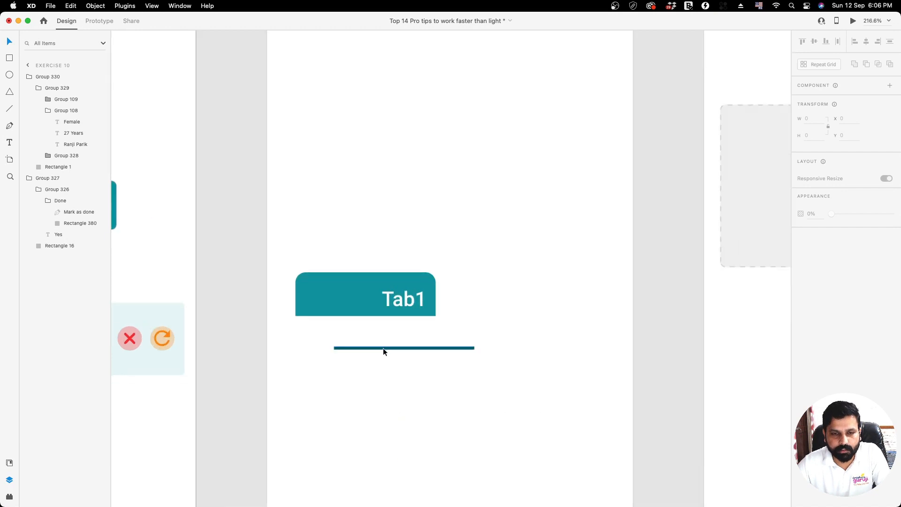
{"action": "left_click_drag", "start_coordinate": [378, 347], "coordinate": [345, 314]}
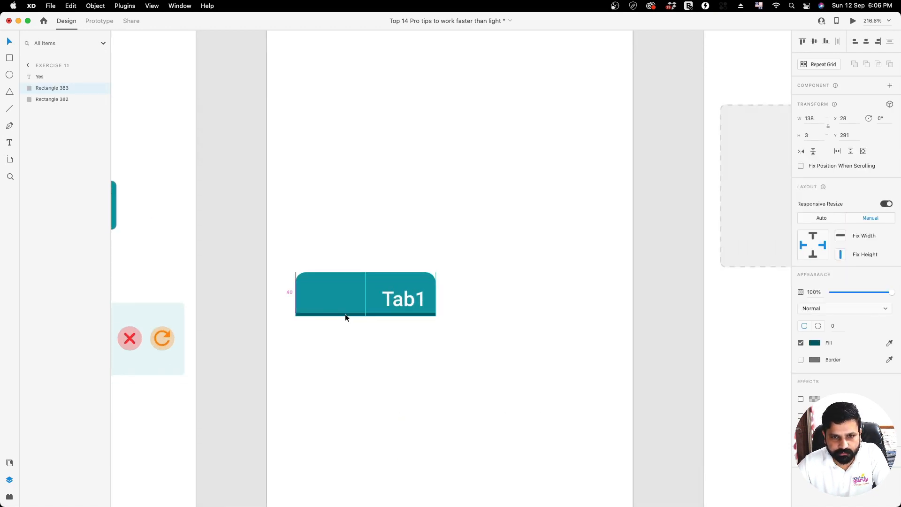
{"action": "left_click_drag", "start_coordinate": [408, 300], "coordinate": [371, 297]}
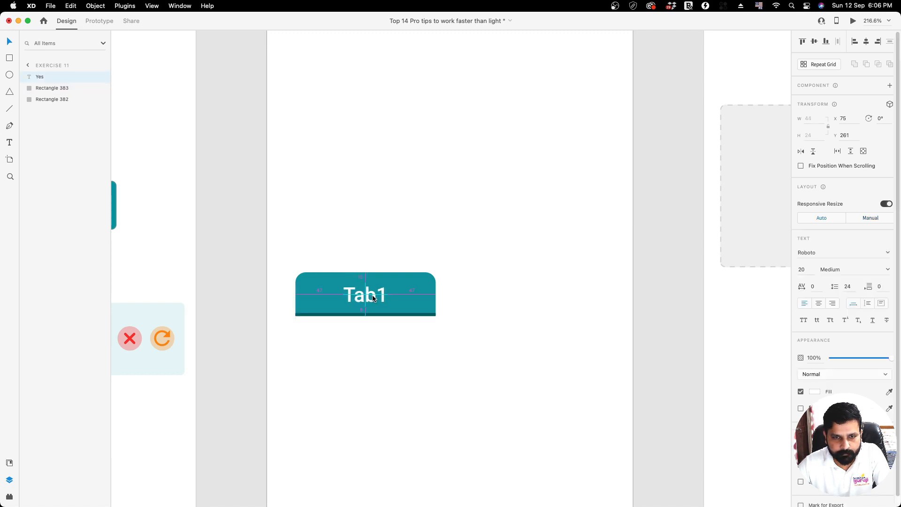
Step: Group the tab's background shape with its underline bar, try narrowing the group, and undo the resize
{"action": "left_click", "coordinate": [416, 312]}
{"action": "scroll", "coordinate": [367, 319], "scroll_direction": "up", "scroll_amount": 5}
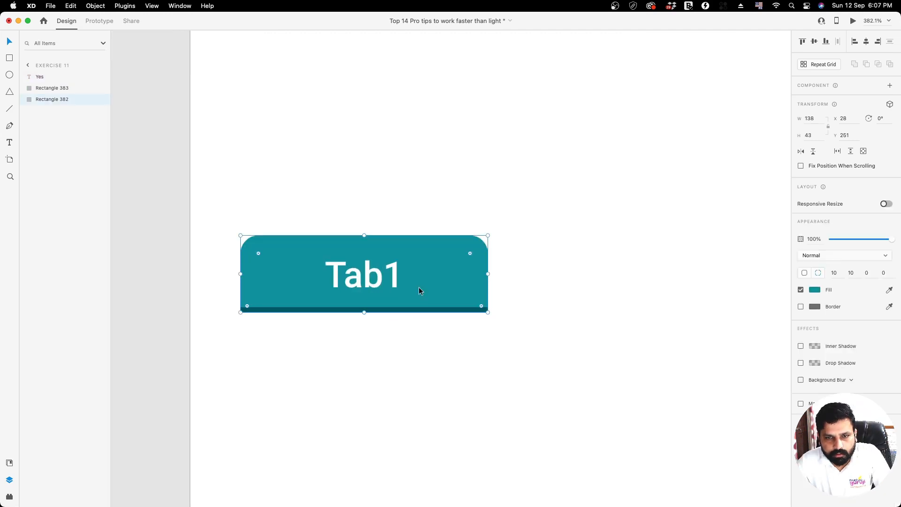
{"action": "left_click", "coordinate": [468, 310]}
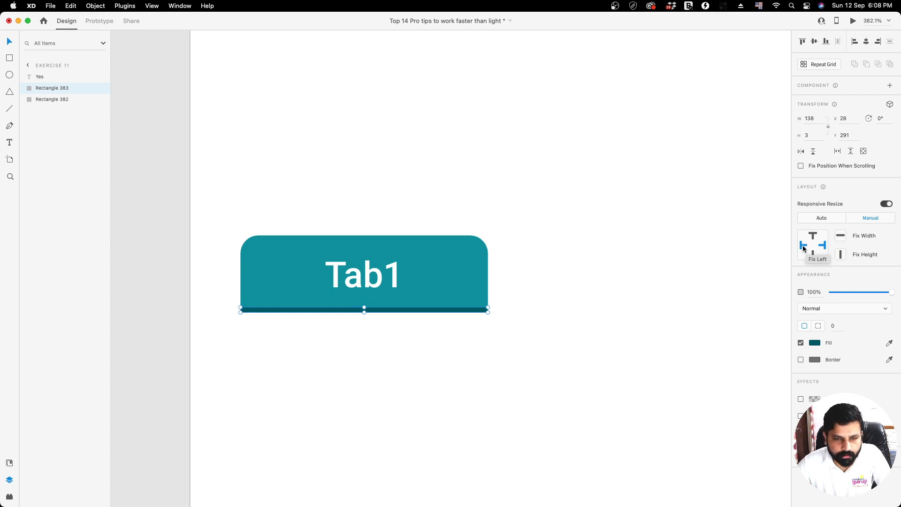
{"action": "left_click", "coordinate": [461, 293], "text": "shift"}
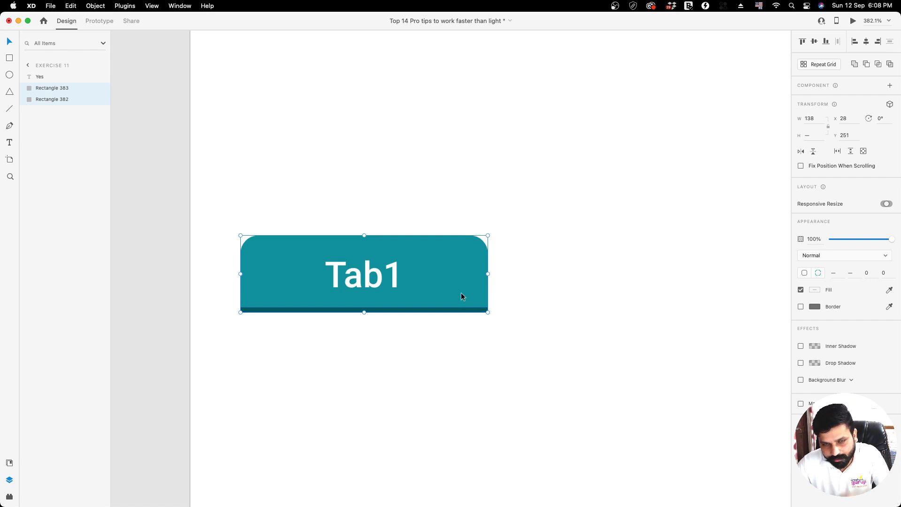
{"action": "key", "text": "super+g"}
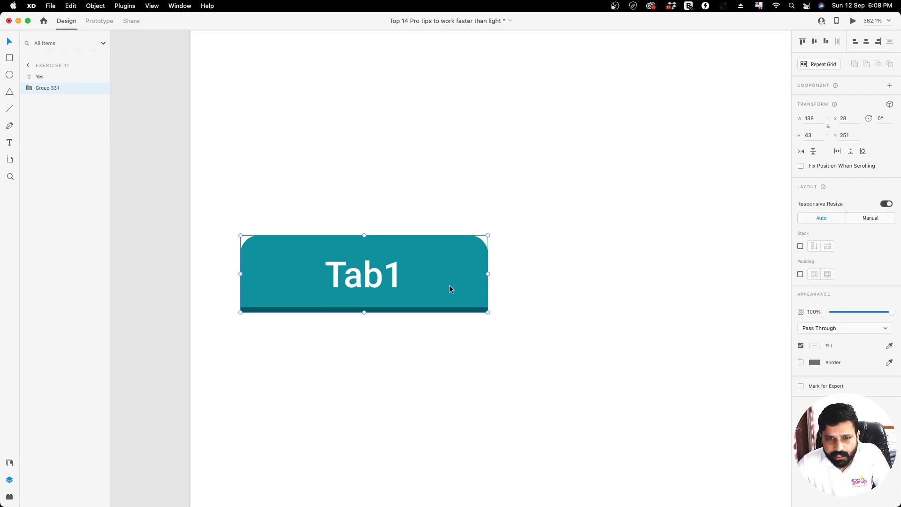
{"action": "left_click_drag", "start_coordinate": [488, 274], "coordinate": [452, 275]}
{"action": "key", "text": "super+z"}
Step: Group the Tab1 text together with the tab's background and underline group
{"action": "left_click", "coordinate": [374, 282], "text": "shift"}
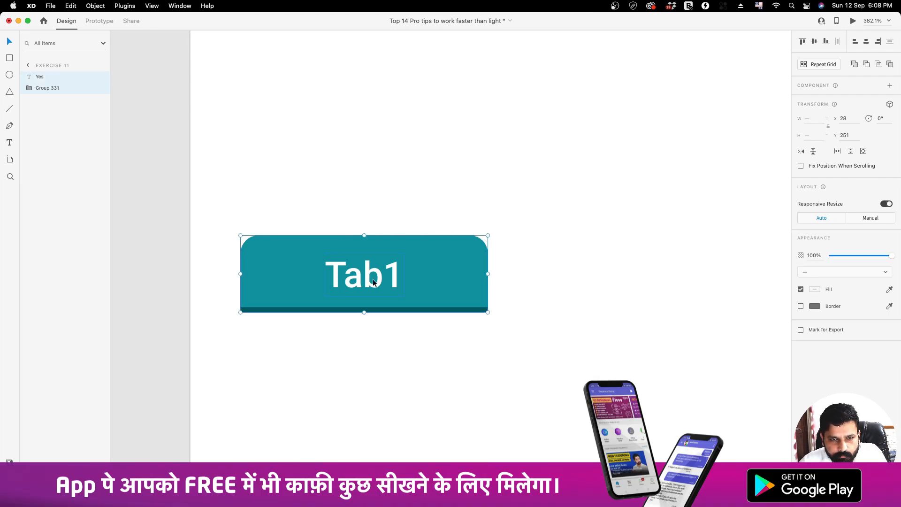
{"action": "left_click_drag", "start_coordinate": [380, 284], "coordinate": [400, 284]}
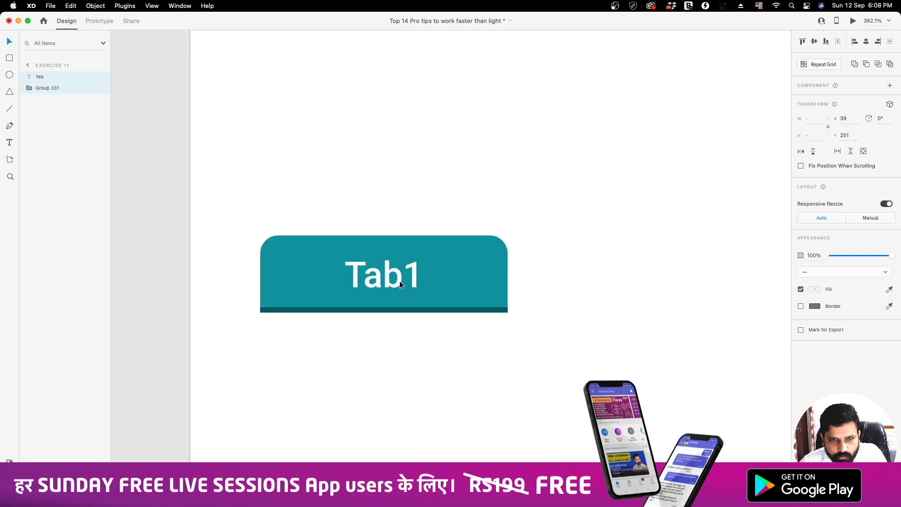
{"action": "key", "text": "super+z"}
{"action": "key", "text": "super+g"}
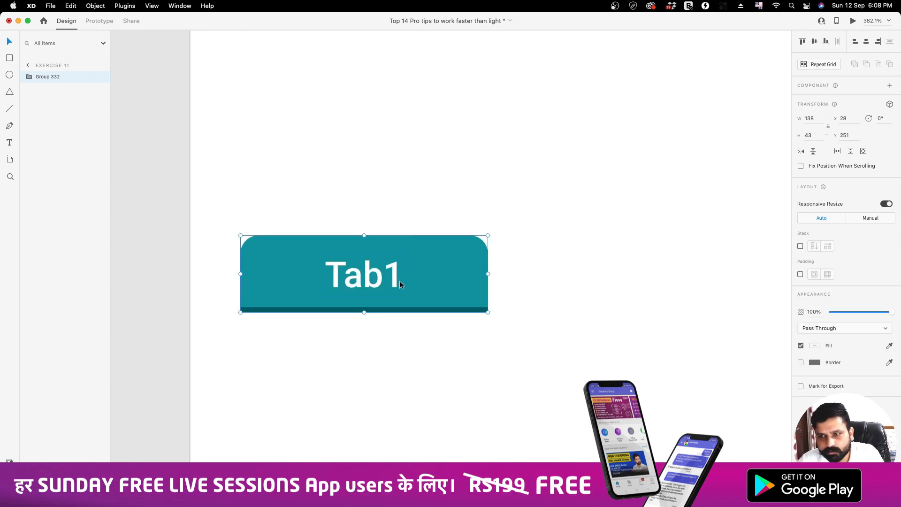
Step: Turn on padding for the tab group and try replacing its Tab1 label with Dow
{"action": "left_click", "coordinate": [800, 275]}
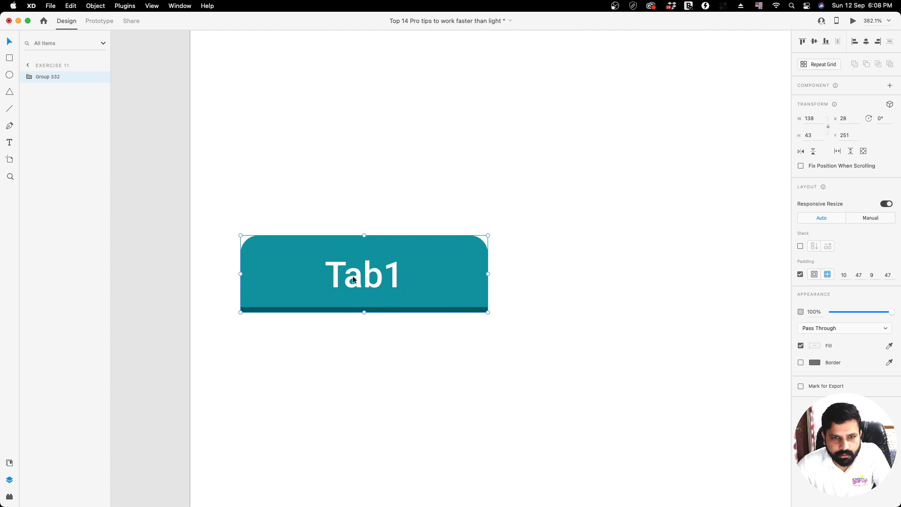
{"action": "double_click", "coordinate": [353, 275]}
{"action": "double_click", "coordinate": [353, 275]}
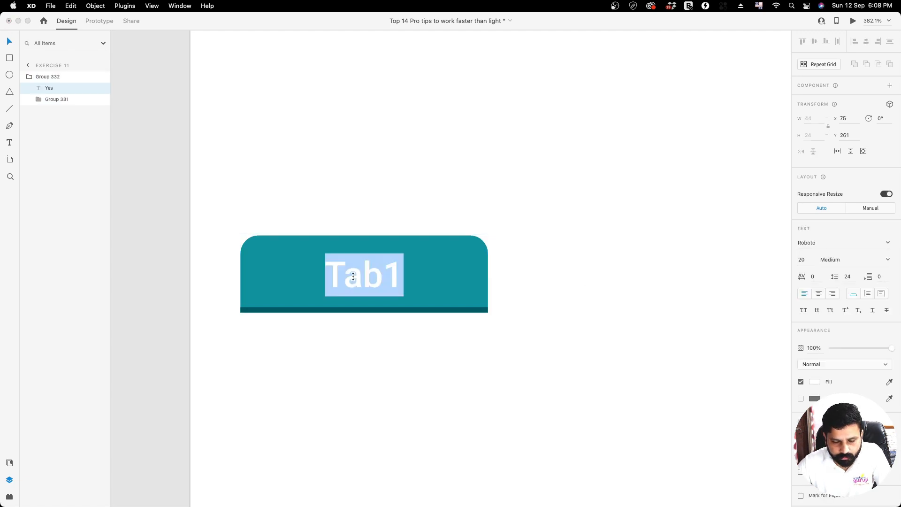
{"action": "type", "text": "Dow"}
{"action": "key", "text": "Escape"}
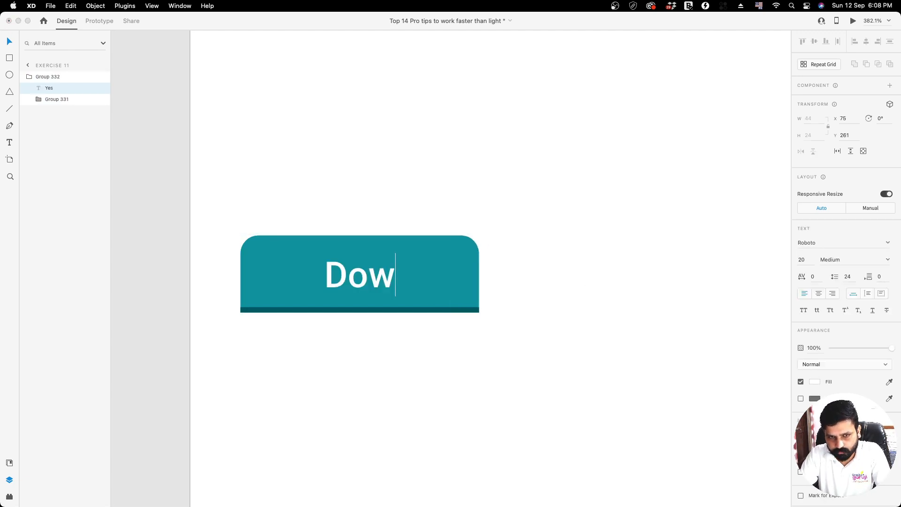
Step: Change the tab's label text to Tab longer and finish editing the text
{"action": "key", "text": "BackSpace"}
{"action": "key", "text": "BackSpace"}
{"action": "key", "text": "BackSpace"}
{"action": "type", "text": "tab"}
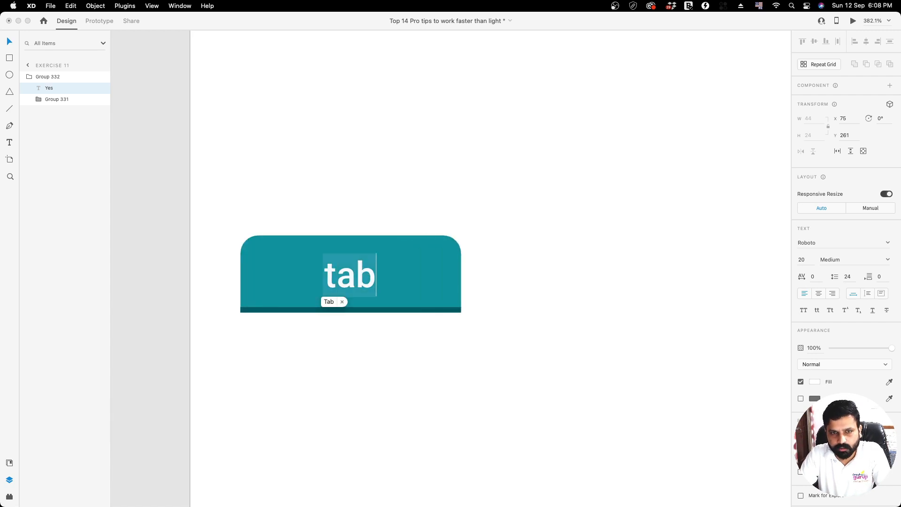
{"action": "type", "text": " lonf"}
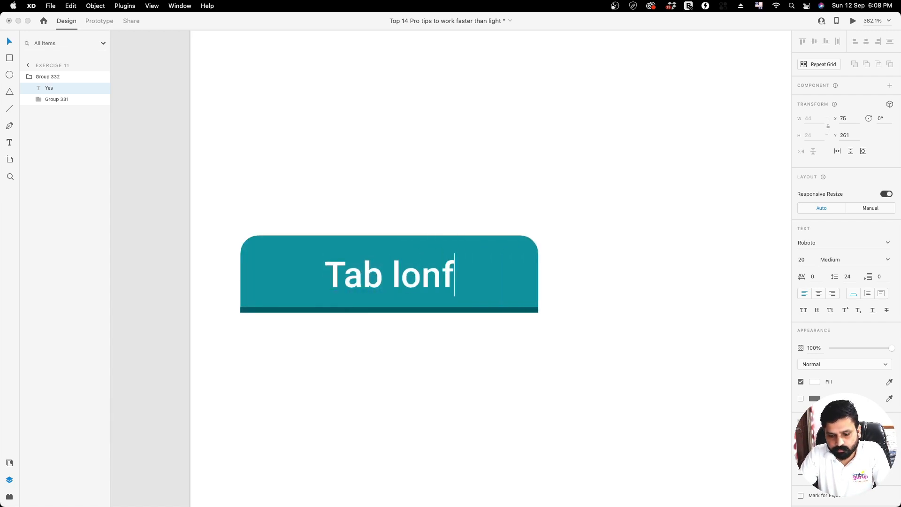
{"action": "key", "text": "BackSpace"}
{"action": "key", "text": "BackSpace"}
{"action": "type", "text": "r"}
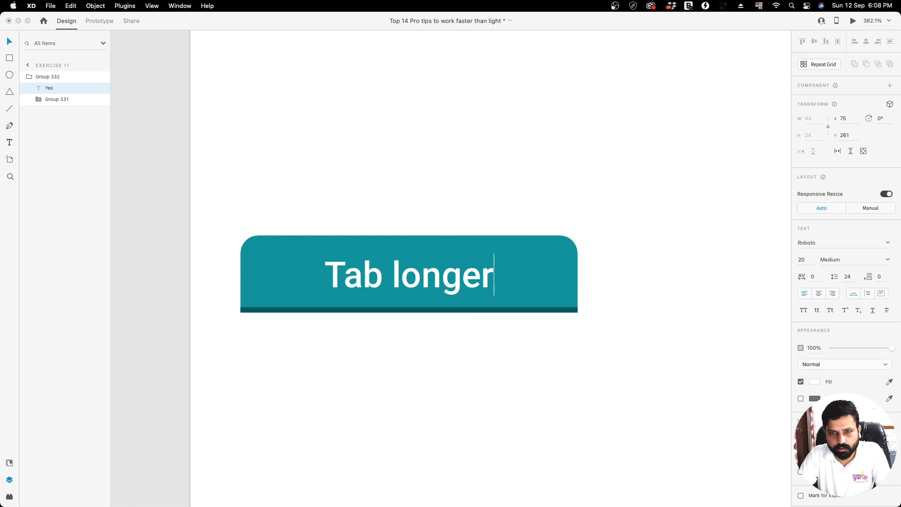
{"action": "key", "text": "Escape"}
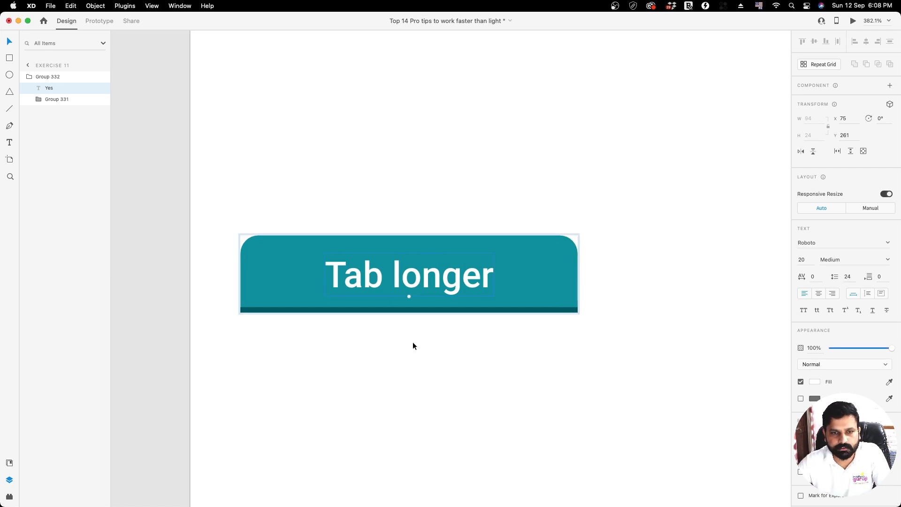
Step: Examine how the tab's background and underline fit around the longer label on the Exercise 11 artboard
{"action": "scroll", "coordinate": [333, 278], "scroll_direction": "down", "scroll_amount": 10}
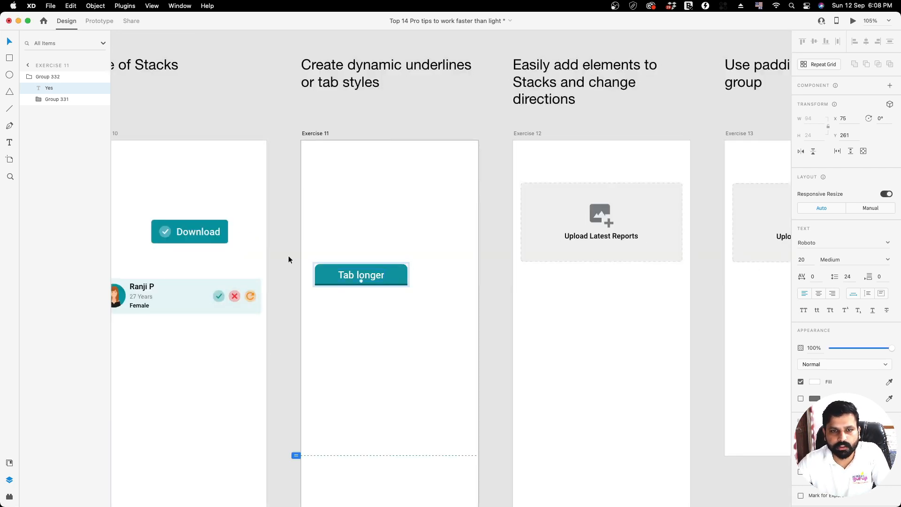
{"action": "scroll", "coordinate": [288, 256], "scroll_direction": "down", "scroll_amount": 2}
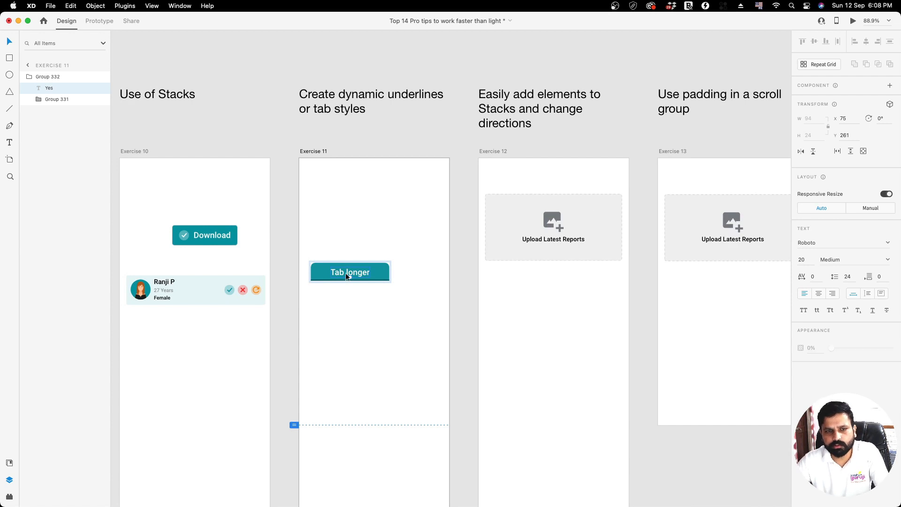
{"action": "key", "text": "Escape"}
{"action": "scroll", "coordinate": [345, 272], "scroll_direction": "up", "scroll_amount": 3}
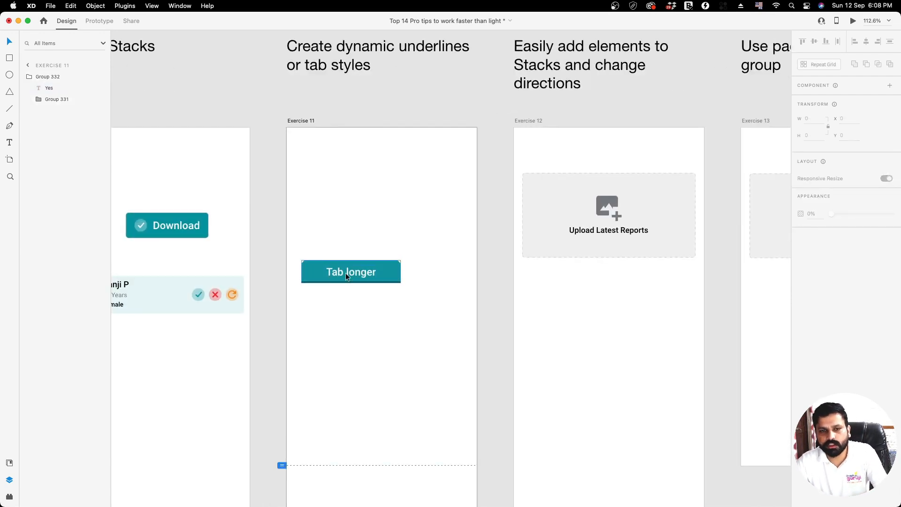
{"action": "scroll", "coordinate": [346, 272], "scroll_direction": "down", "scroll_amount": 3}
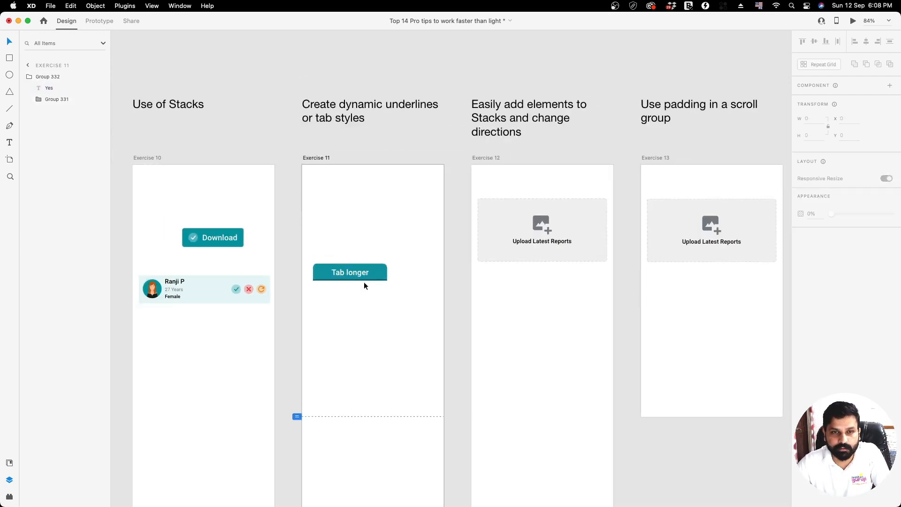
{"action": "scroll", "coordinate": [364, 280], "scroll_direction": "up", "scroll_amount": 3}
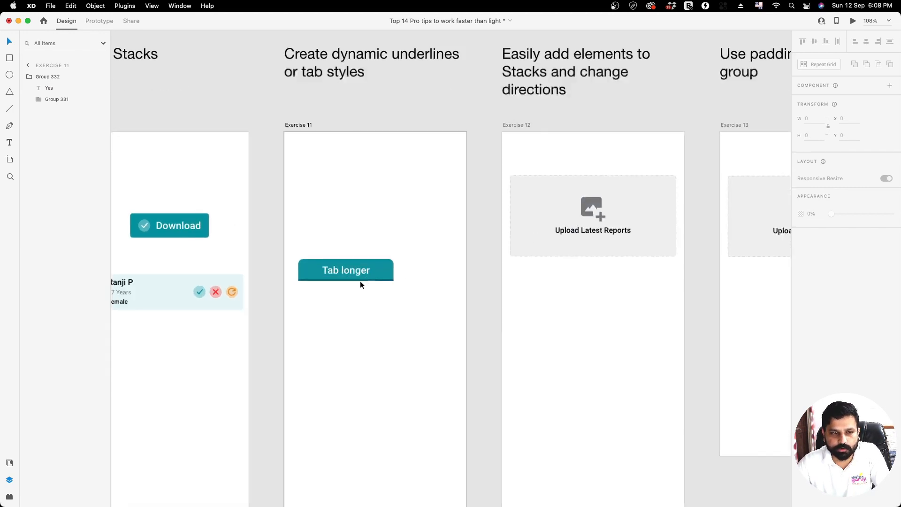
{"action": "scroll", "coordinate": [359, 280], "scroll_direction": "up", "scroll_amount": 3}
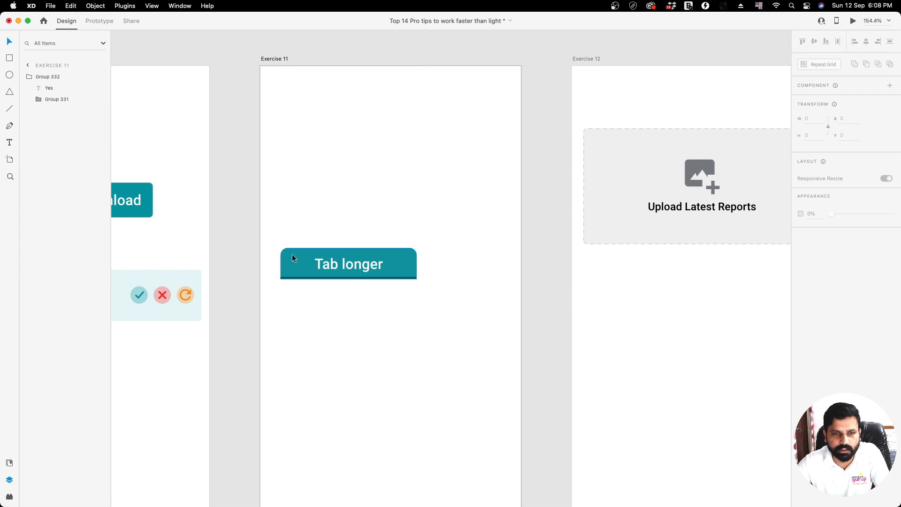
{"action": "scroll", "coordinate": [338, 265], "scroll_direction": "down", "scroll_amount": 5}
{"action": "scroll", "coordinate": [532, 194], "scroll_direction": "up", "scroll_amount": 2}
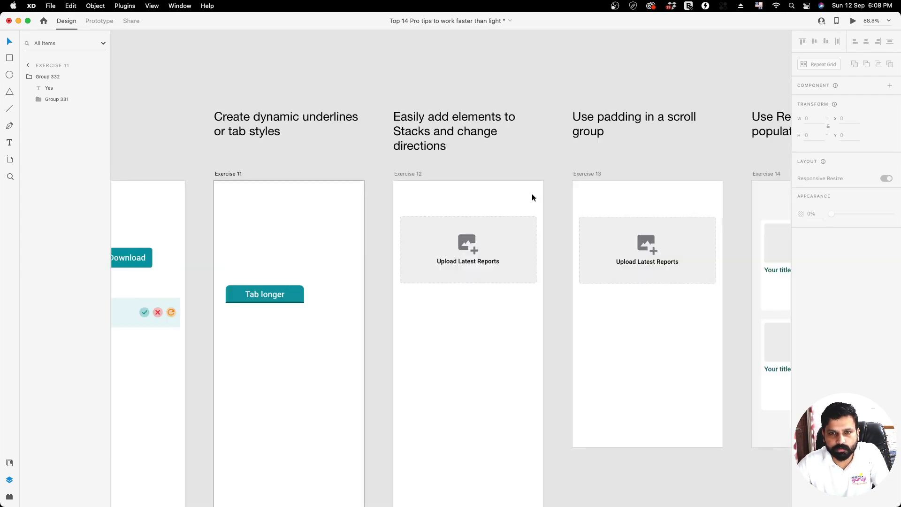
{"action": "scroll", "coordinate": [298, 301], "scroll_direction": "up", "scroll_amount": 5}
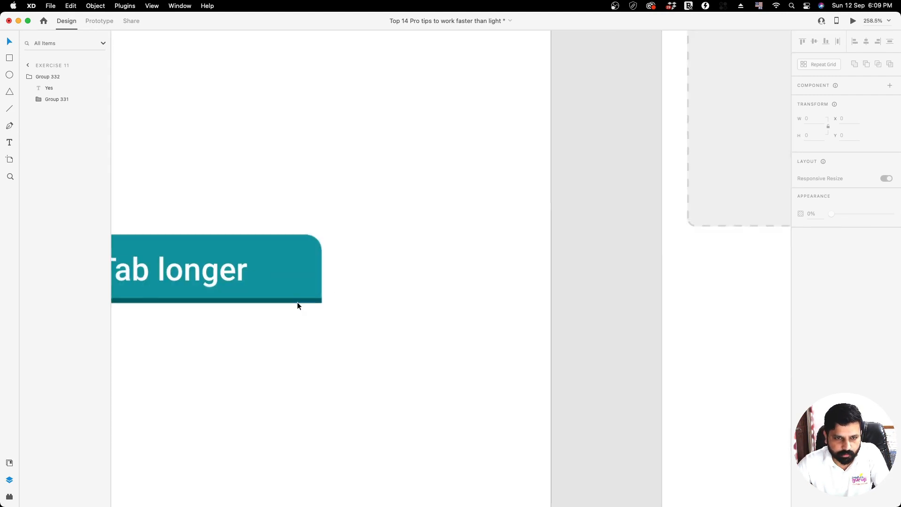
{"action": "left_click", "coordinate": [300, 262]}
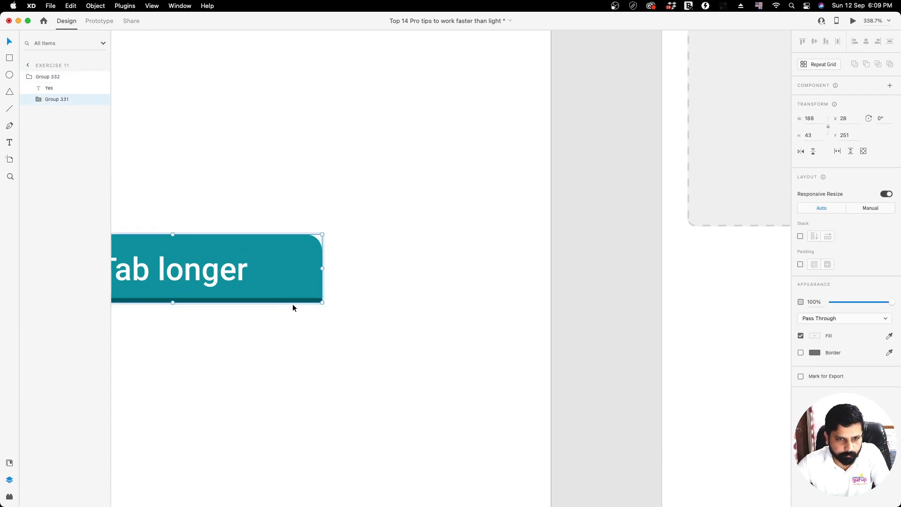
{"action": "left_click", "coordinate": [378, 282]}
{"action": "scroll", "coordinate": [275, 277], "scroll_direction": "down", "scroll_amount": 8}
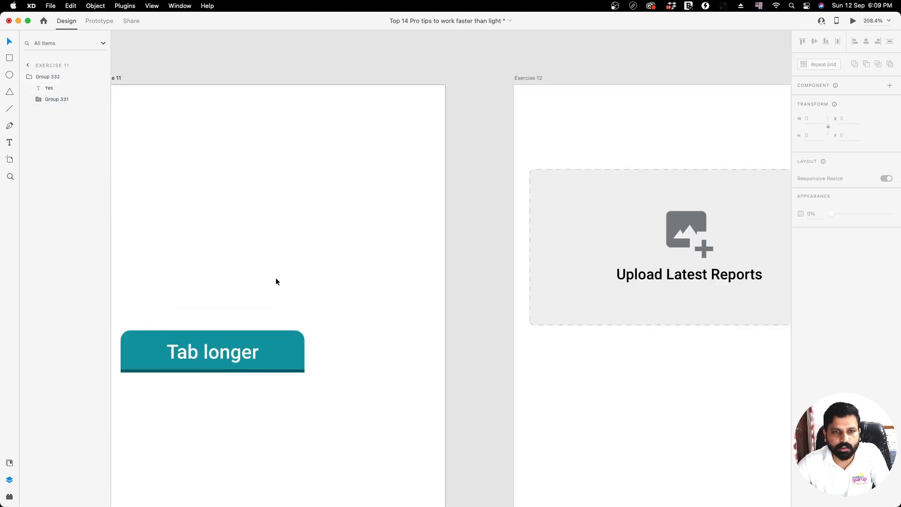
Step: On Exercise 12, duplicate the Upload Latest Reports card about 17 px below the original and undo the extra third copy
{"action": "scroll", "coordinate": [517, 218], "scroll_direction": "up", "scroll_amount": 3}
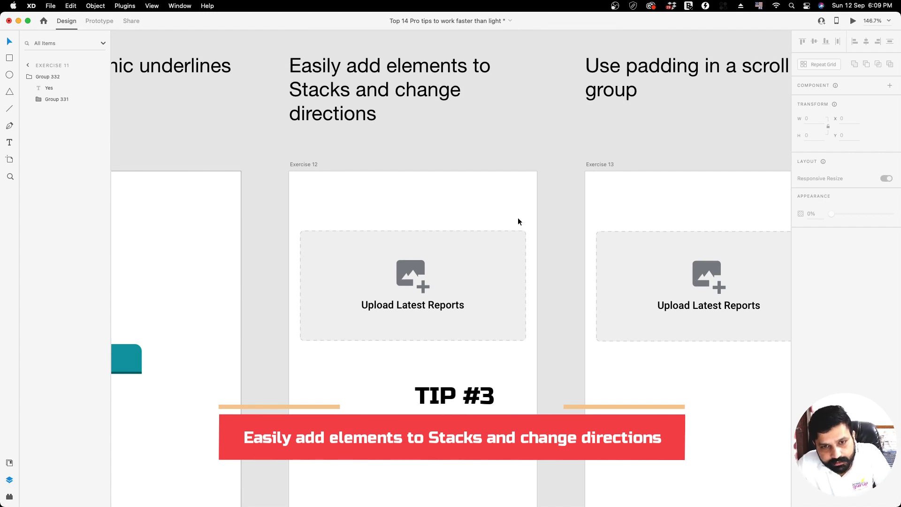
{"action": "left_click", "coordinate": [494, 251]}
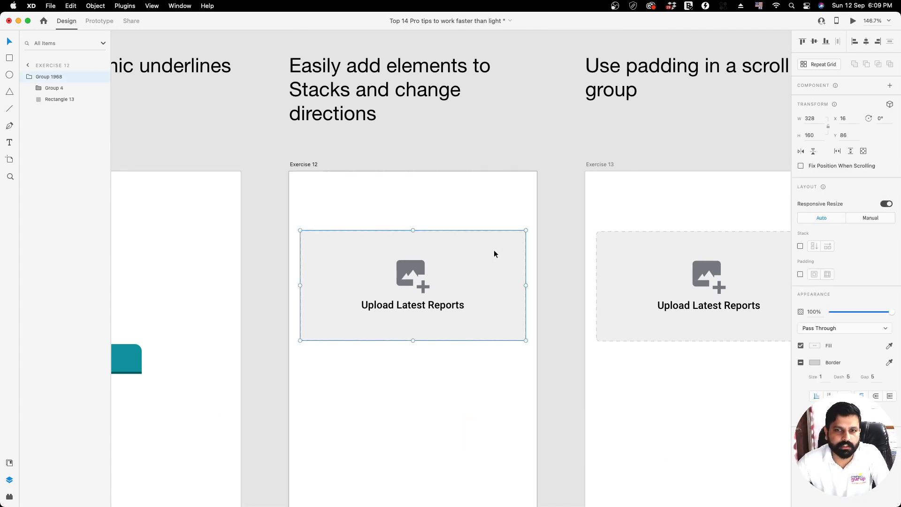
{"action": "scroll", "coordinate": [494, 254], "scroll_direction": "down", "scroll_amount": 4}
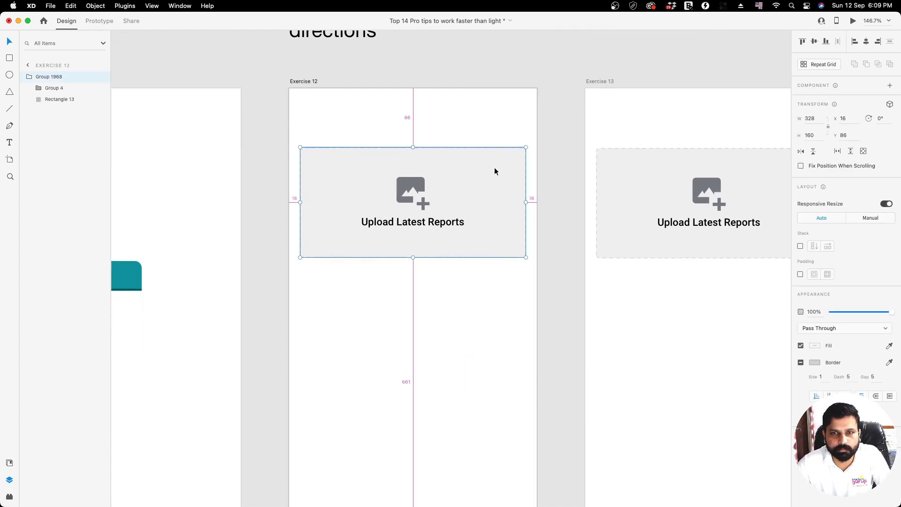
{"action": "left_click_drag", "start_coordinate": [494, 167], "coordinate": [489, 396]}
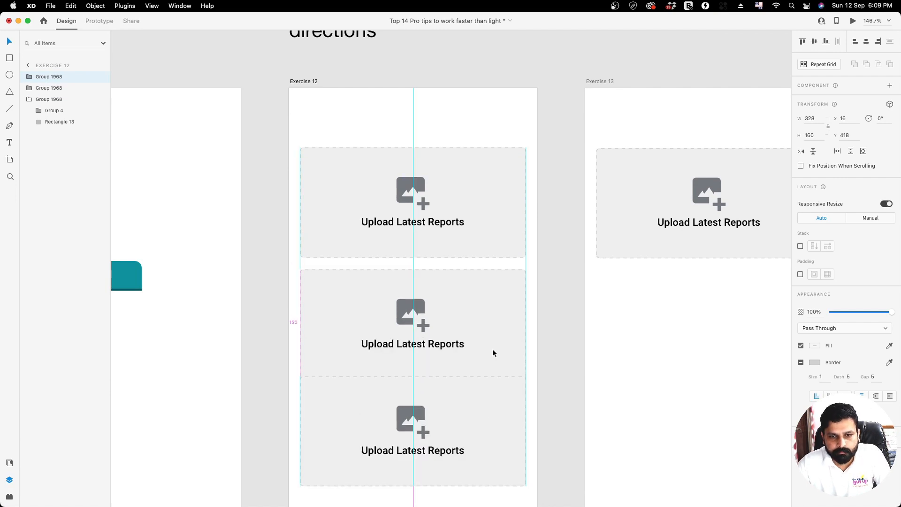
{"action": "key", "text": "super+z"}
Step: Group the two Upload Latest Reports cards and turn on a vertical Stack for the group
{"action": "left_click", "coordinate": [486, 212], "text": "shift"}
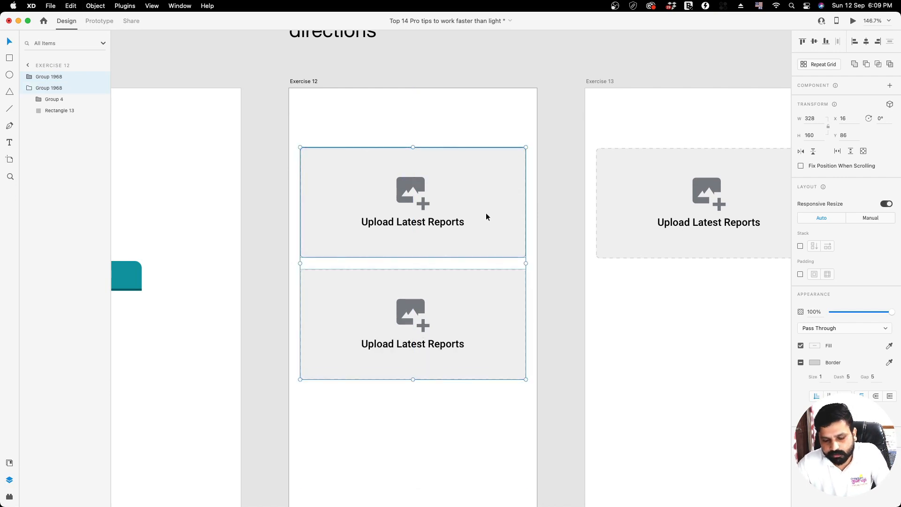
{"action": "key", "text": "super+g"}
{"action": "left_click", "coordinate": [800, 246]}
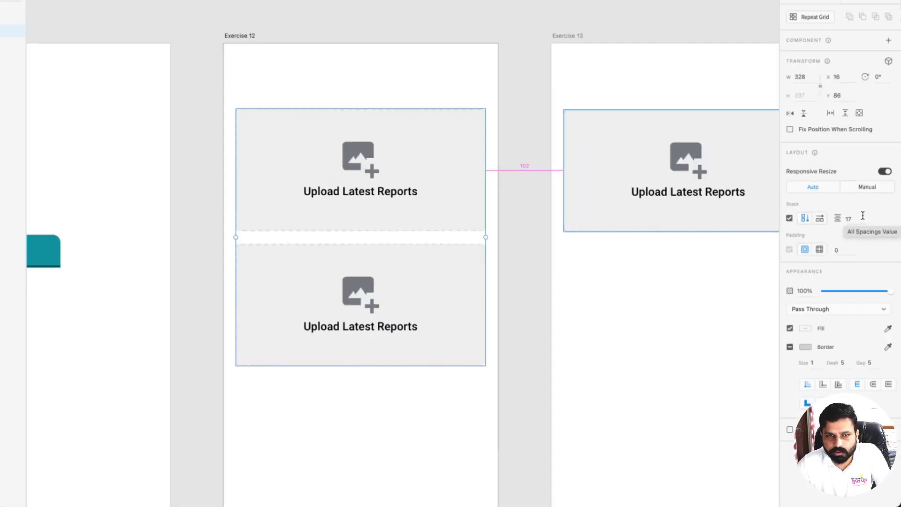
Step: Duplicate the lower Upload Latest Reports card three times inside the stack
{"action": "scroll", "coordinate": [436, 226], "scroll_direction": "down", "scroll_amount": 3}
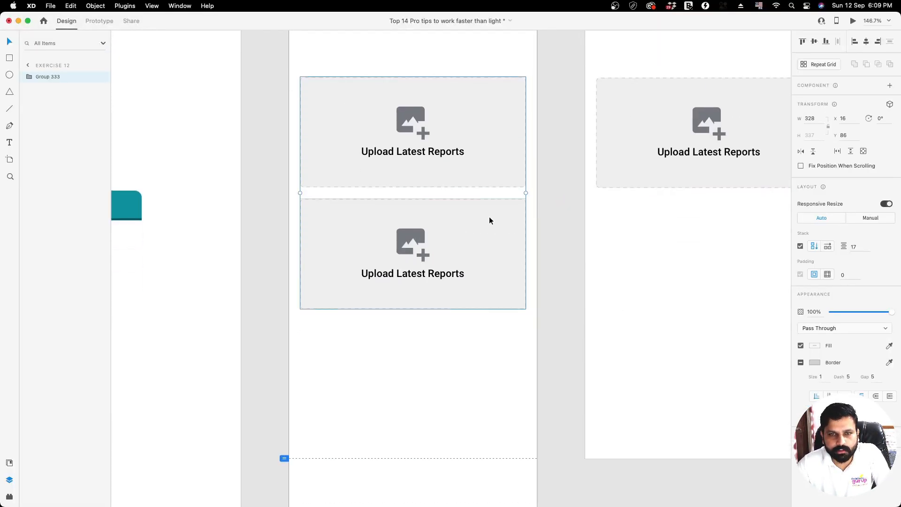
{"action": "double_click", "coordinate": [459, 226]}
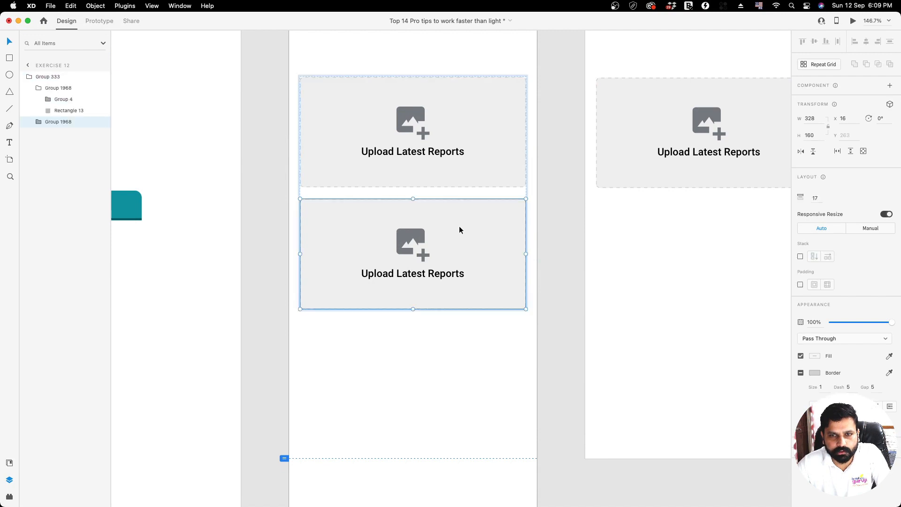
{"action": "double_click", "coordinate": [459, 226]}
{"action": "left_click", "coordinate": [541, 261]}
{"action": "left_click", "coordinate": [466, 243]}
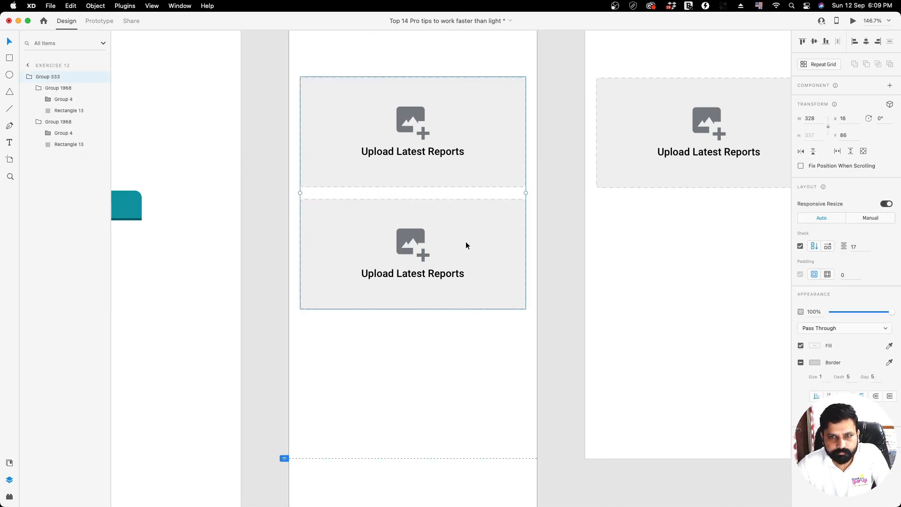
{"action": "double_click", "coordinate": [466, 243]}
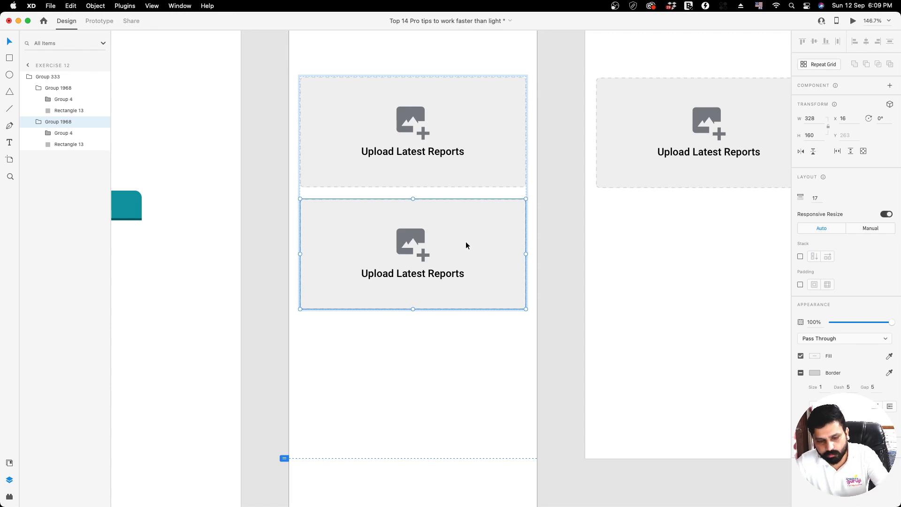
{"action": "key", "text": "super+d"}
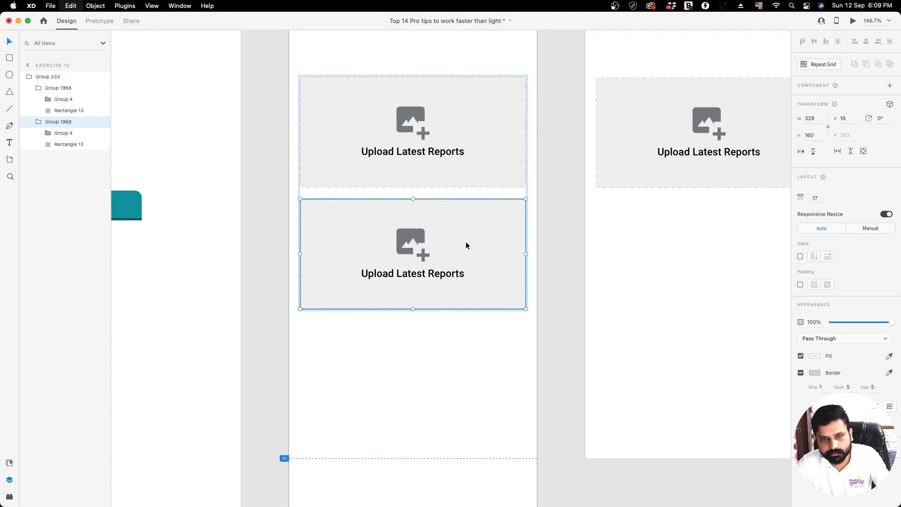
{"action": "scroll", "coordinate": [466, 245], "scroll_direction": "down", "scroll_amount": 3}
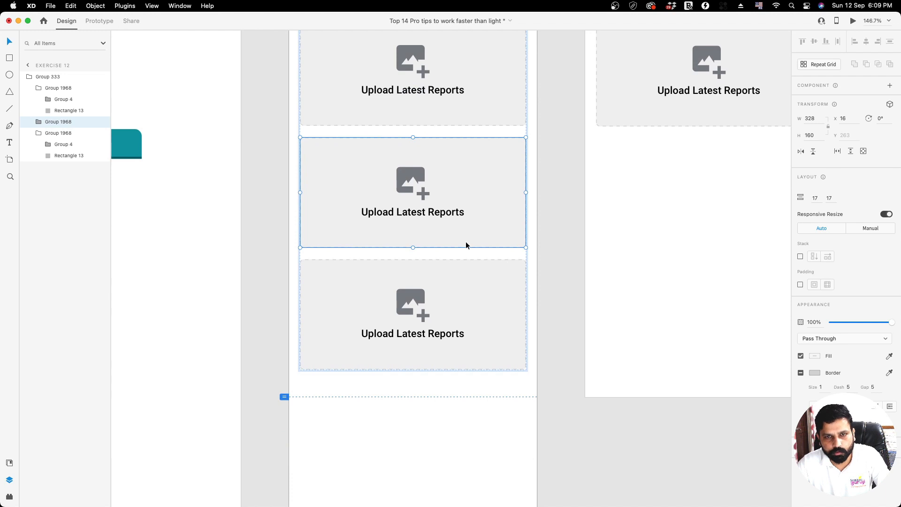
{"action": "key", "text": "super+d"}
{"action": "scroll", "coordinate": [466, 245], "scroll_direction": "down", "scroll_amount": 3}
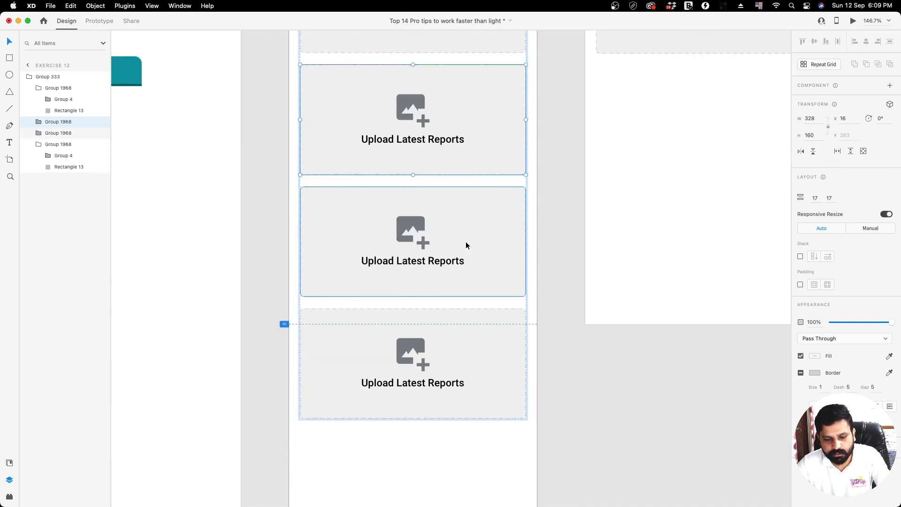
{"action": "key", "text": "super+d"}
Step: Reorder the cards within the stack by moving the third card up into the second slot
{"action": "scroll", "coordinate": [464, 246], "scroll_direction": "up", "scroll_amount": 1}
{"action": "left_click_drag", "start_coordinate": [454, 268], "coordinate": [460, 157]}
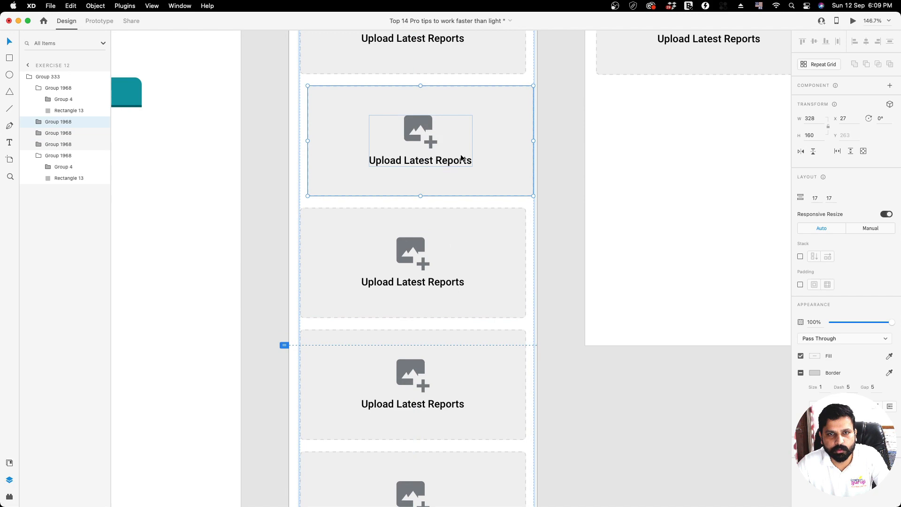
{"action": "left_click", "coordinate": [451, 268]}
{"action": "left_click_drag", "start_coordinate": [458, 287], "coordinate": [456, 191]}
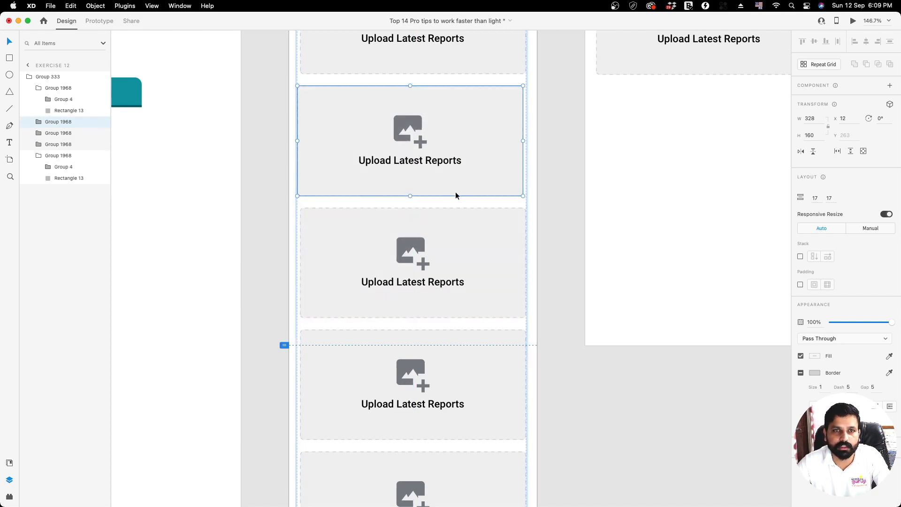
Step: Shift the first card in the stack so its left edge lines up with the second card's, and clear the selection
{"action": "scroll", "coordinate": [444, 263], "scroll_direction": "up", "scroll_amount": 3}
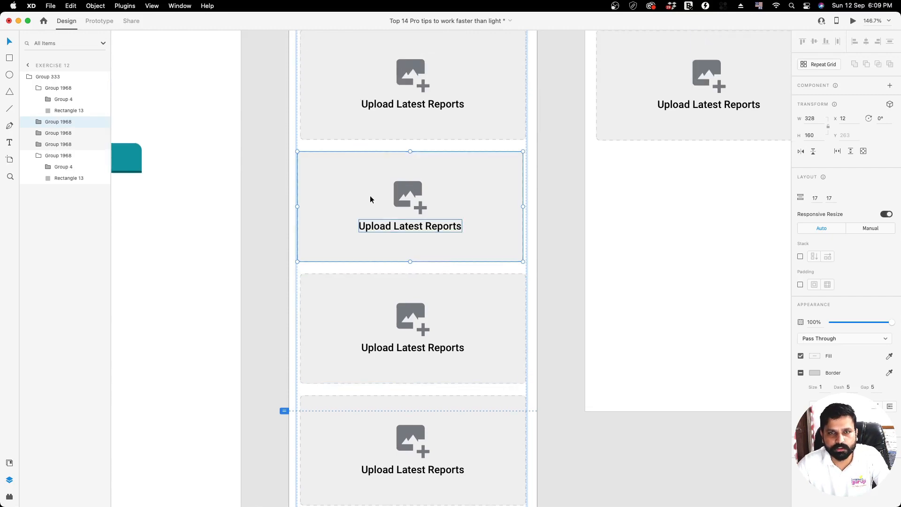
{"action": "scroll", "coordinate": [369, 199], "scroll_direction": "down", "scroll_amount": 5}
{"action": "scroll", "coordinate": [362, 114], "scroll_direction": "up", "scroll_amount": 3}
{"action": "scroll", "coordinate": [301, 126], "scroll_direction": "up", "scroll_amount": 3}
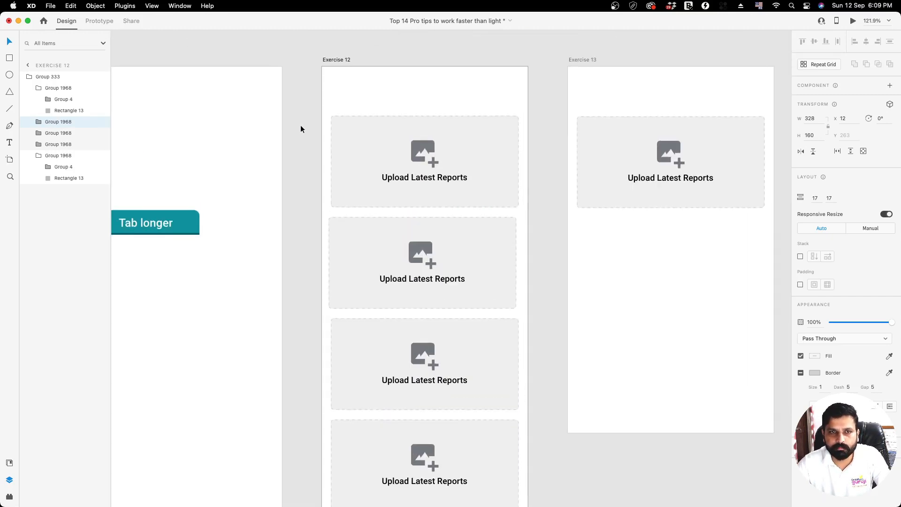
{"action": "left_click_drag", "start_coordinate": [471, 168], "coordinate": [494, 179]}
{"action": "left_click", "coordinate": [543, 220]}
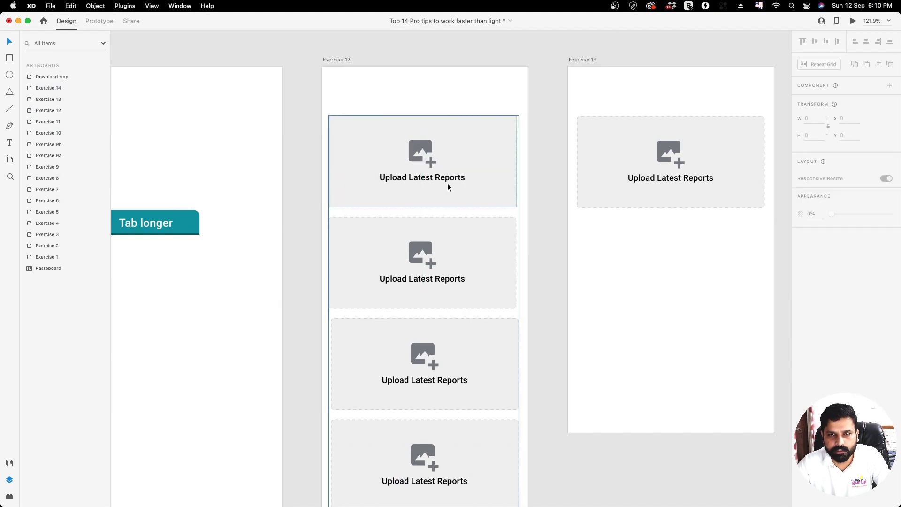
Step: Switch Exercise 12's card stack to a horizontal direction and back to vertical
{"action": "left_click", "coordinate": [435, 120]}
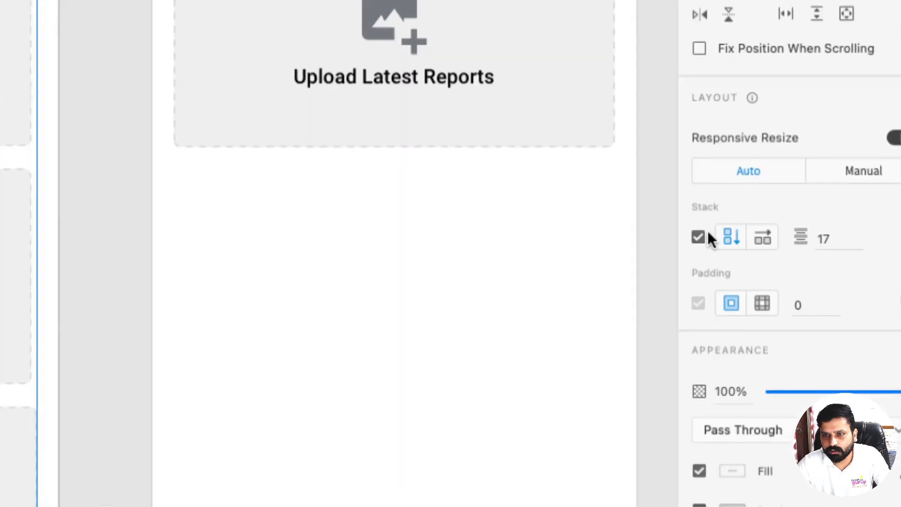
{"action": "left_click", "coordinate": [760, 239]}
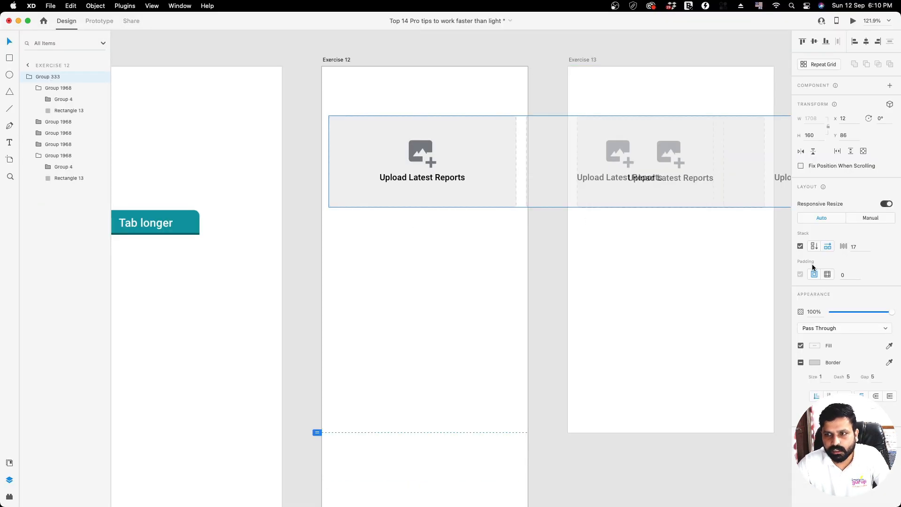
{"action": "left_click", "coordinate": [815, 246]}
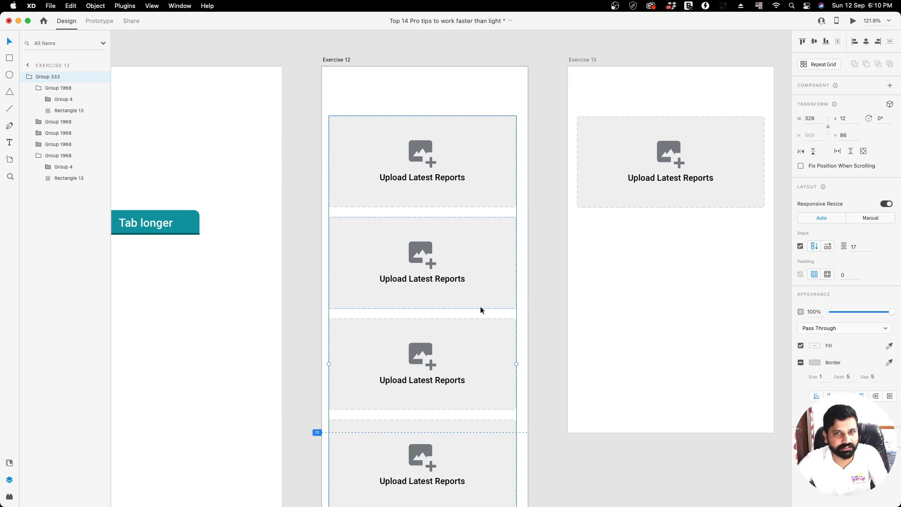
Step: Duplicate Exercise 13's Upload Latest Reports card twice to the right, leaving about 16 px between cards
{"action": "left_click_drag", "start_coordinate": [597, 268], "coordinate": [362, 350]}
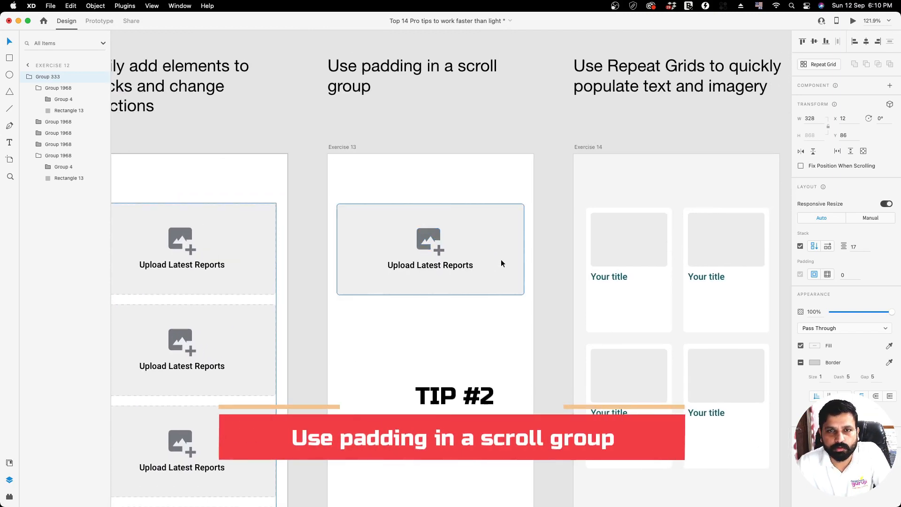
{"action": "scroll", "coordinate": [483, 246], "scroll_direction": "up", "scroll_amount": 5}
{"action": "left_click", "coordinate": [484, 246]}
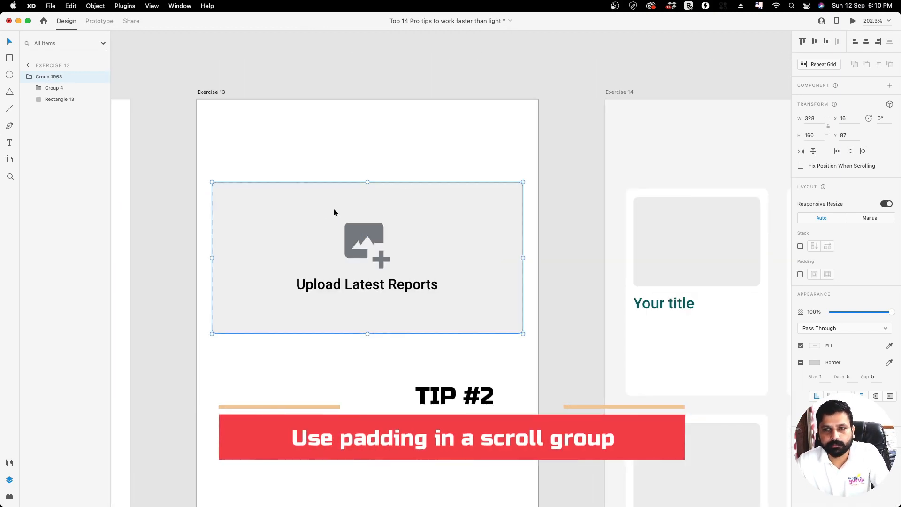
{"action": "scroll", "coordinate": [324, 208], "scroll_direction": "down", "scroll_amount": 5}
{"action": "left_click_drag", "start_coordinate": [303, 218], "coordinate": [449, 224]}
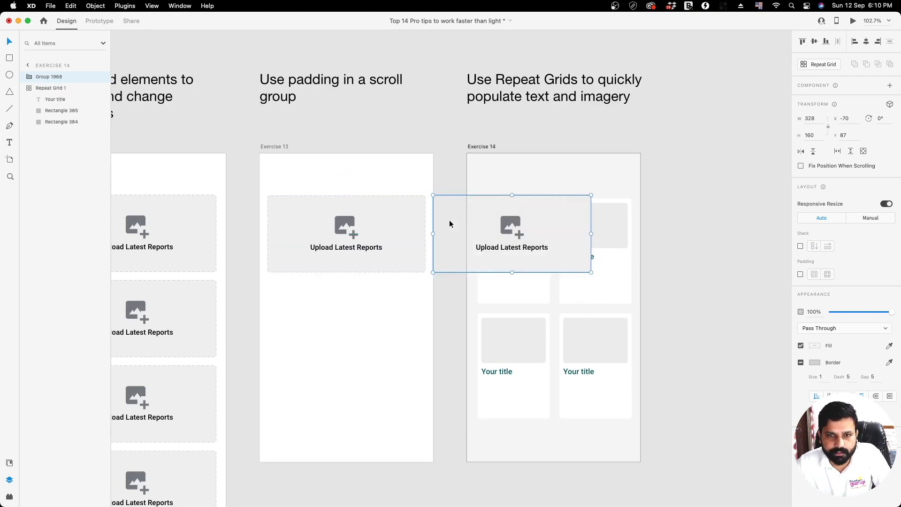
{"action": "left_click_drag", "start_coordinate": [533, 224], "coordinate": [612, 219]}
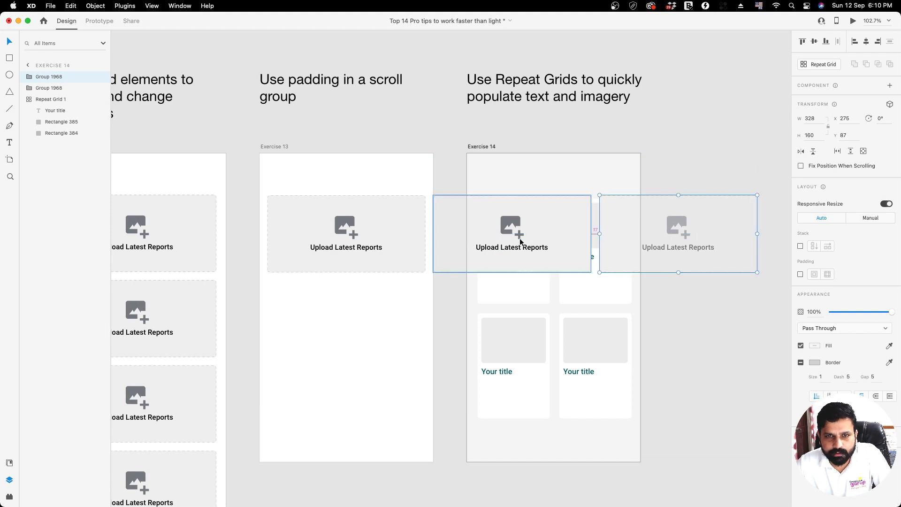
Step: Group Exercise 13's three upload cards and make the group scroll horizontally
{"action": "left_click", "coordinate": [392, 216]}
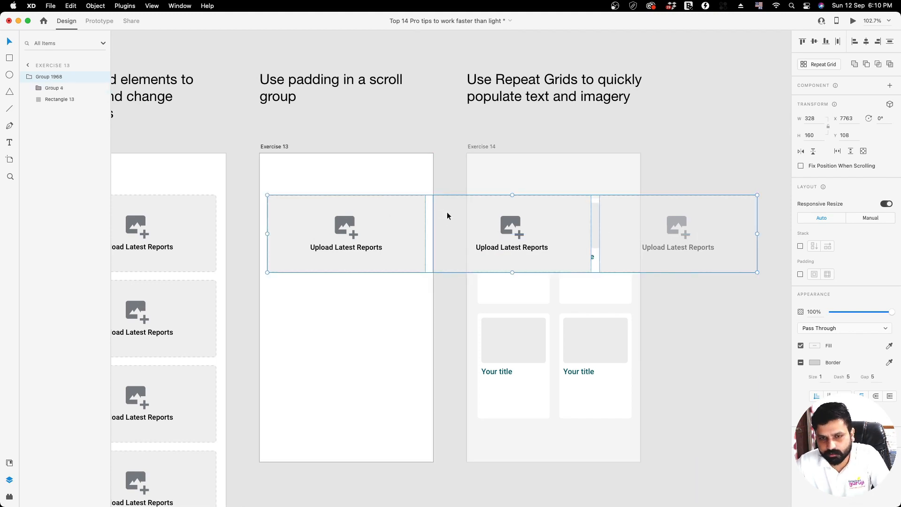
{"action": "key", "text": "super+g"}
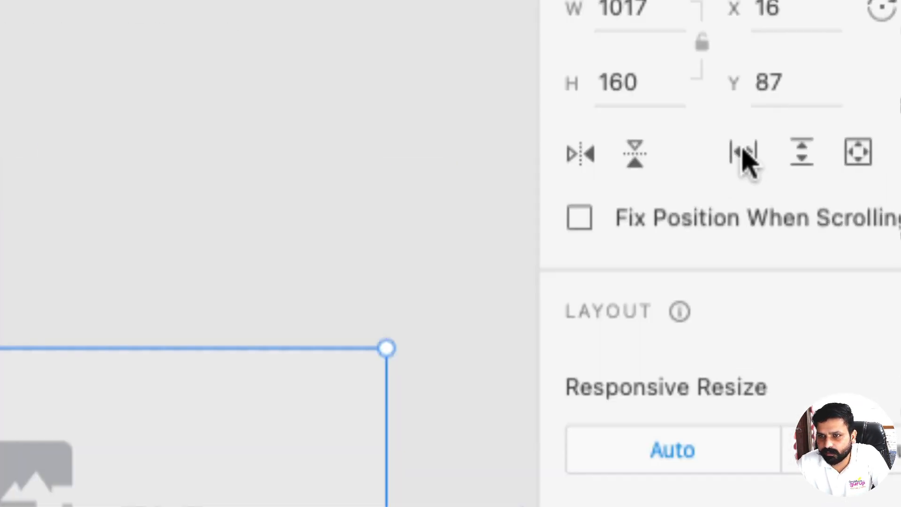
{"action": "mouse_move", "coordinate": [757, 166]}
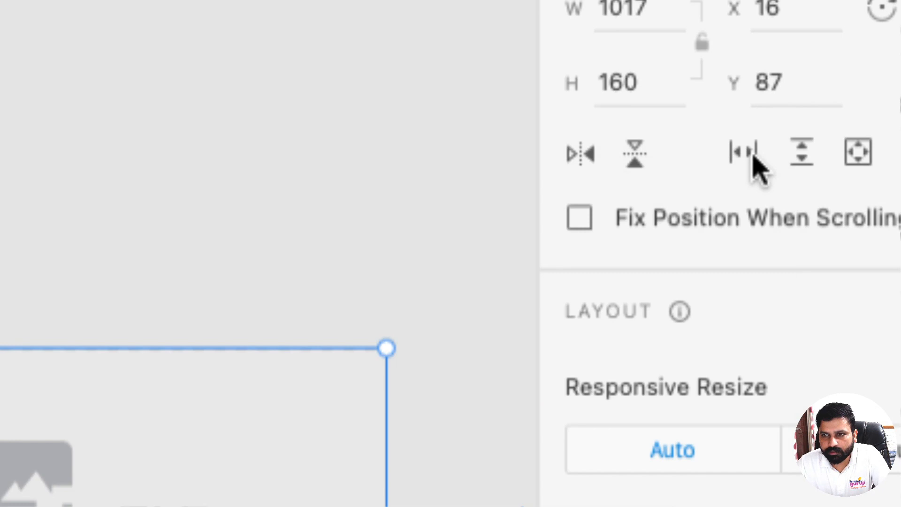
{"action": "left_click", "coordinate": [751, 155]}
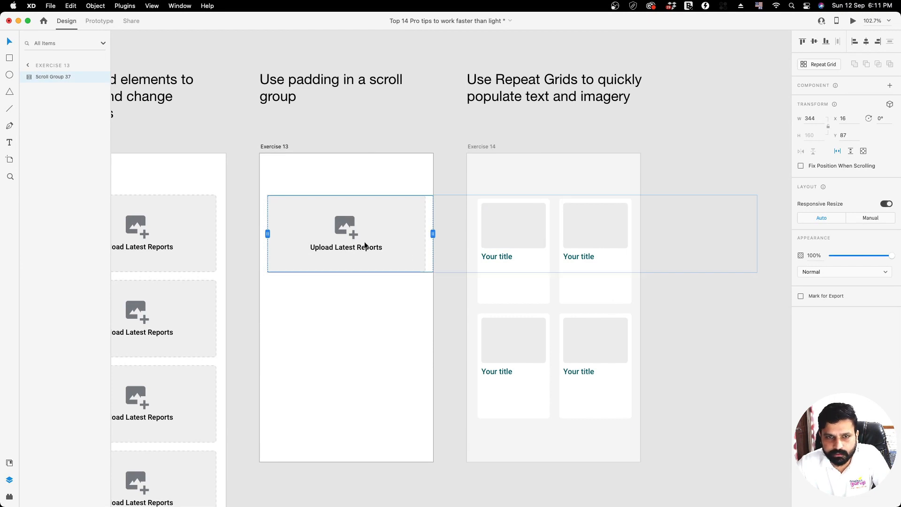
Step: Check the scroll group's distance to the artboard edges and test its horizontal scrolling in the preview
{"action": "key", "text": "alt"}
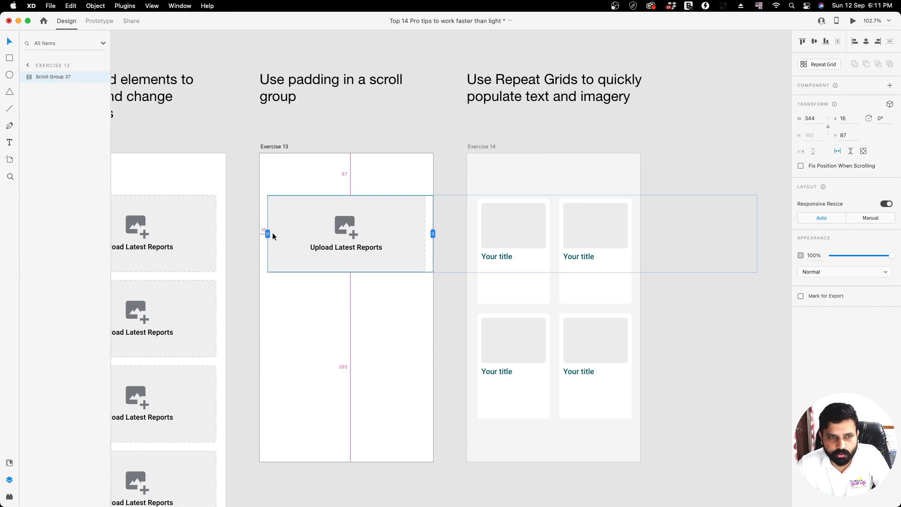
{"action": "left_click", "coordinate": [853, 21]}
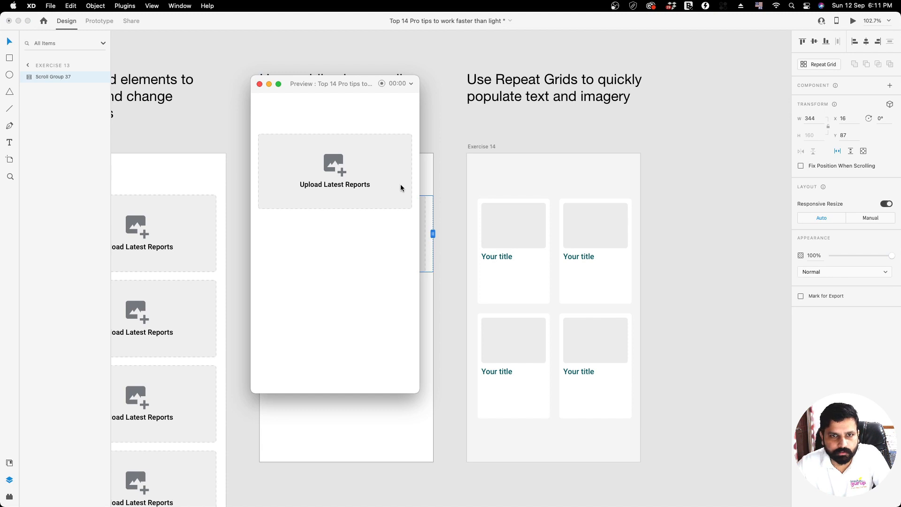
{"action": "left_click_drag", "start_coordinate": [401, 188], "coordinate": [578, 196]}
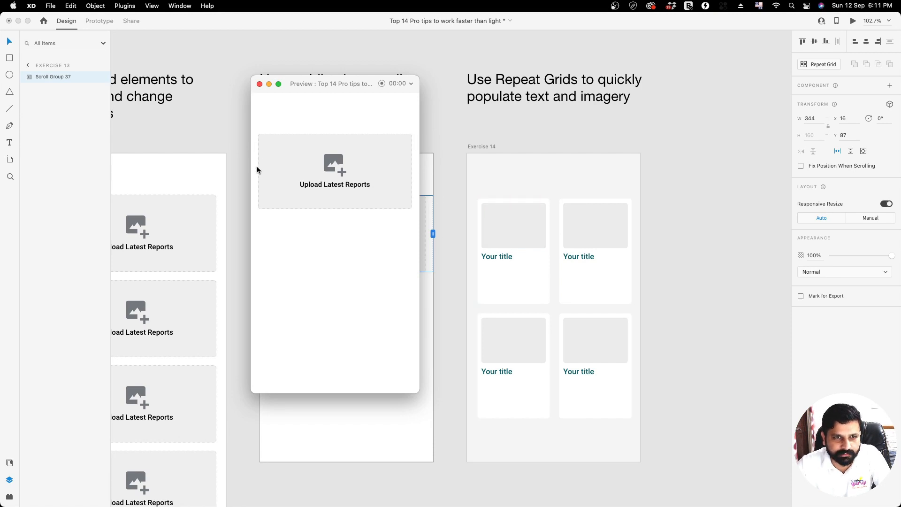
{"action": "left_click_drag", "start_coordinate": [411, 175], "coordinate": [156, 185]}
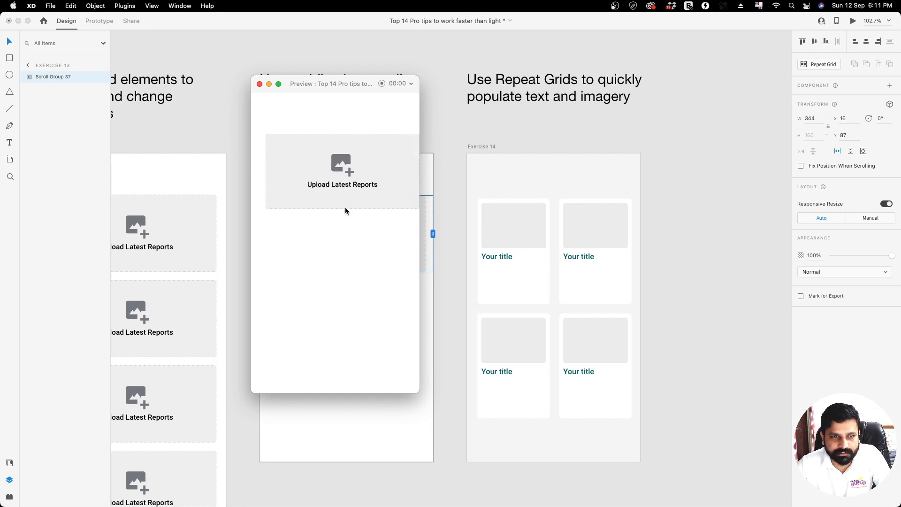
{"action": "left_click", "coordinate": [260, 83]}
Step: Try narrowing the scroll group to 328 px and preview its scrolling, ending with the width change undone
{"action": "left_click_drag", "start_coordinate": [428, 233], "coordinate": [421, 233]}
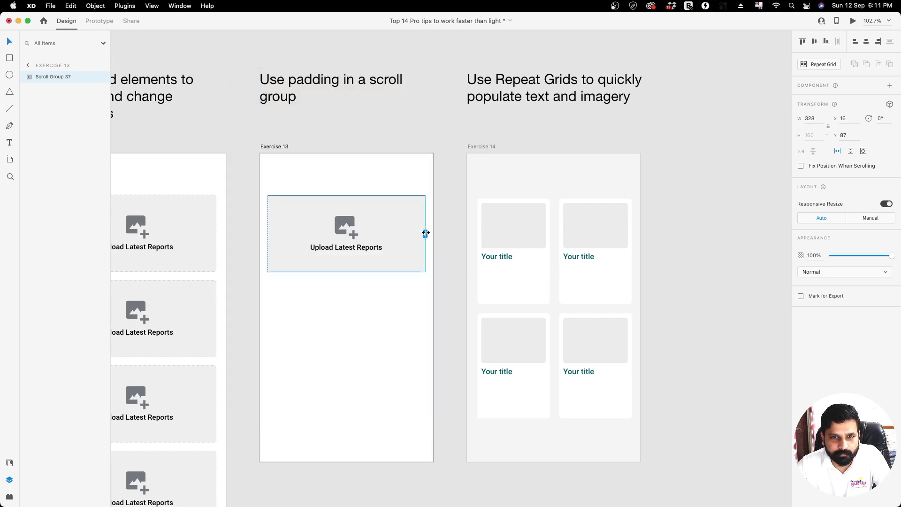
{"action": "left_click", "coordinate": [853, 21]}
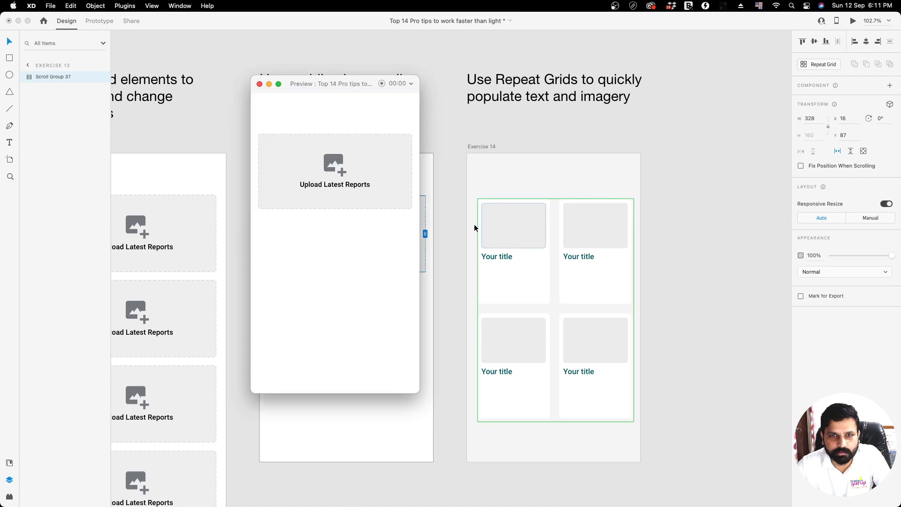
{"action": "left_click_drag", "start_coordinate": [395, 183], "coordinate": [336, 185]}
{"action": "left_click_drag", "start_coordinate": [391, 187], "coordinate": [368, 188]}
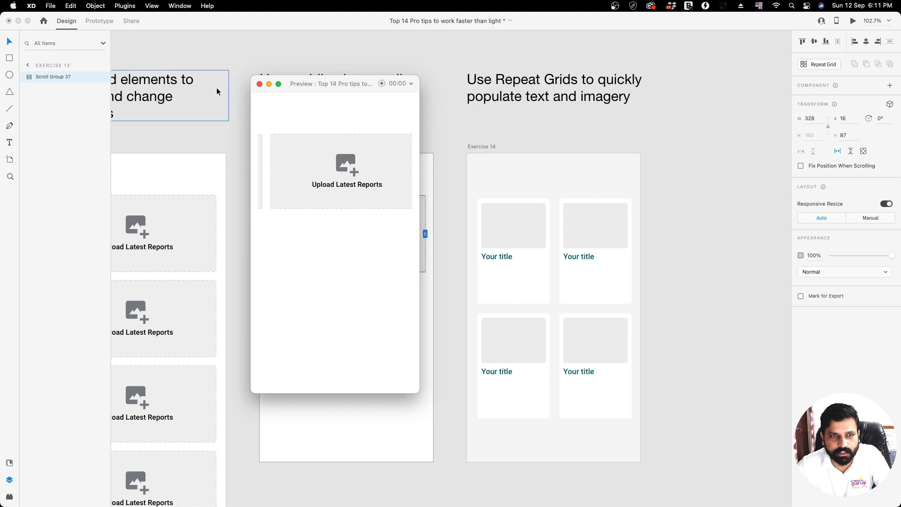
{"action": "left_click", "coordinate": [259, 85]}
{"action": "key", "text": "super+z"}
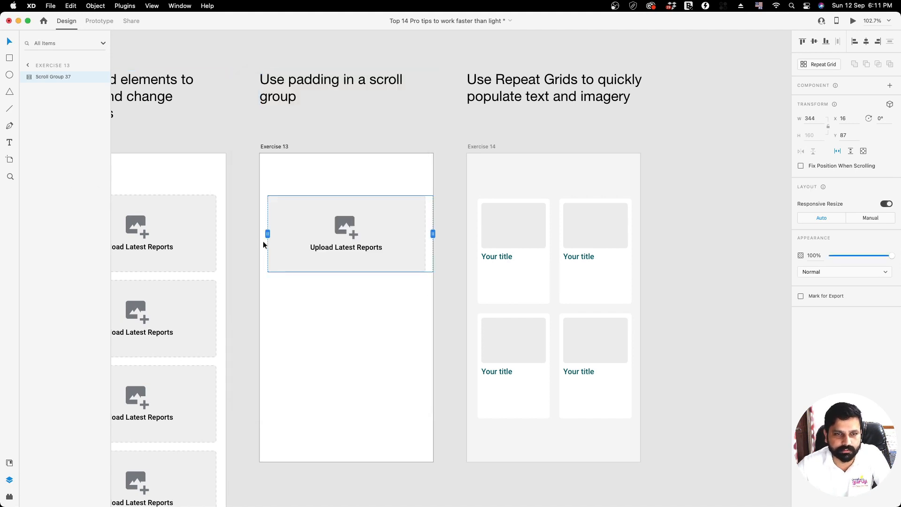
Step: Try extending the scroll group's left edge to the artboard edge and enabling separate padding values on its inner group
{"action": "left_click_drag", "start_coordinate": [267, 233], "coordinate": [259, 233]}
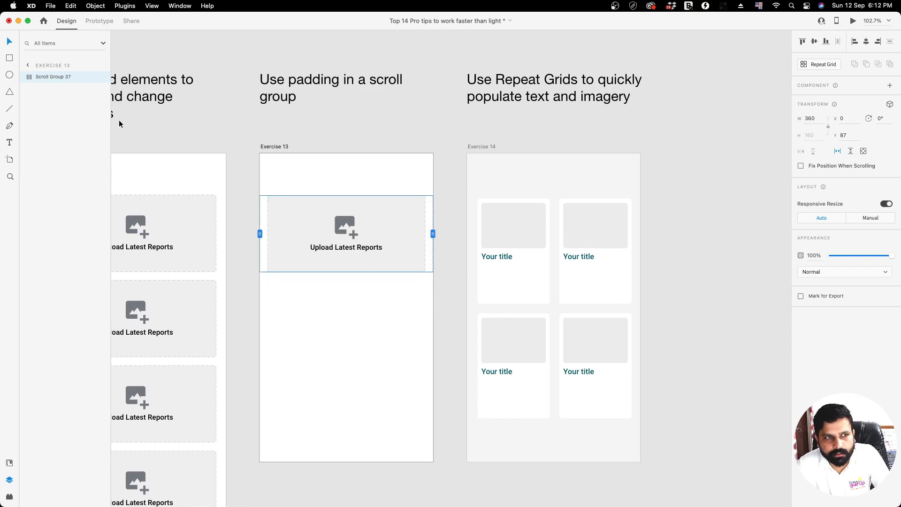
{"action": "left_click", "coordinate": [27, 77]}
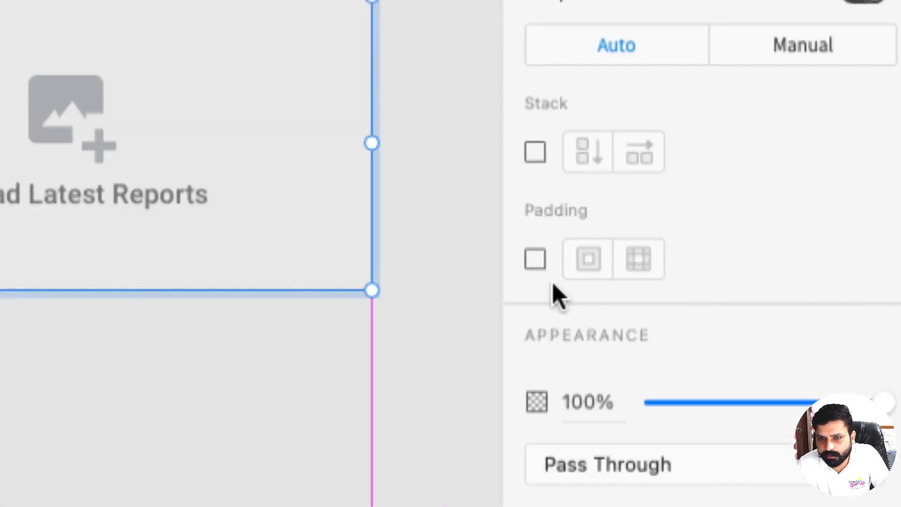
{"action": "left_click", "coordinate": [801, 264]}
{"action": "left_click", "coordinate": [640, 259]}
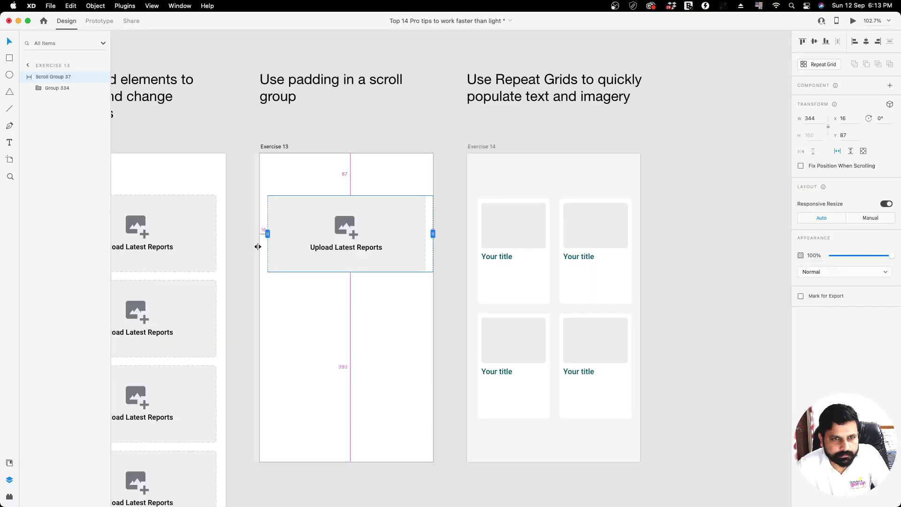
Step: Extend the scroll group to the artboard's left edge at X 0, and give its inner group 16 px of right padding
{"action": "left_click_drag", "start_coordinate": [267, 233], "coordinate": [260, 234]}
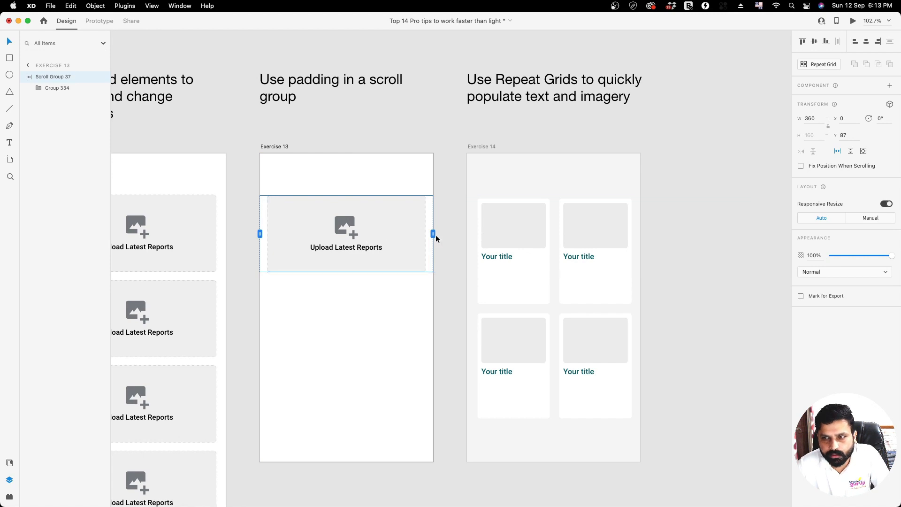
{"action": "left_click", "coordinate": [59, 88]}
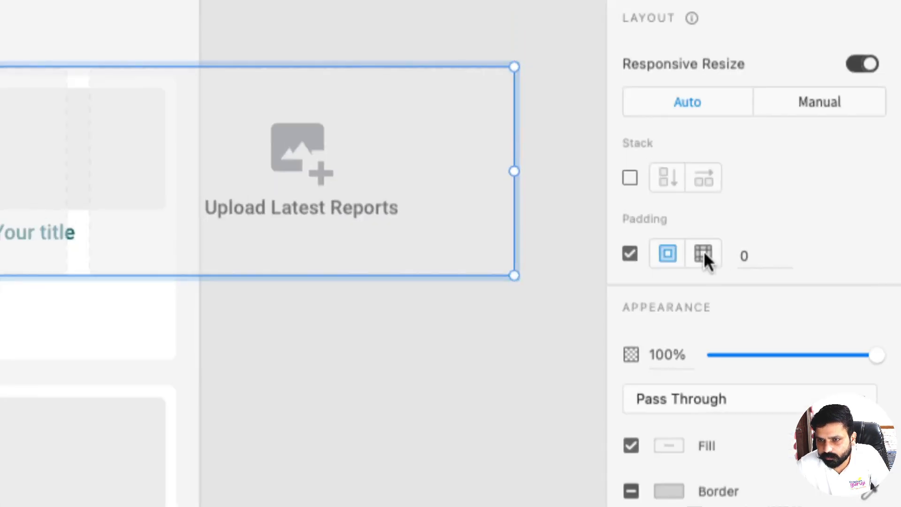
{"action": "left_click", "coordinate": [703, 255]}
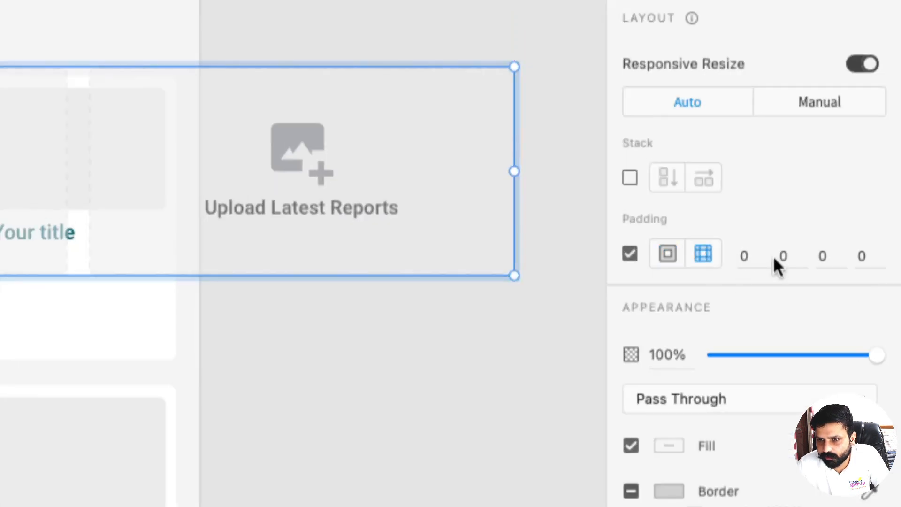
{"action": "left_click", "coordinate": [786, 256]}
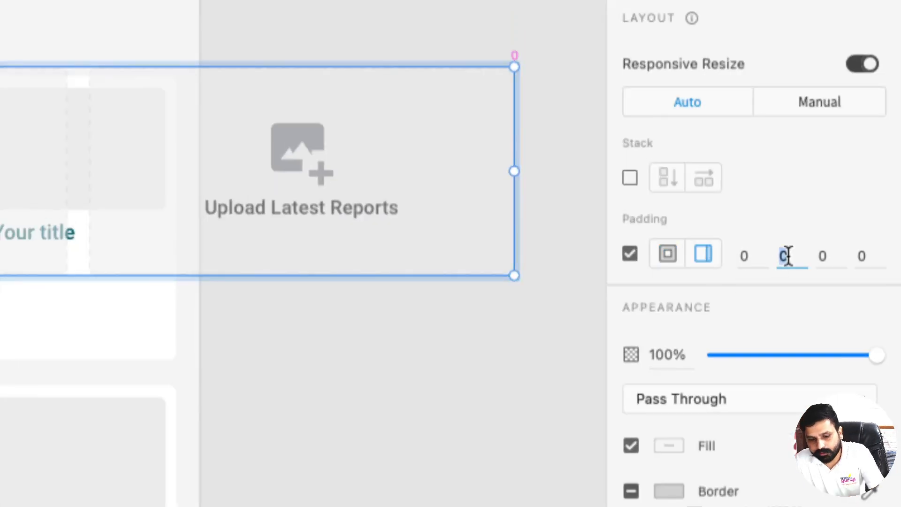
{"action": "key", "text": "Return"}
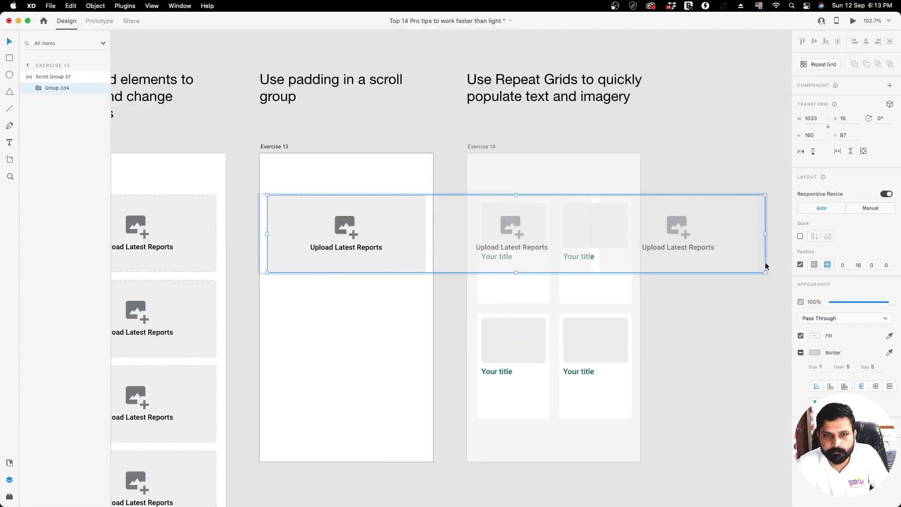
Step: Preview Exercise 13 and scroll the padded cards horizontally in both directions to check their end spacing
{"action": "left_click", "coordinate": [853, 20]}
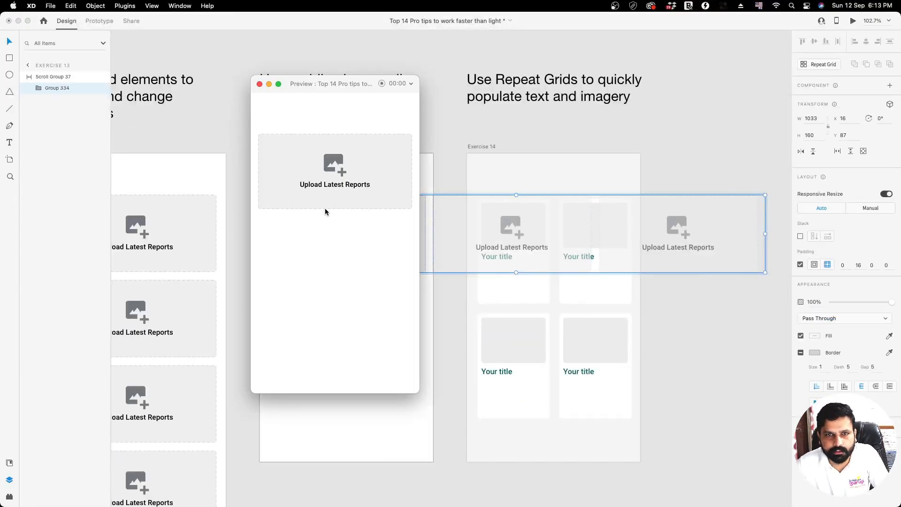
{"action": "left_click_drag", "start_coordinate": [300, 192], "coordinate": [215, 190]}
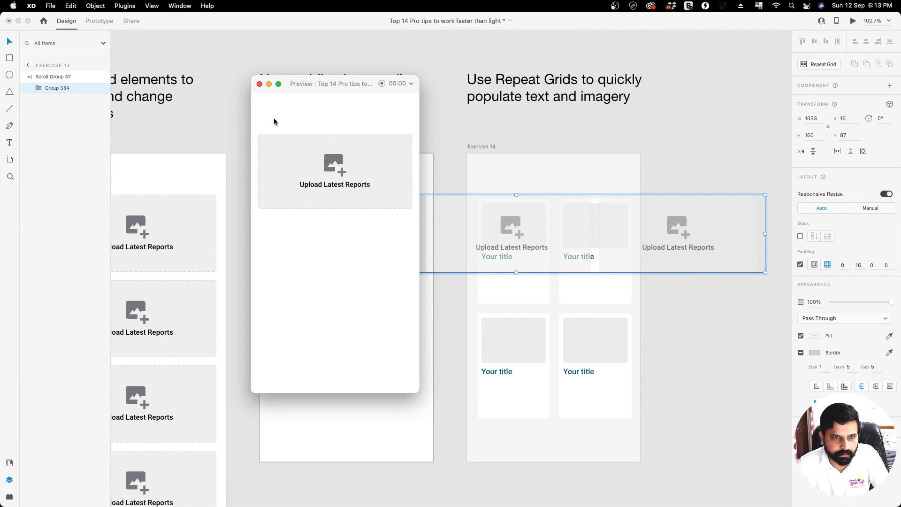
{"action": "left_click_drag", "start_coordinate": [354, 190], "coordinate": [170, 198]}
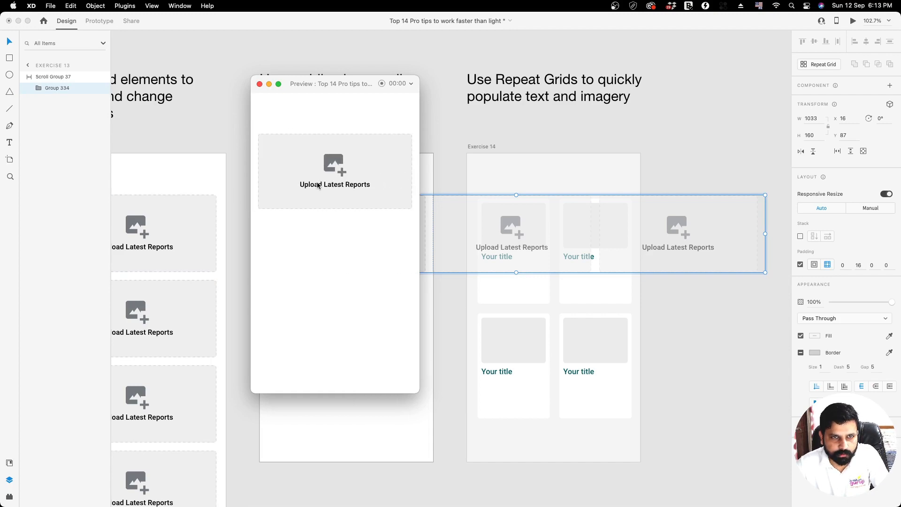
{"action": "left_click_drag", "start_coordinate": [316, 183], "coordinate": [441, 183]}
{"action": "left_click_drag", "start_coordinate": [254, 164], "coordinate": [343, 193]}
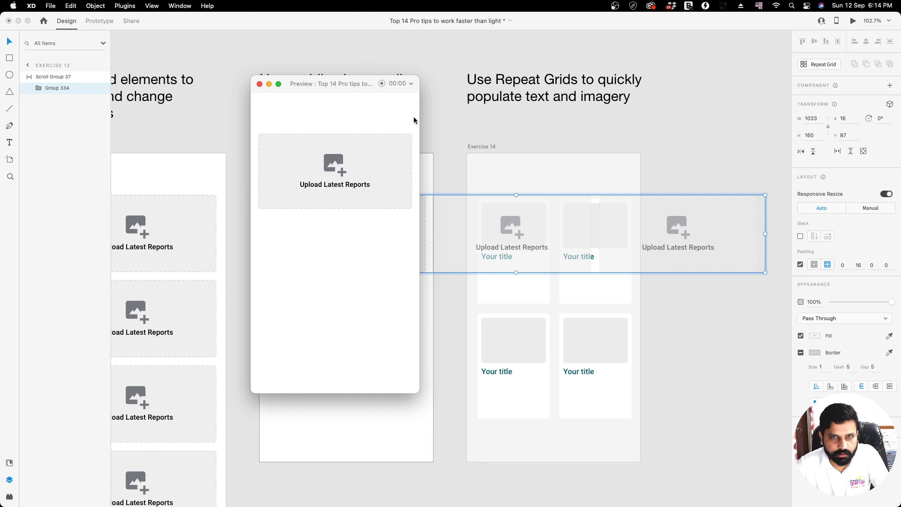
{"action": "left_click", "coordinate": [260, 84]}
Step: Reduce the spacing between the stacked upload cards in Exercise 12 to 8 px
{"action": "scroll", "coordinate": [445, 200], "scroll_direction": "down", "scroll_amount": 5}
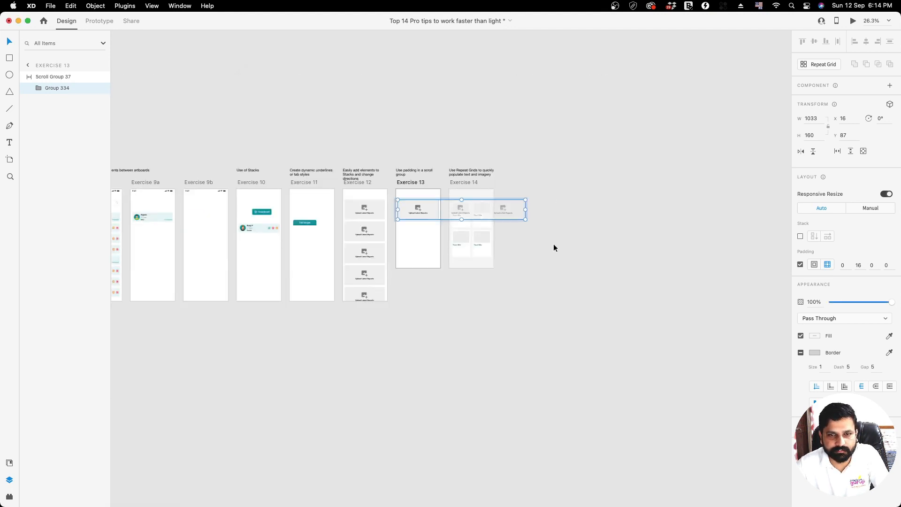
{"action": "left_click", "coordinate": [517, 265]}
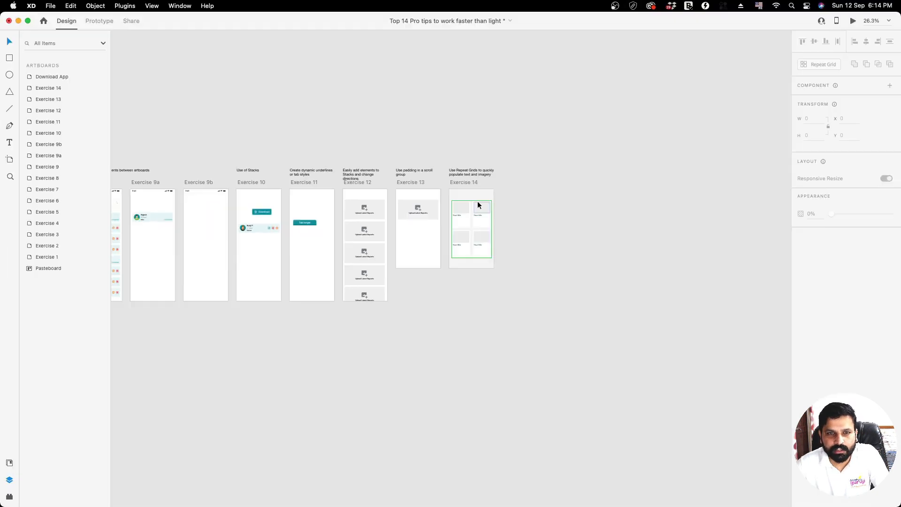
{"action": "scroll", "coordinate": [311, 207], "scroll_direction": "up", "scroll_amount": 5}
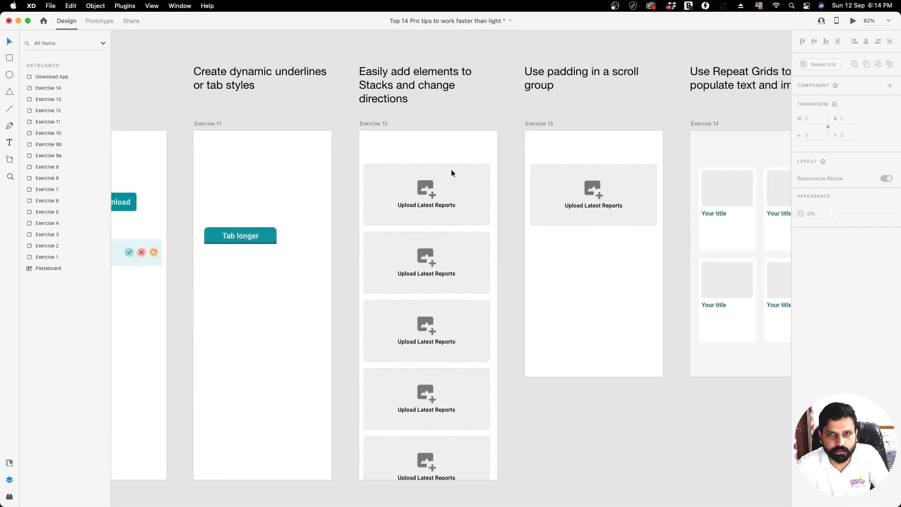
{"action": "double_click", "coordinate": [458, 199]}
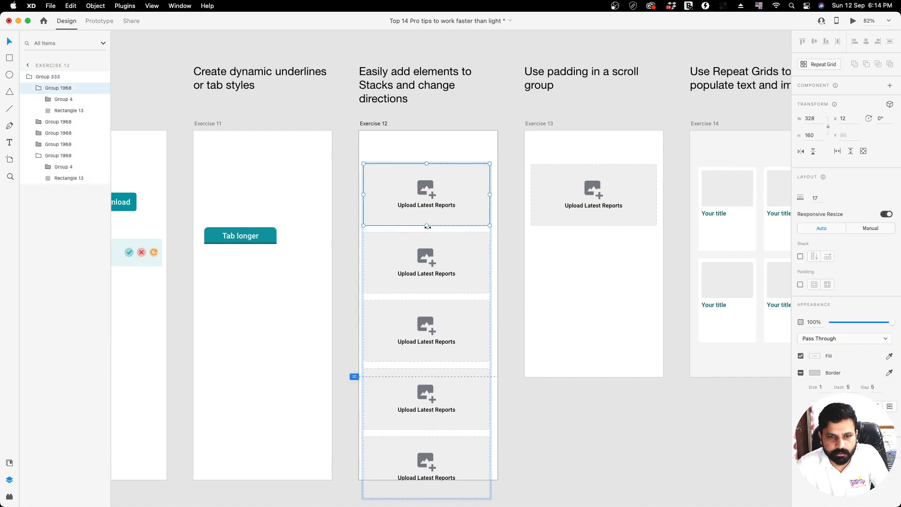
{"action": "mouse_move", "coordinate": [439, 230]}
{"action": "left_mouse_down"}
{"action": "mouse_move", "coordinate": [442, 294]}
{"action": "mouse_move", "coordinate": [449, 219]}
{"action": "left_mouse_up"}
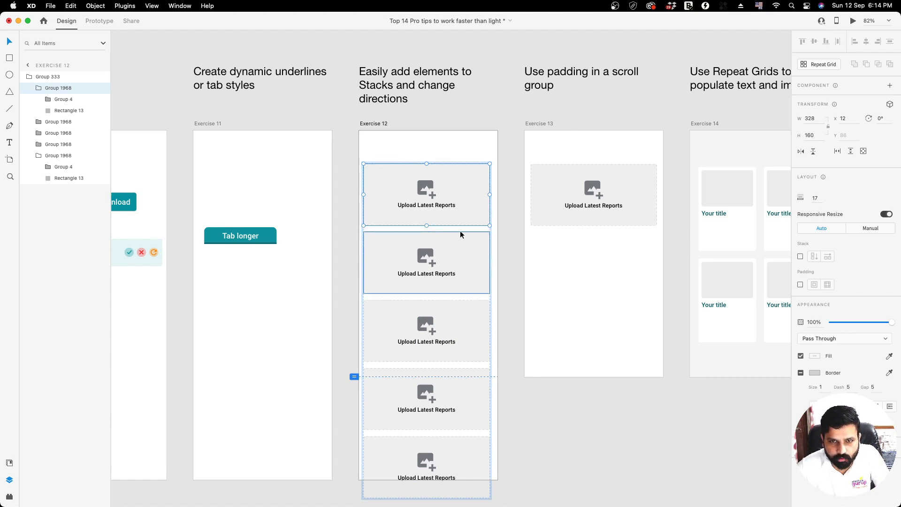
{"action": "mouse_move", "coordinate": [459, 229]}
{"action": "left_mouse_down"}
{"action": "mouse_move", "coordinate": [458, 302]}
{"action": "mouse_move", "coordinate": [456, 226]}
{"action": "left_mouse_up"}
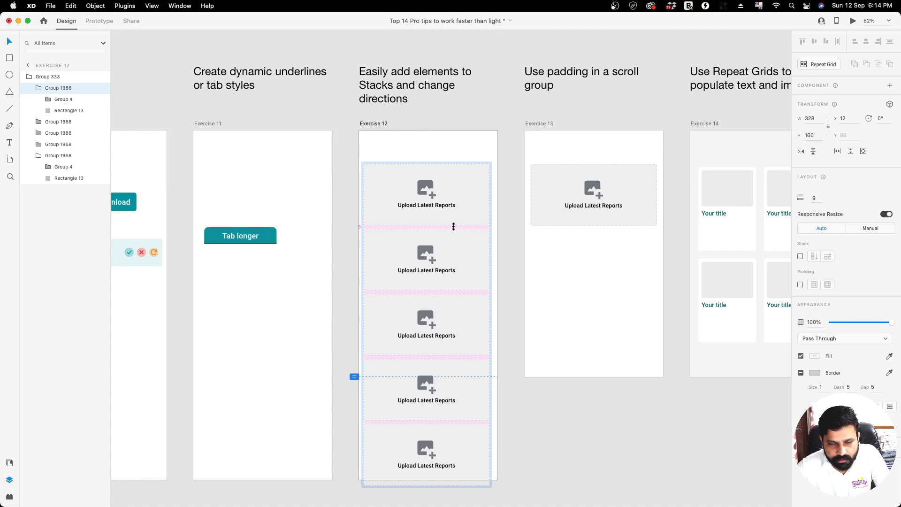
{"action": "left_click_drag", "start_coordinate": [453, 227], "coordinate": [452, 226]}
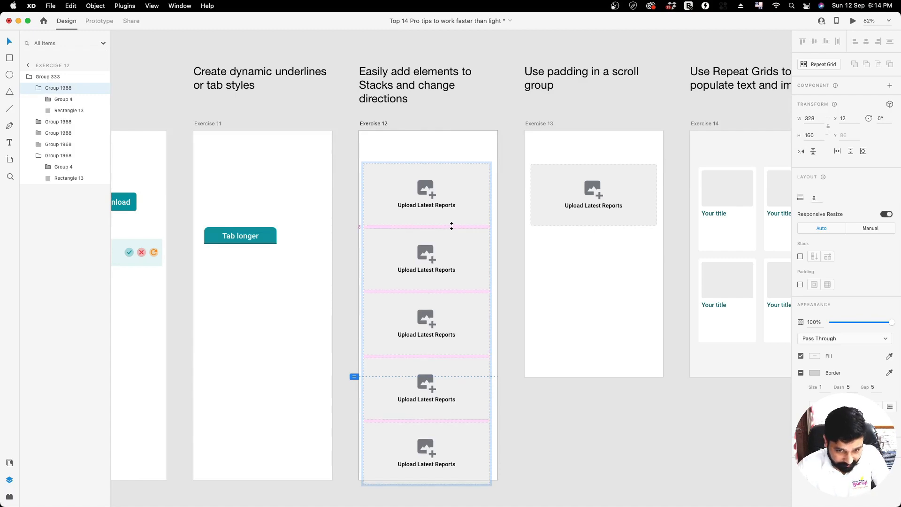
{"action": "mouse_move", "coordinate": [451, 226]}
{"action": "left_mouse_down"}
{"action": "mouse_move", "coordinate": [454, 272]}
{"action": "mouse_move", "coordinate": [455, 227]}
{"action": "left_mouse_up"}
{"action": "scroll", "coordinate": [526, 232], "scroll_direction": "right", "scroll_amount": 5}
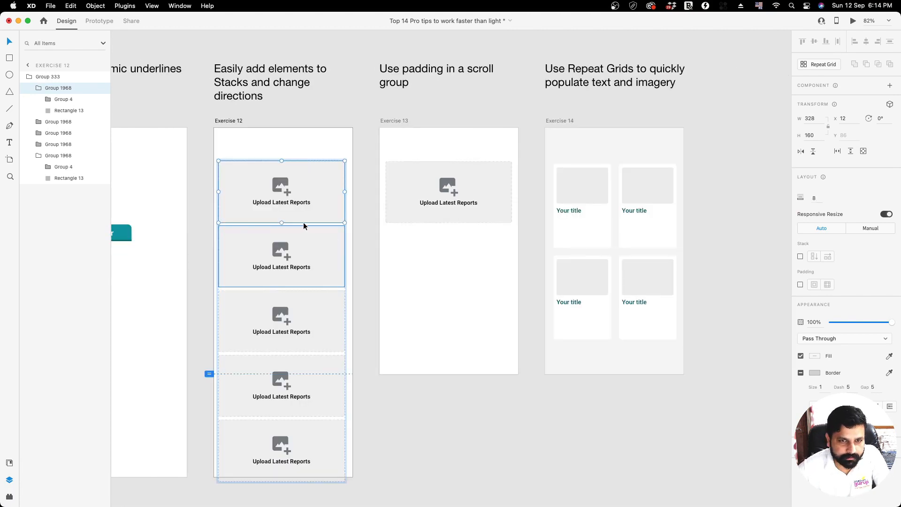
{"action": "left_click_drag", "start_coordinate": [308, 226], "coordinate": [305, 249]}
{"action": "key", "text": "ctrl+z"}
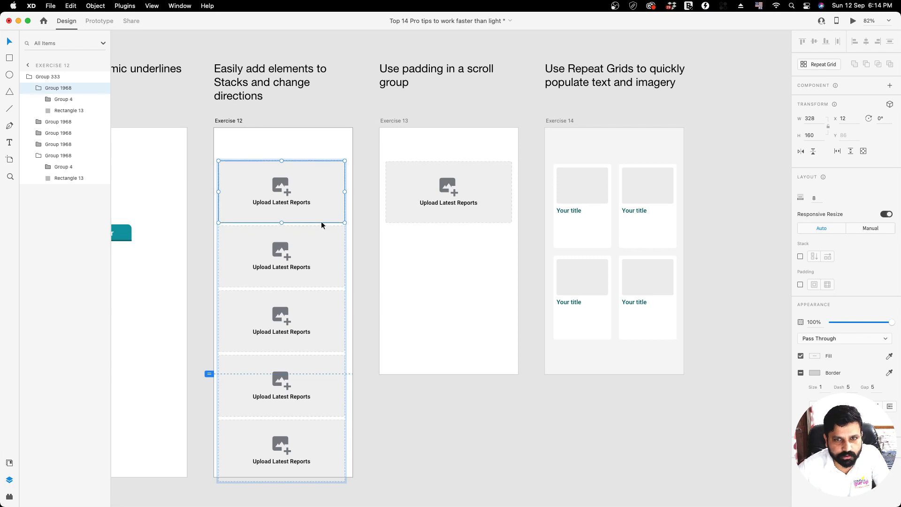
Step: Shrink Exercise 14's Repeat Grid to a single card about 158 by 232 px
{"action": "left_click_drag", "start_coordinate": [637, 224], "coordinate": [453, 231]}
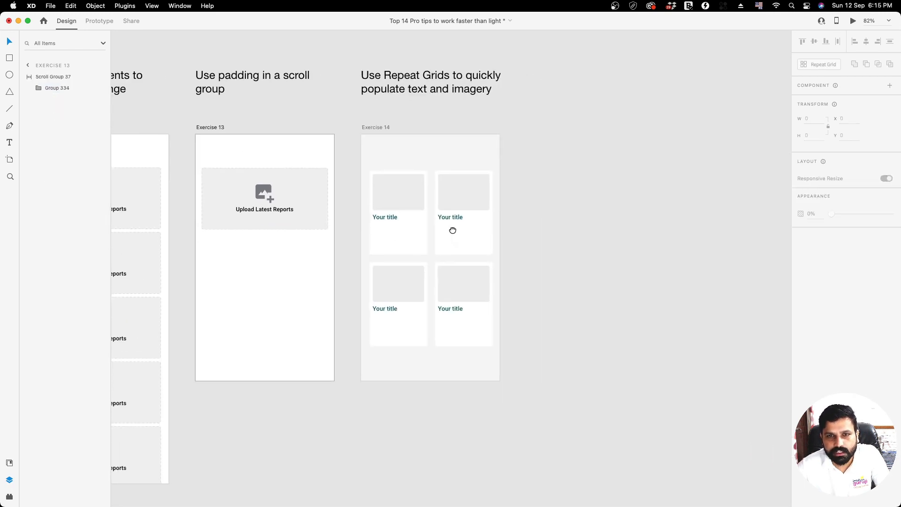
{"action": "scroll", "coordinate": [449, 109], "scroll_direction": "up", "scroll_amount": 5}
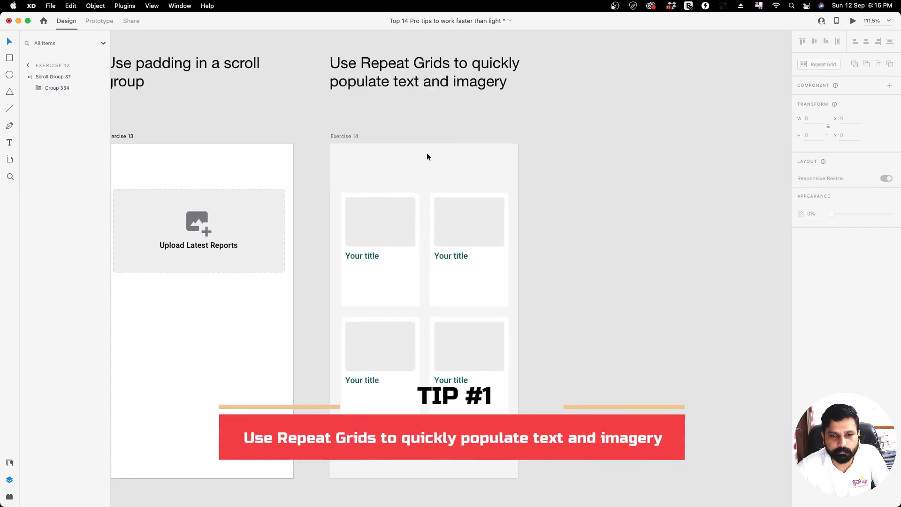
{"action": "scroll", "coordinate": [365, 200], "scroll_direction": "up", "scroll_amount": 2}
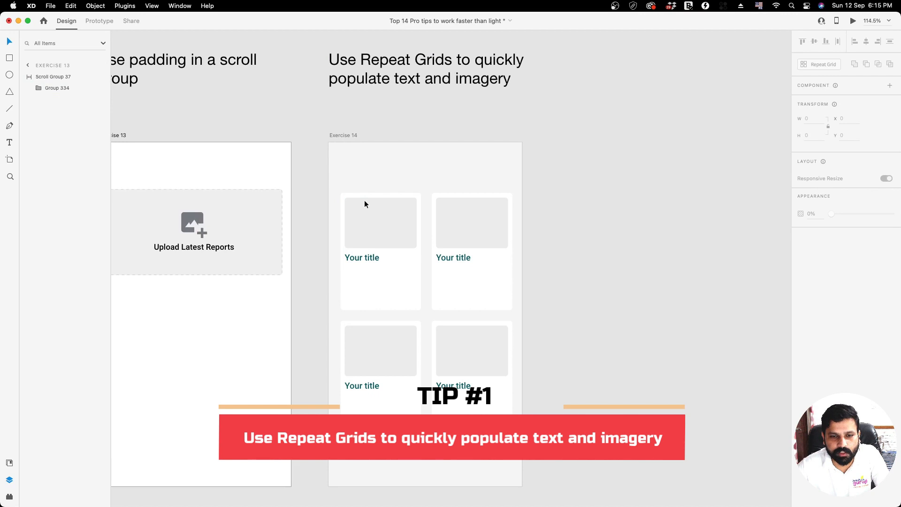
{"action": "left_click", "coordinate": [543, 166]}
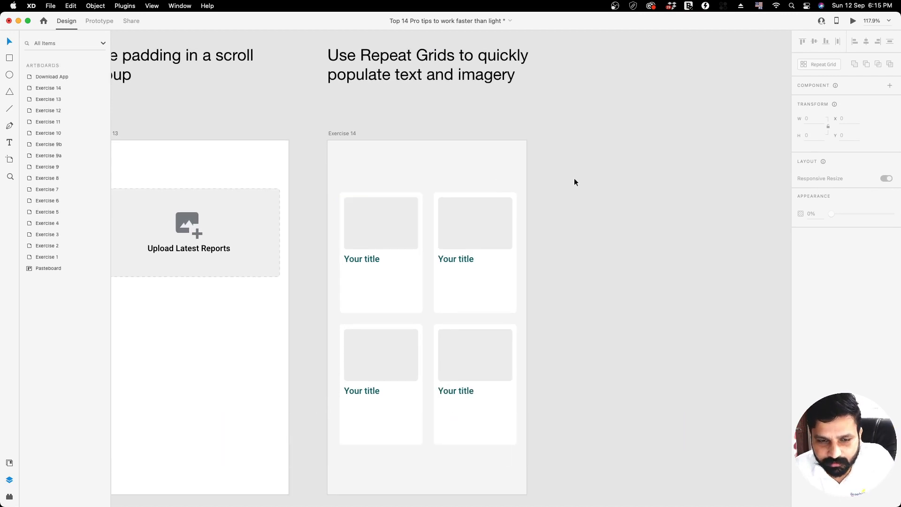
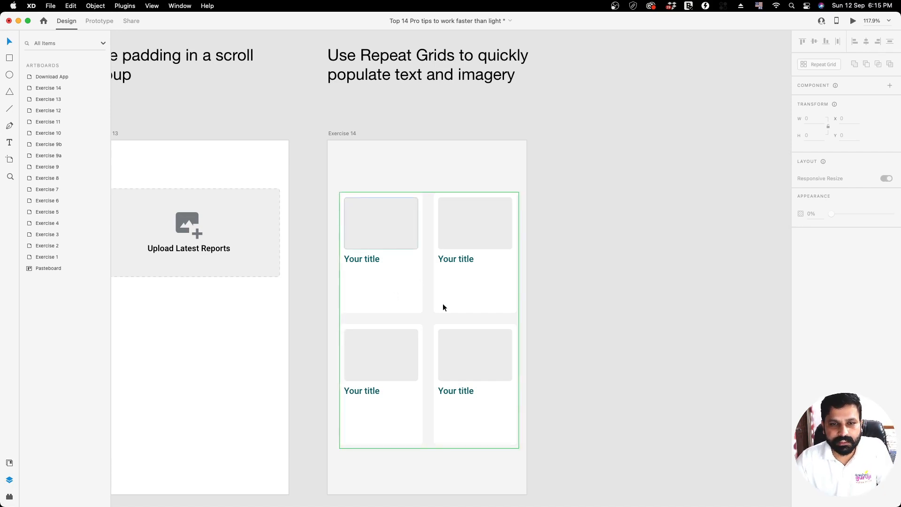
{"action": "left_click", "coordinate": [440, 376]}
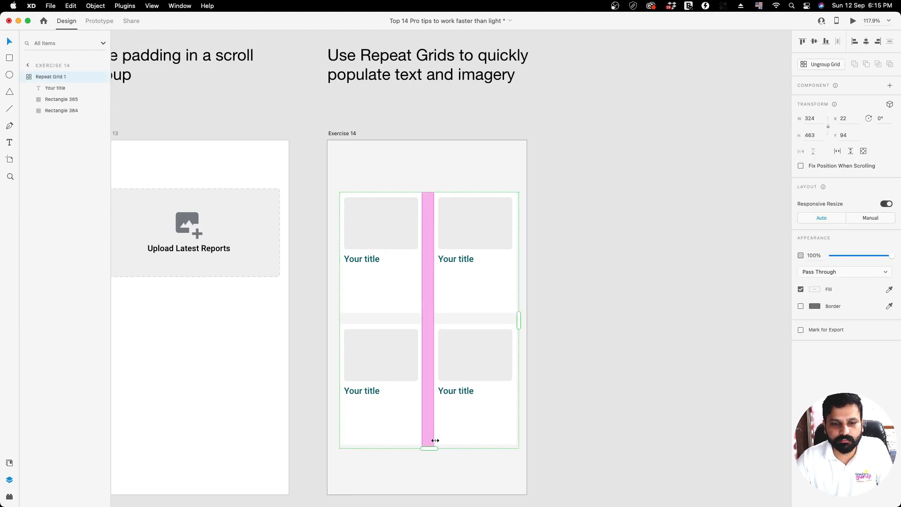
{"action": "left_click_drag", "start_coordinate": [429, 448], "coordinate": [429, 322]}
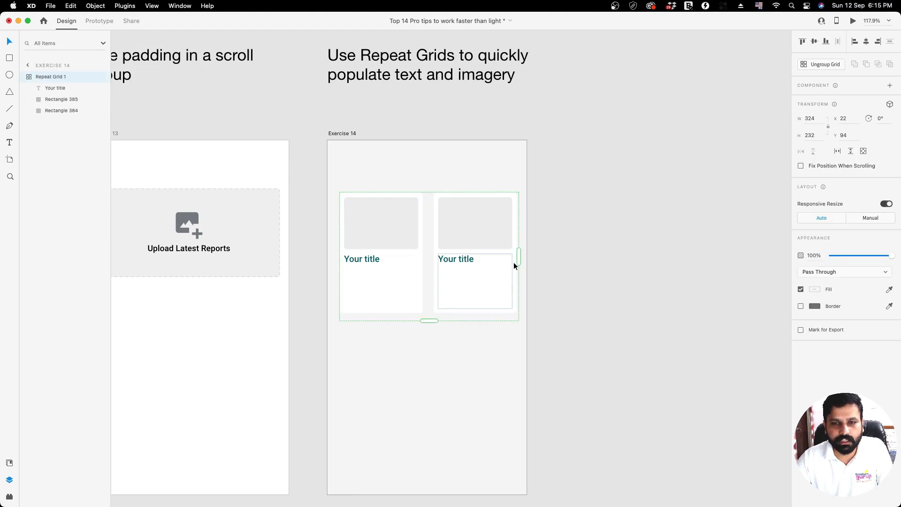
{"action": "left_click_drag", "start_coordinate": [519, 262], "coordinate": [427, 247]}
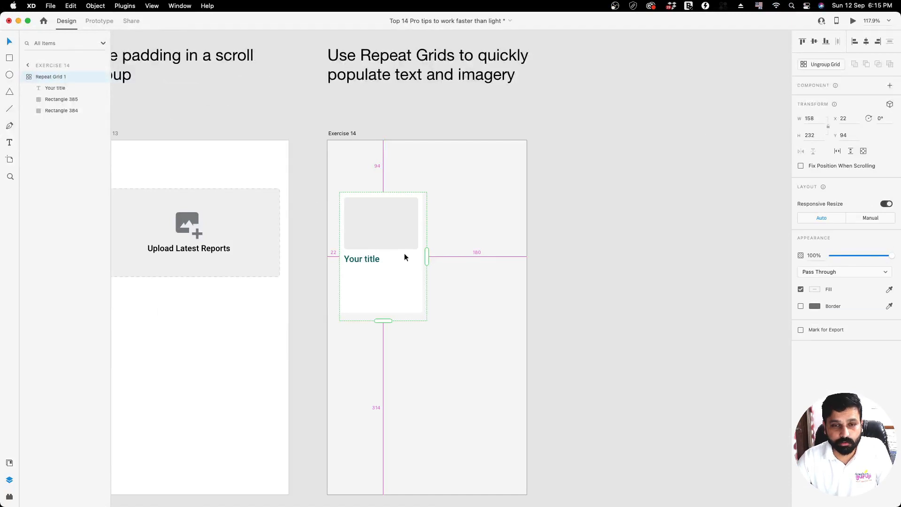
Step: Extend Exercise 14's Repeat Grid to two columns and two rows, about 327 by 465 px
{"action": "left_click_drag", "start_coordinate": [427, 257], "coordinate": [523, 258]}
{"action": "left_click_drag", "start_coordinate": [436, 320], "coordinate": [439, 450]}
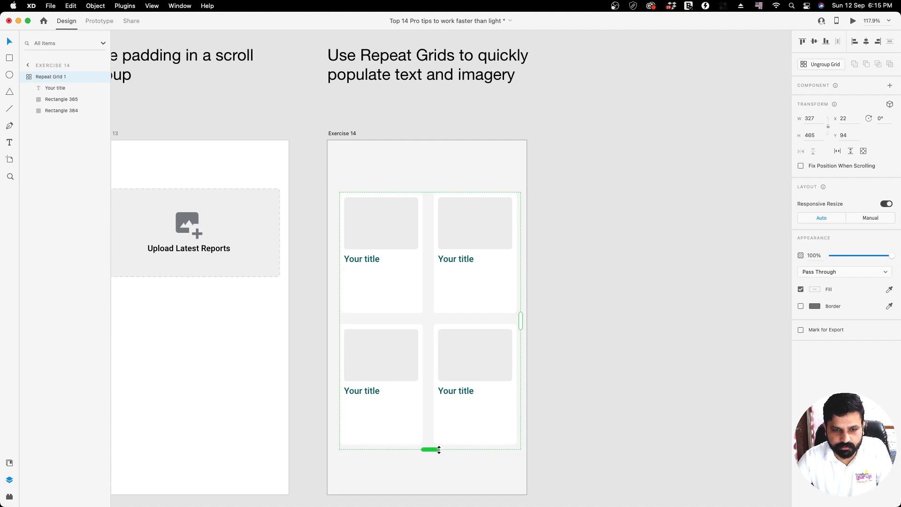
{"action": "left_click", "coordinate": [565, 315]}
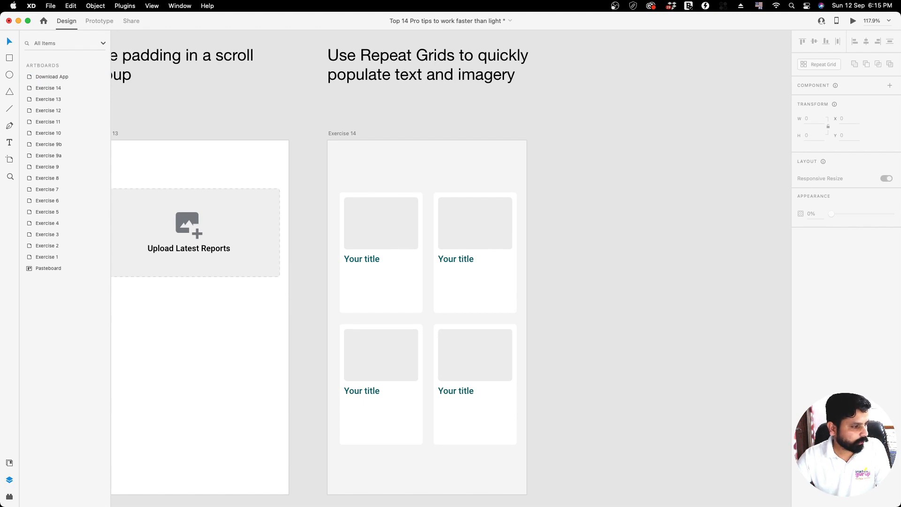
Step: Move the Finder window showing Biz ad images and the blank TextEdit window clear of Exercise 14's upper cards, and shift the artboard into view
{"action": "key", "text": "super+Tab"}
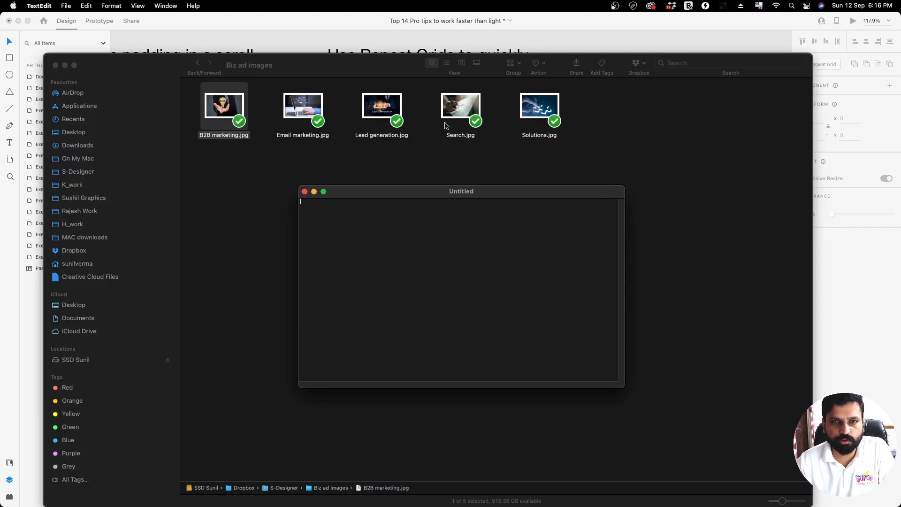
{"action": "left_click", "coordinate": [371, 74]}
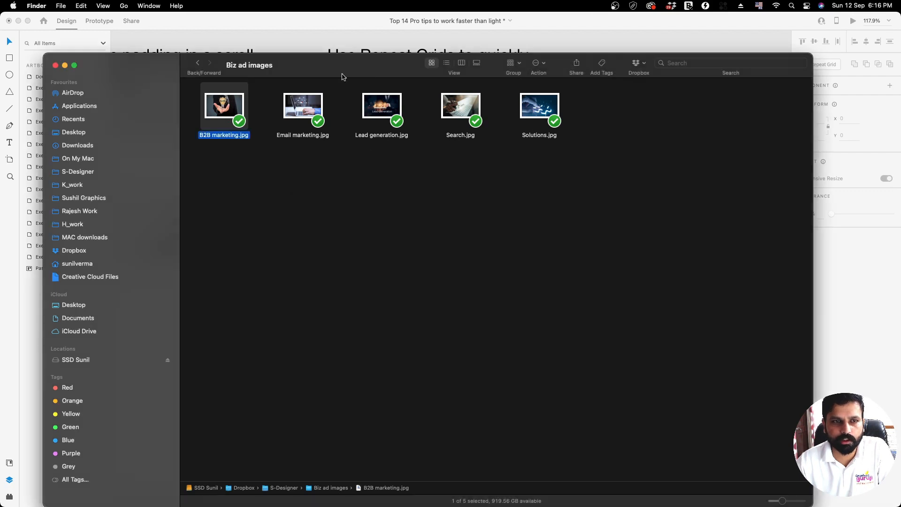
{"action": "left_click_drag", "start_coordinate": [345, 69], "coordinate": [349, 314]}
{"action": "left_click_drag", "start_coordinate": [361, 193], "coordinate": [603, 393]}
{"action": "left_click", "coordinate": [405, 176]}
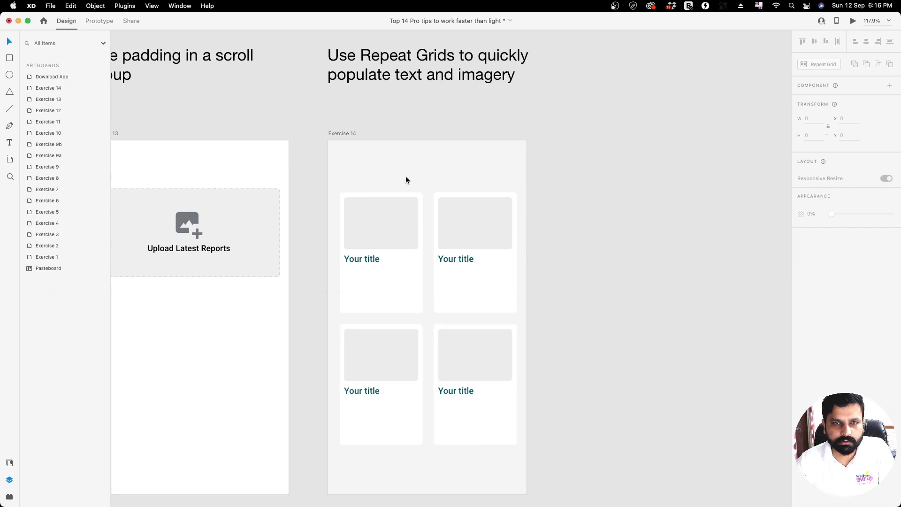
{"action": "scroll", "coordinate": [405, 176], "scroll_direction": "down", "scroll_amount": 3}
{"action": "scroll", "coordinate": [405, 176], "scroll_direction": "down", "scroll_amount": 1}
{"action": "key", "text": "super+Tab"}
{"action": "left_click", "coordinate": [466, 245]}
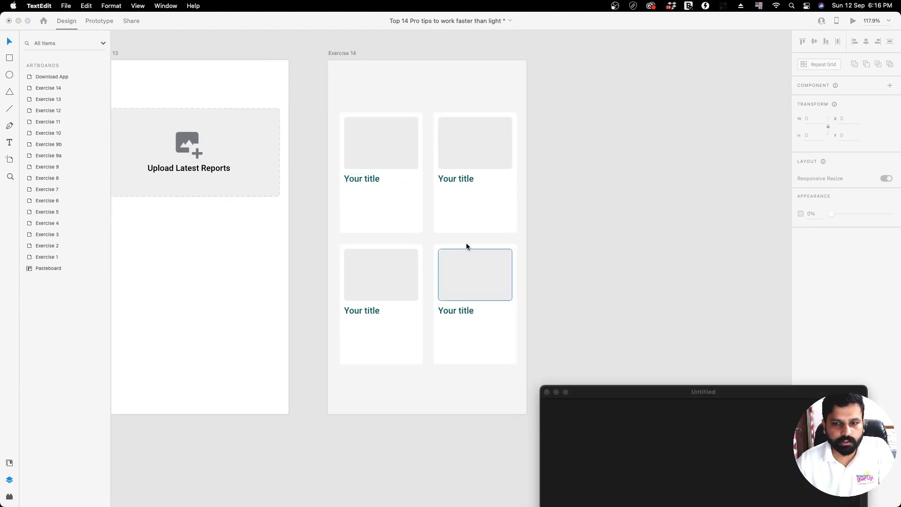
Step: Fill the Repeat Grid's image placeholders with B2B marketing.jpg, Email marketing.jpg, Lead generation.jpg and Search.jpg from Finder's Biz ad images folder
{"action": "key", "text": "super+Tab"}
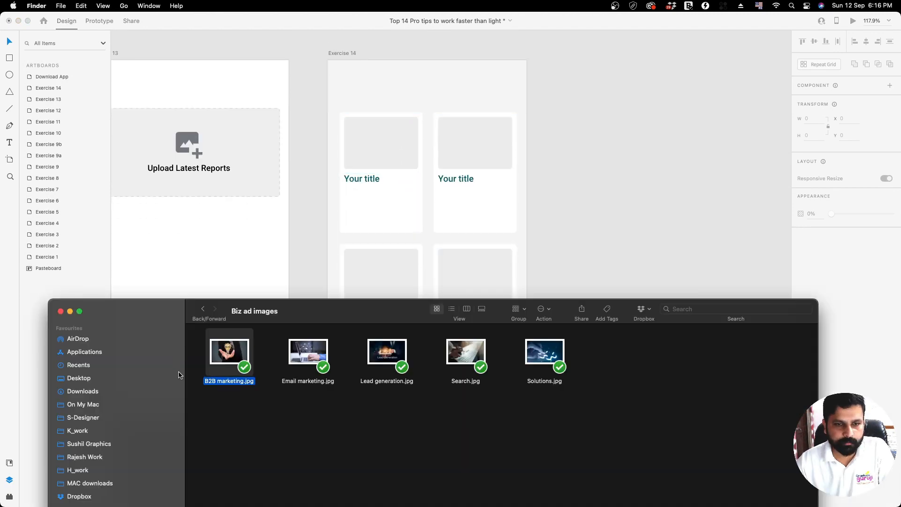
{"action": "left_click", "coordinate": [367, 143]}
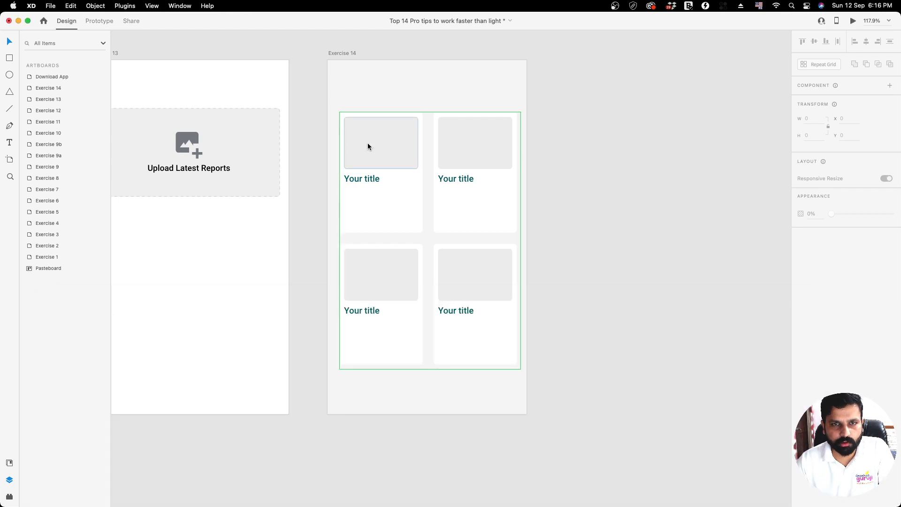
{"action": "left_click", "coordinate": [388, 154]}
{"action": "key", "text": "super+Tab"}
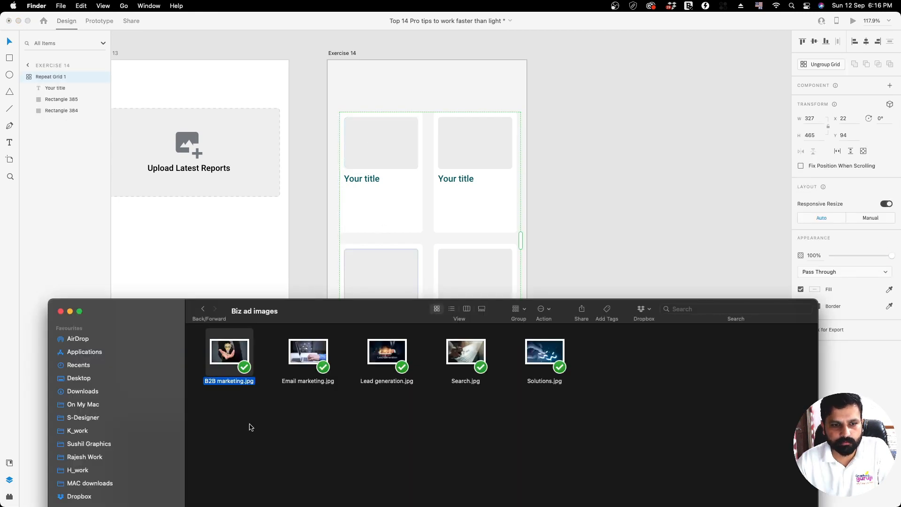
{"action": "left_click_drag", "start_coordinate": [201, 419], "coordinate": [470, 358]}
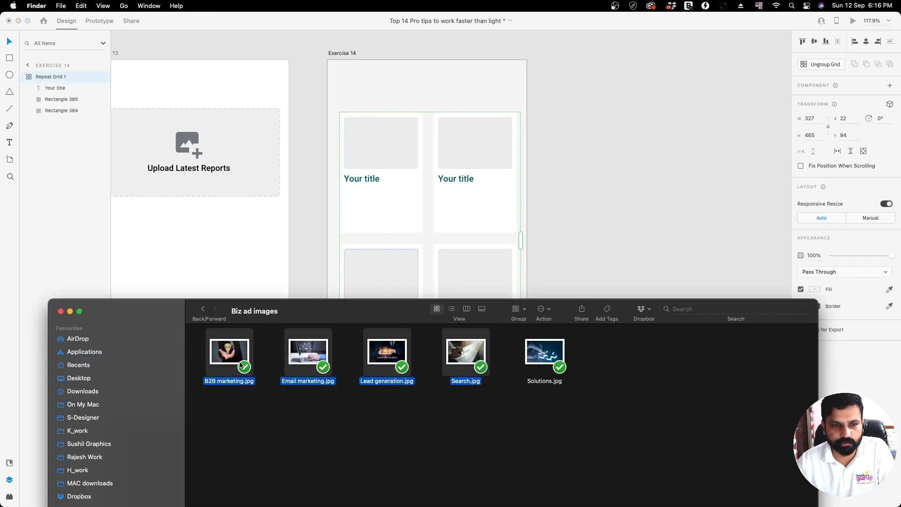
{"action": "left_click_drag", "start_coordinate": [243, 357], "coordinate": [382, 155]}
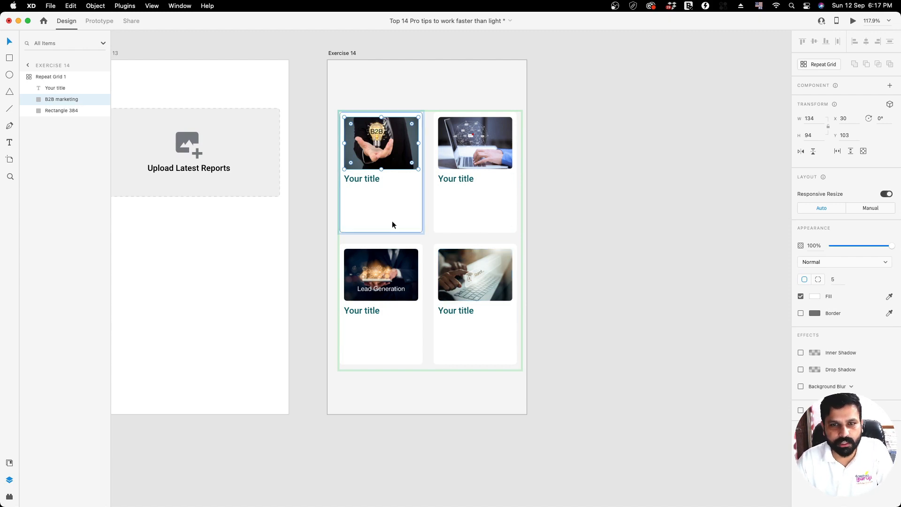
Step: Switch to the blank TextEdit document and write "This is my first title." and "This is another longer title for tutorial." on separate lines
{"action": "left_click", "coordinate": [367, 182]}
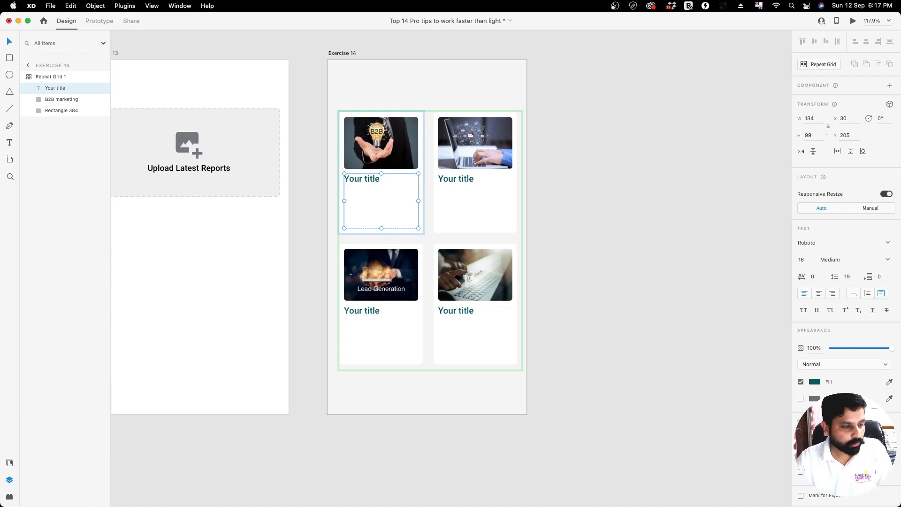
{"action": "key", "text": "super+Tab"}
{"action": "left_click_drag", "start_coordinate": [596, 389], "coordinate": [399, 214]}
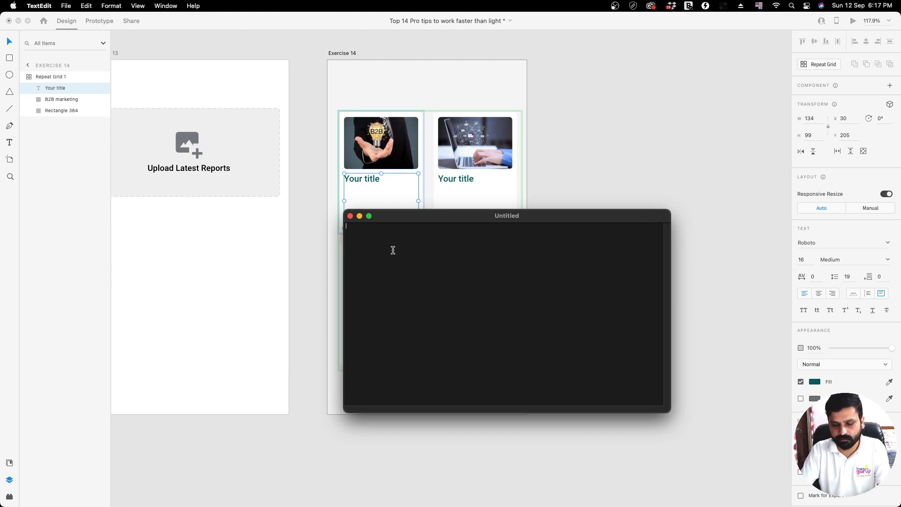
{"action": "type", "text": "This is my first title."}
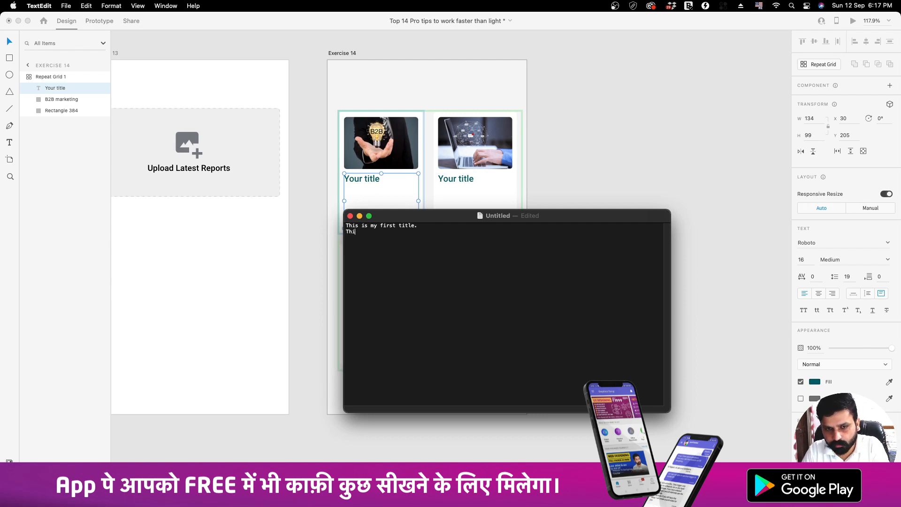
{"action": "type", "text": "s is another longer title for tutorial."}
{"action": "key", "text": "Return"}
Step: Add the lines "Great way to import text in adobe XD." and "I love this way to add huge text content in one go."
{"action": "type", "text": "Great way to imp"}
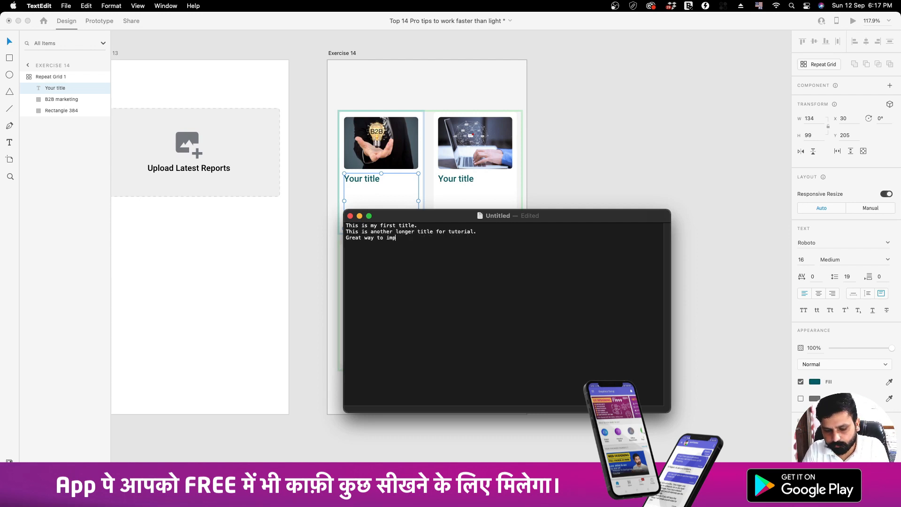
{"action": "type", "text": "ort text in adobe XD"}
{"action": "key", "text": "Return"}
{"action": "type", "text": "O love this way to add huge text content in one go."}
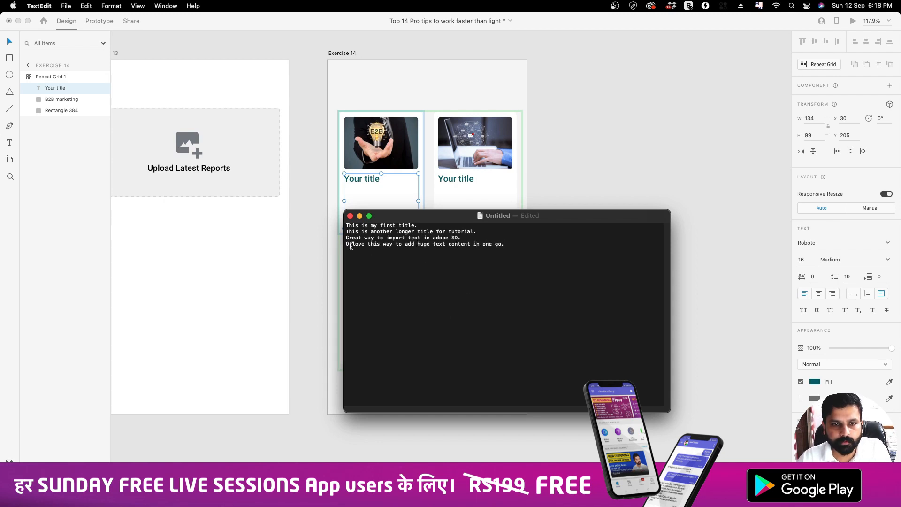
{"action": "type", "text": "I"}
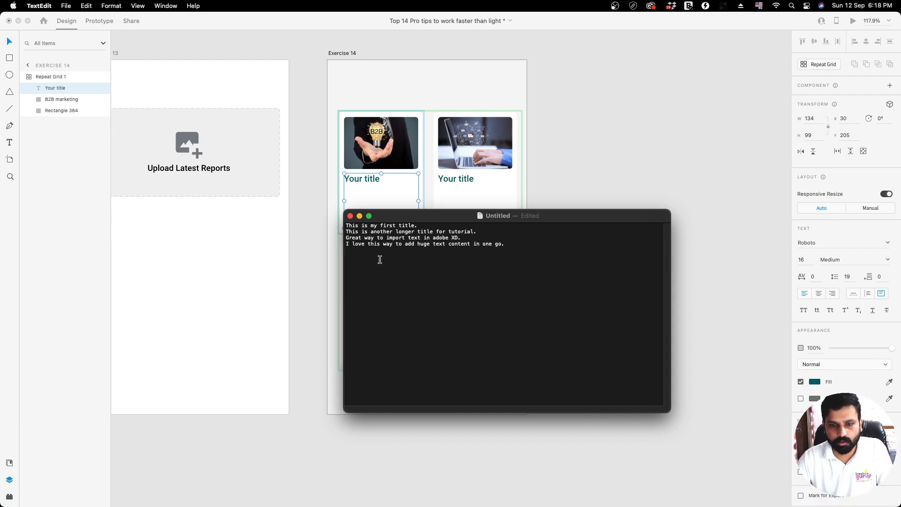
Step: Save the four title lines as a plain text file named "my text" in untitled folder 4, and close the document
{"action": "key", "text": "super+s"}
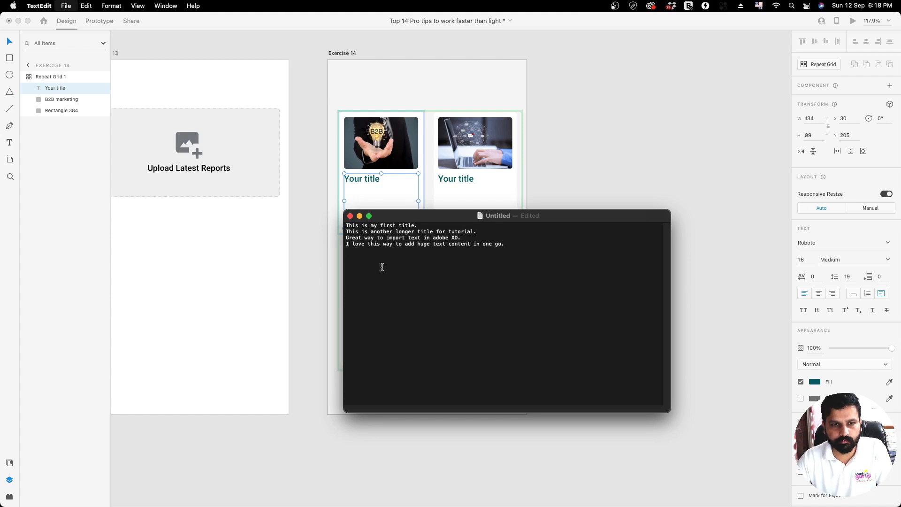
{"action": "type", "text": "my text"}
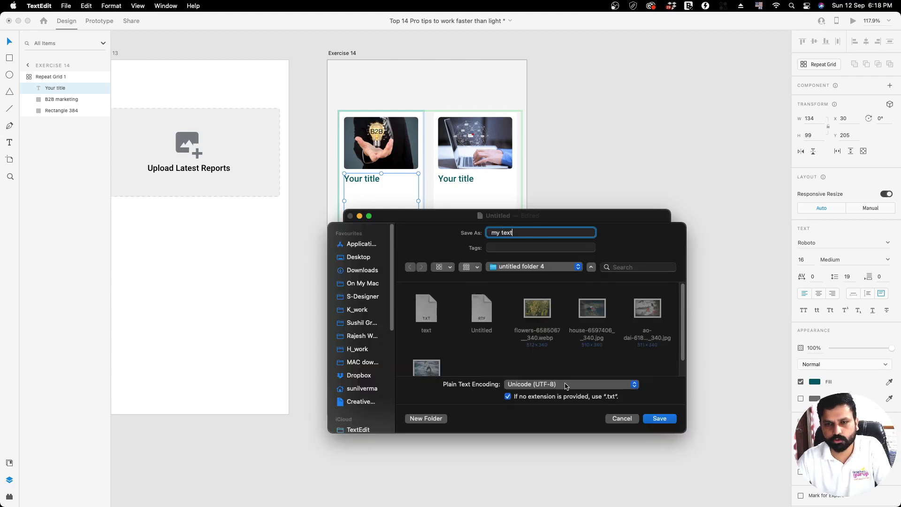
{"action": "left_click", "coordinate": [659, 419]}
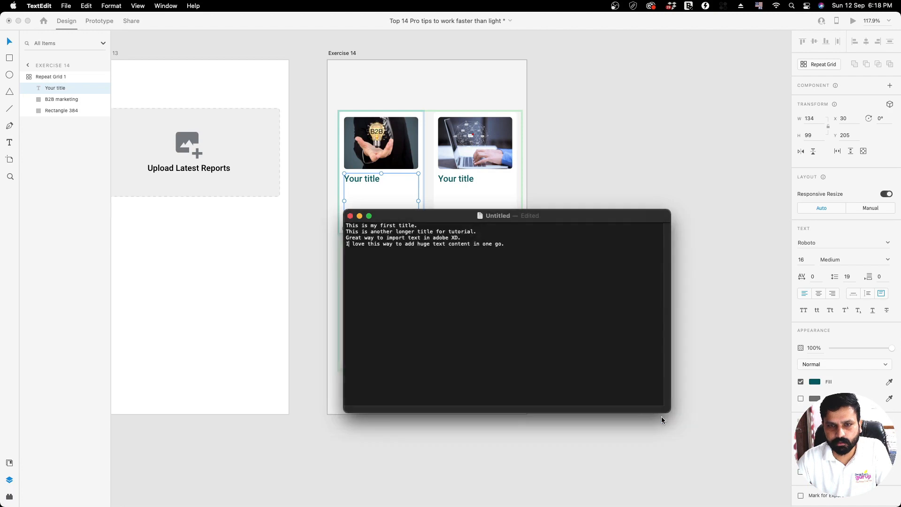
{"action": "key", "text": "super+w"}
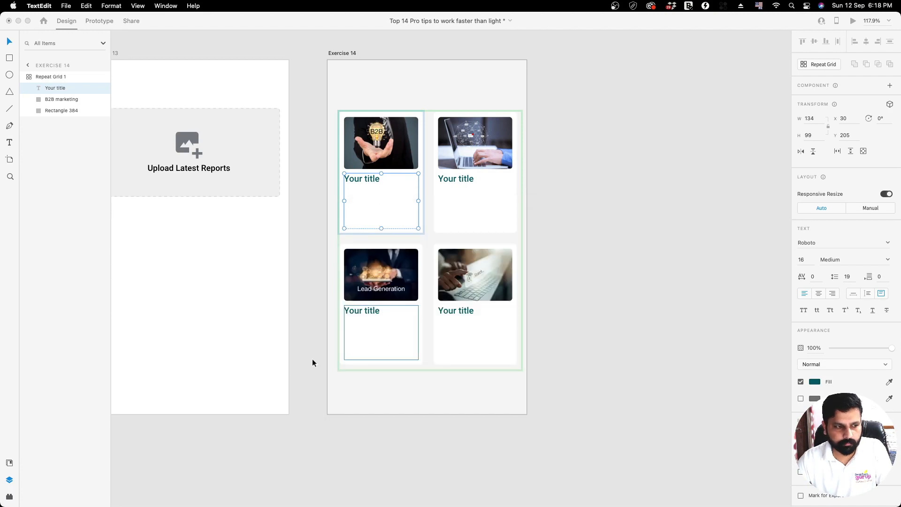
Step: Bring up Finder's untitled folder 4 clear of the upper cards and populate the Repeat Grid titles with the my text file
{"action": "key", "text": "super+Tab"}
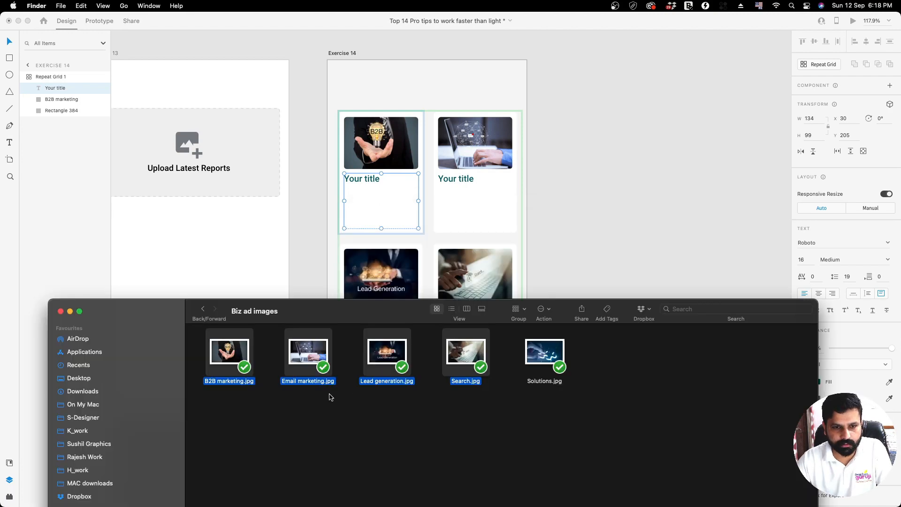
{"action": "left_click_drag", "start_coordinate": [346, 305], "coordinate": [375, 99]}
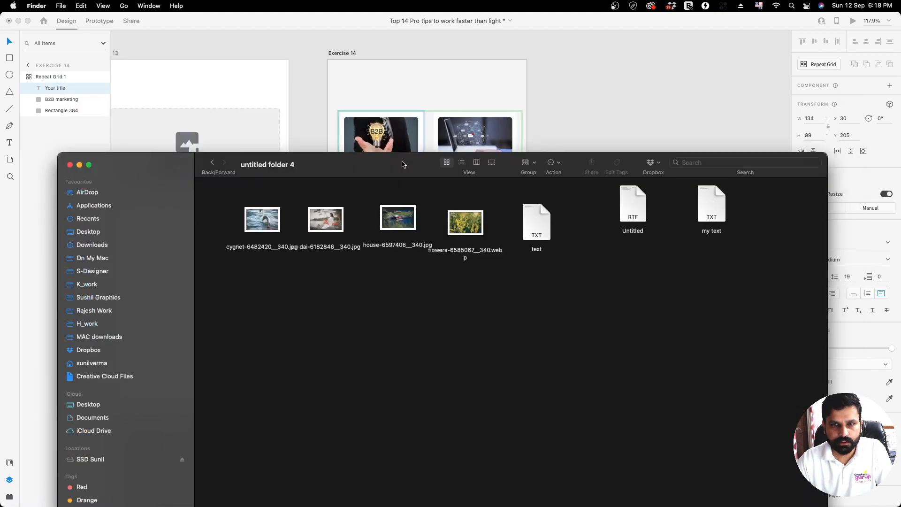
{"action": "left_click_drag", "start_coordinate": [402, 164], "coordinate": [387, 302]}
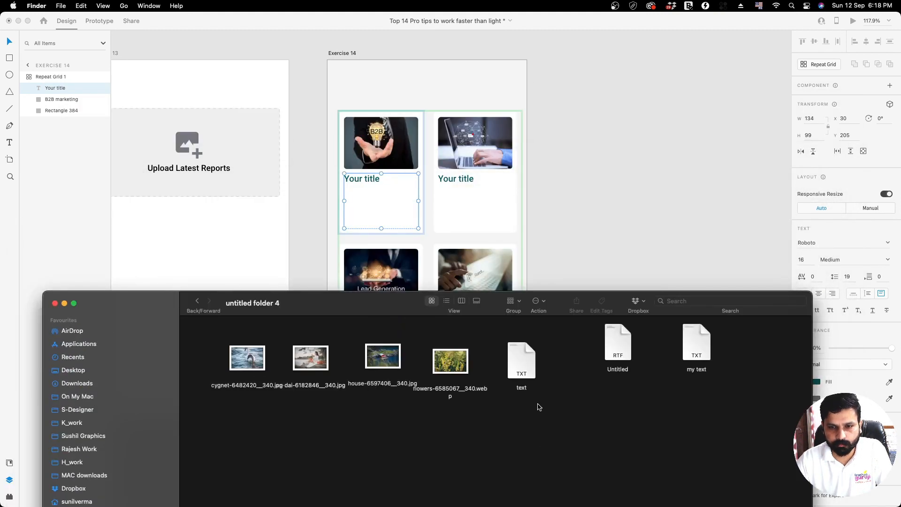
{"action": "left_click_drag", "start_coordinate": [696, 347], "coordinate": [373, 182]}
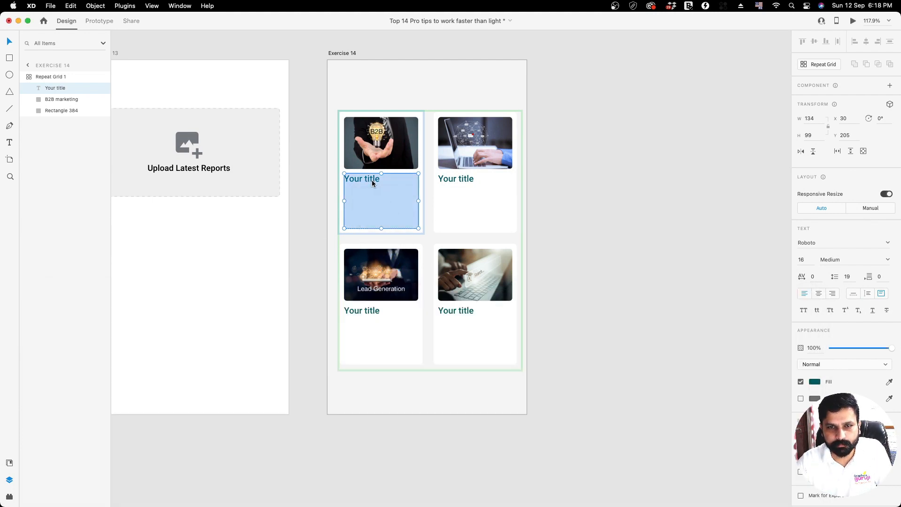
{"action": "left_click", "coordinate": [587, 308]}
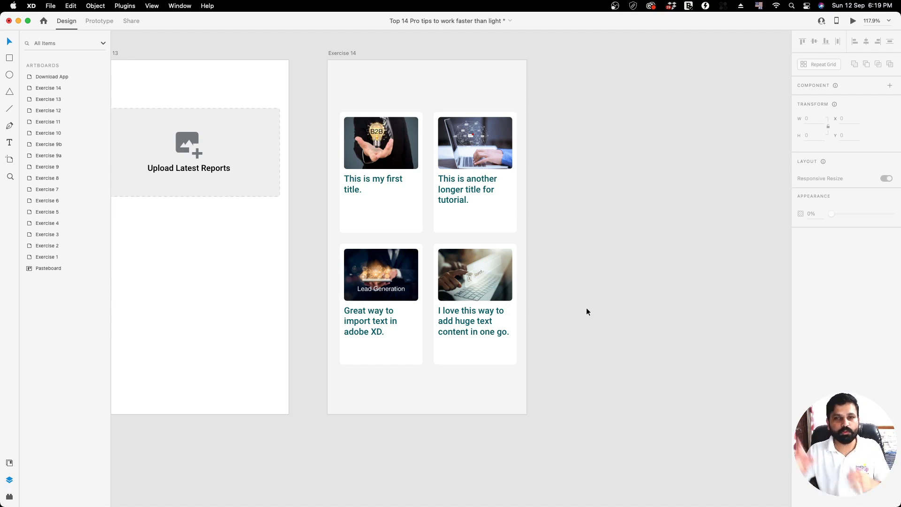
Step: Inspect the imported titles on the first and second cards by opening each for text editing, and leave them deselected
{"action": "left_click", "coordinate": [369, 183]}
{"action": "double_click", "coordinate": [368, 183]}
{"action": "double_click", "coordinate": [369, 183]}
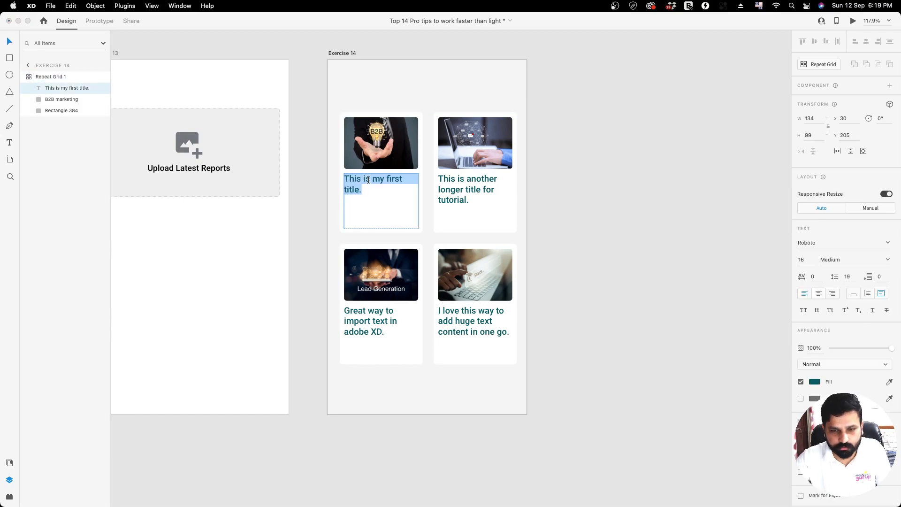
{"action": "double_click", "coordinate": [480, 189]}
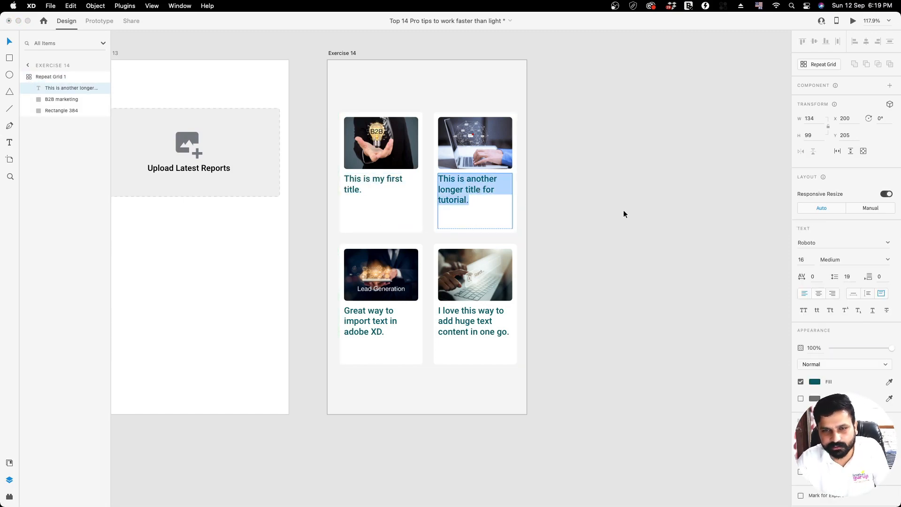
{"action": "key", "text": "Escape"}
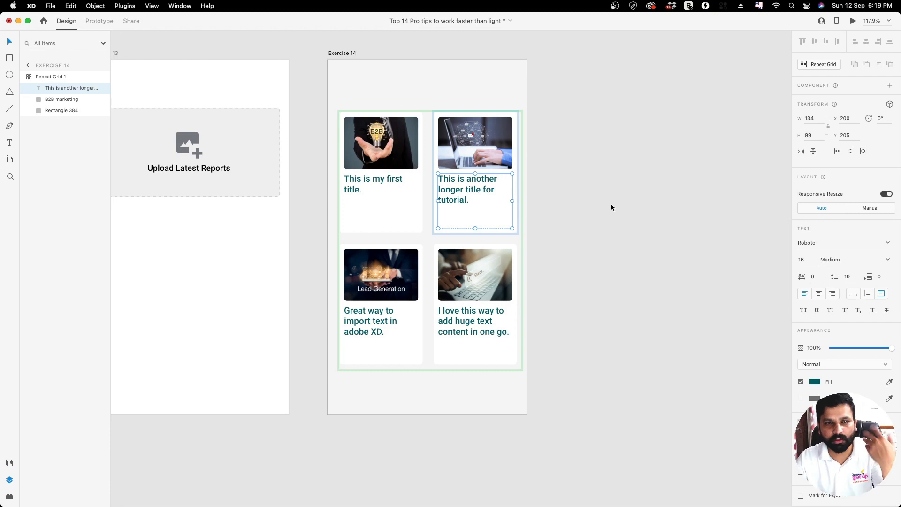
{"action": "left_click", "coordinate": [591, 208]}
Step: Shorten the first card's title text box to a height of 38 and duplicate it directly below, at Y 251
{"action": "left_click", "coordinate": [355, 183]}
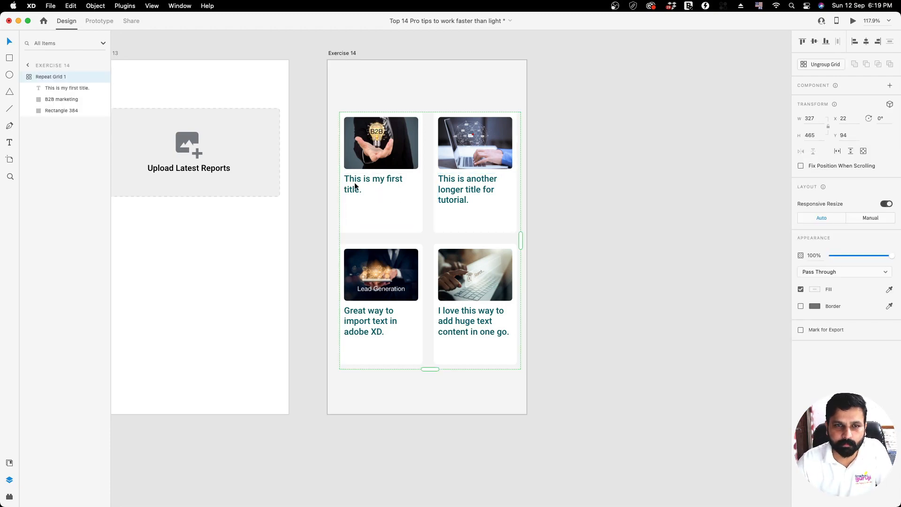
{"action": "left_click", "coordinate": [355, 186]}
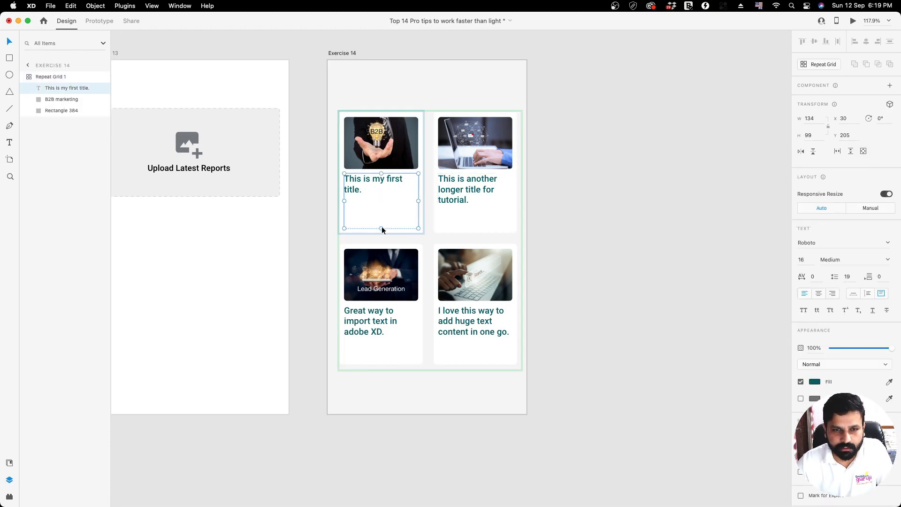
{"action": "left_click_drag", "start_coordinate": [381, 228], "coordinate": [383, 194]}
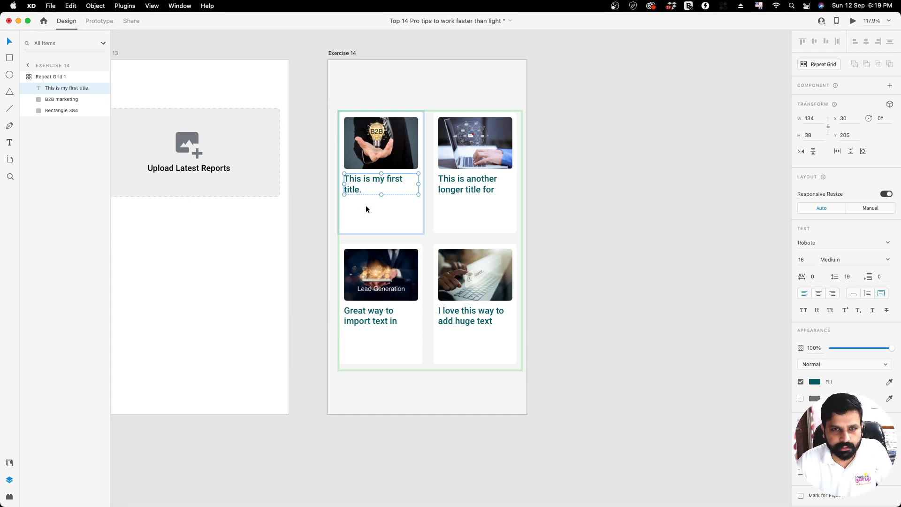
{"action": "key", "text": "super+d"}
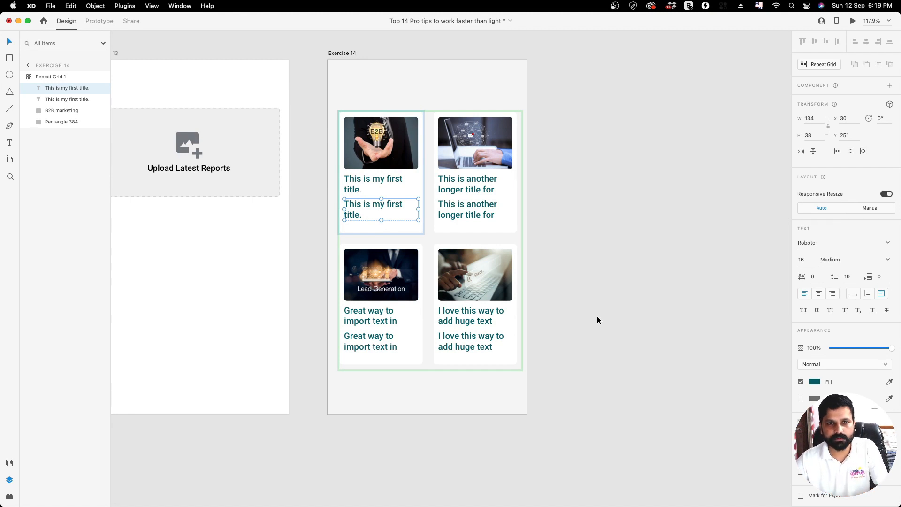
{"action": "scroll", "coordinate": [597, 316], "scroll_direction": "down", "scroll_amount": 10}
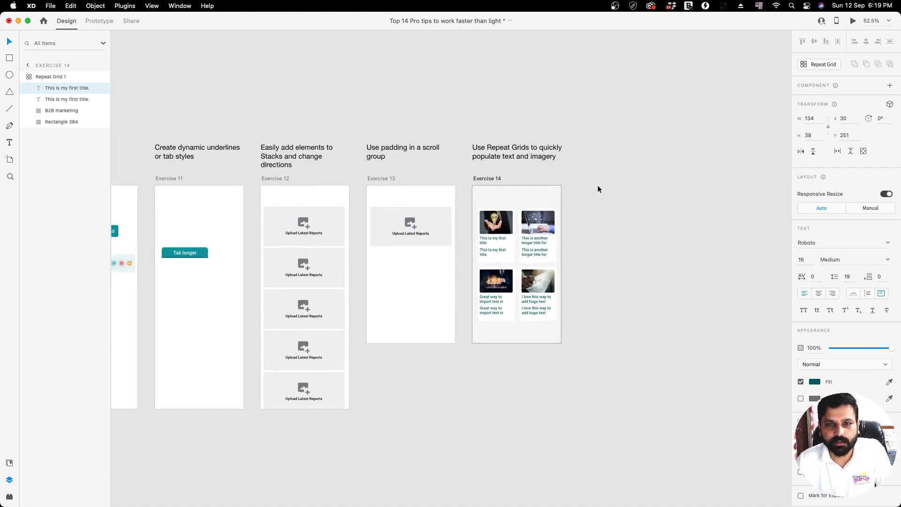
{"action": "scroll", "coordinate": [574, 220], "scroll_direction": "down", "scroll_amount": 8}
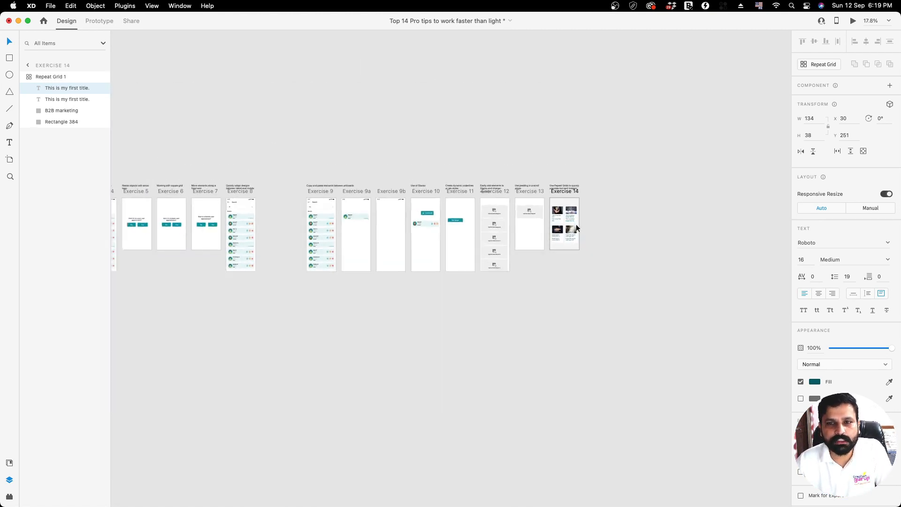
{"action": "scroll", "coordinate": [286, 223], "scroll_direction": "up", "scroll_amount": 2}
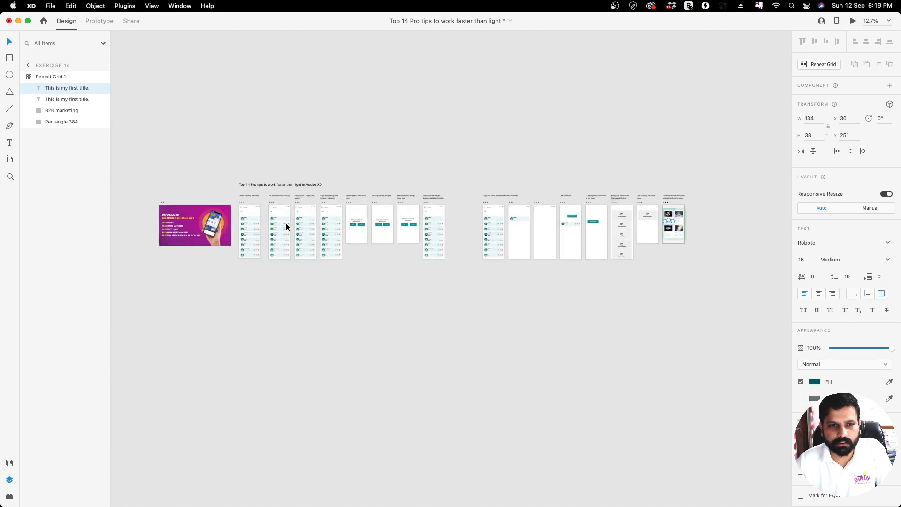
{"action": "scroll", "coordinate": [285, 226], "scroll_direction": "up", "scroll_amount": 2}
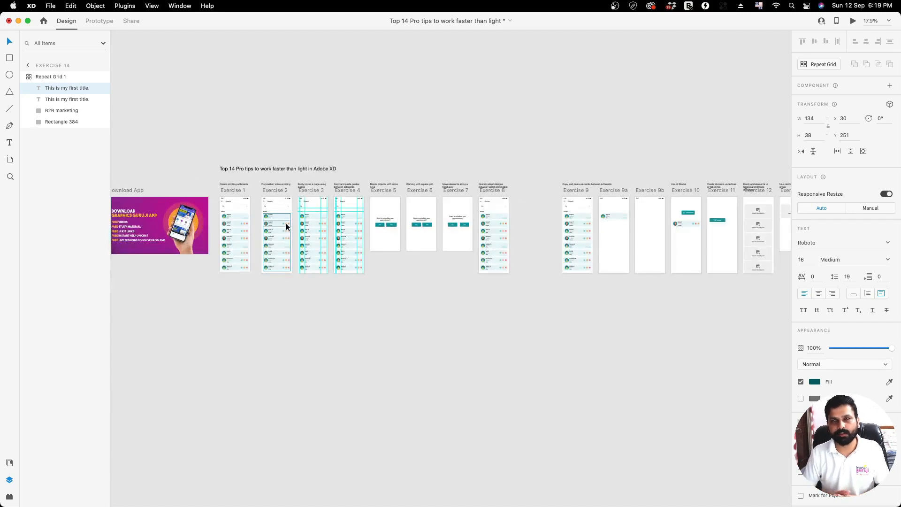